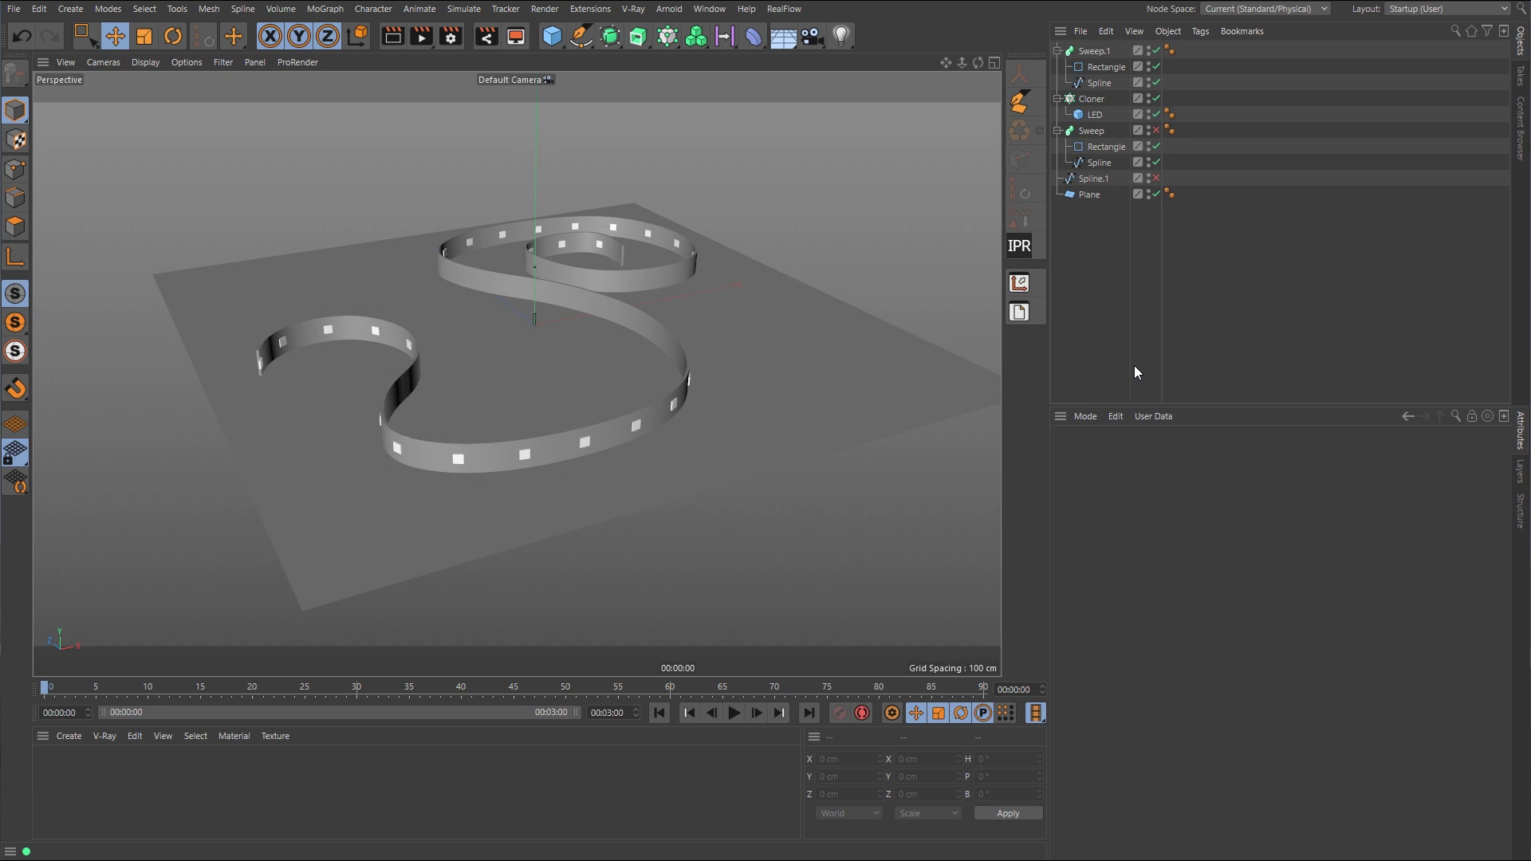
# - Play the led strip.mp4 render of colour-cycling LEDs in VLC, then minimize it
pyautogui.click(1247, 860)
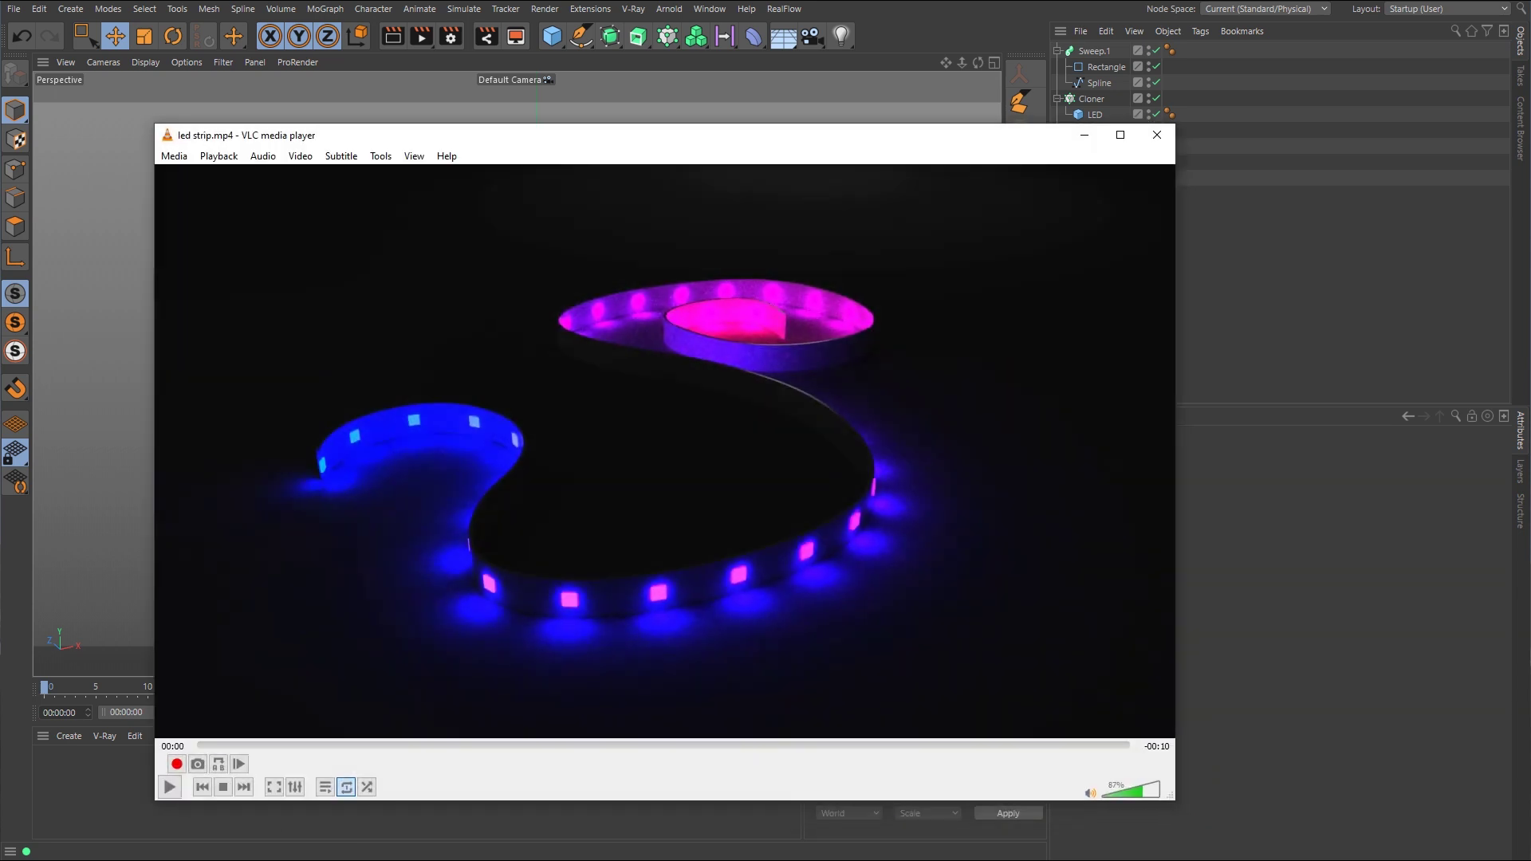
pyautogui.click(169, 788)
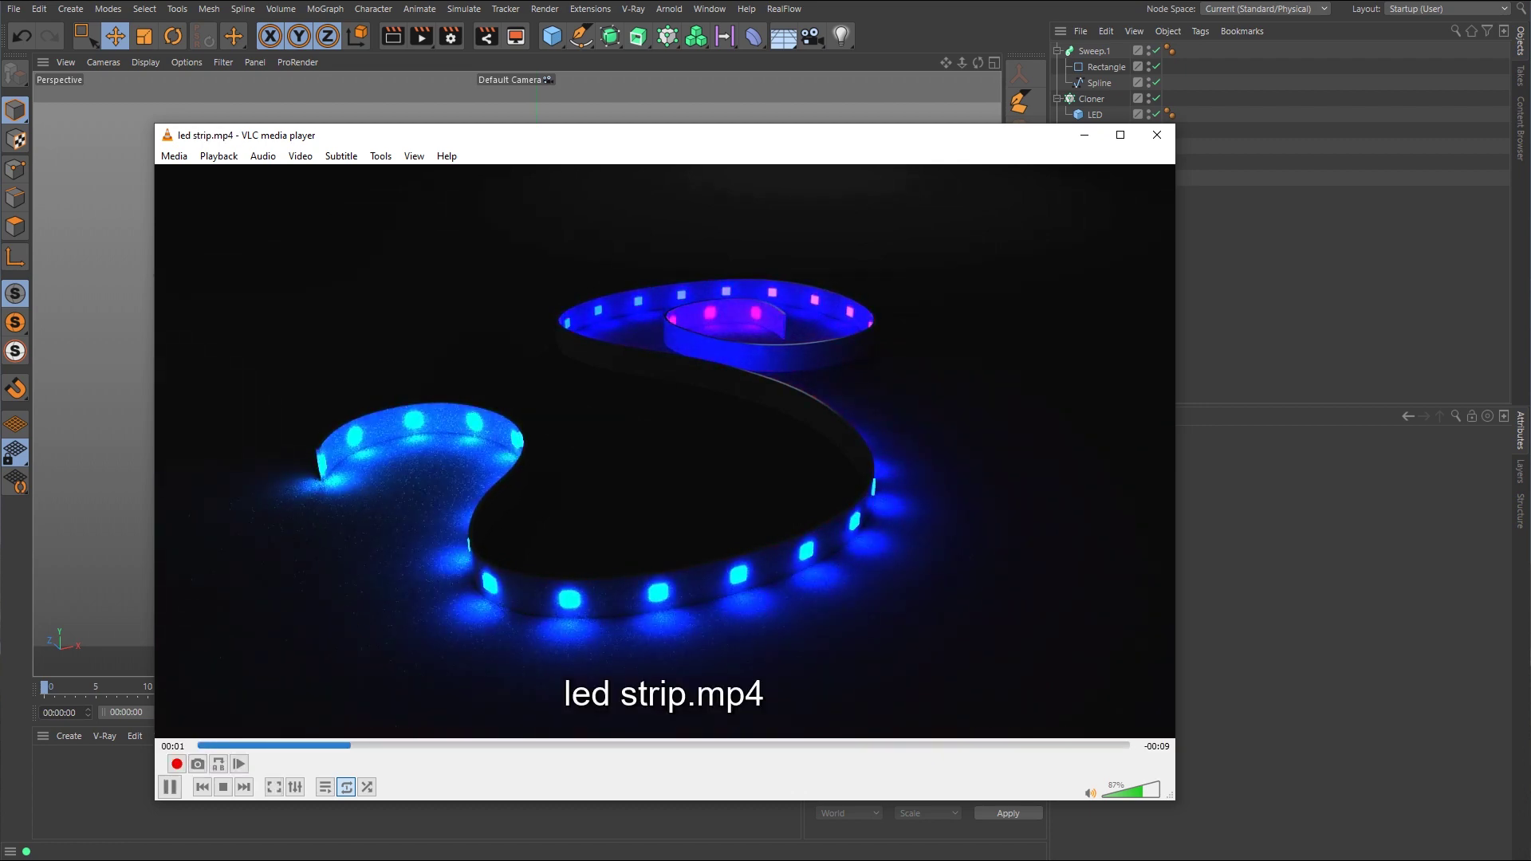
pyautogui.click(171, 788)
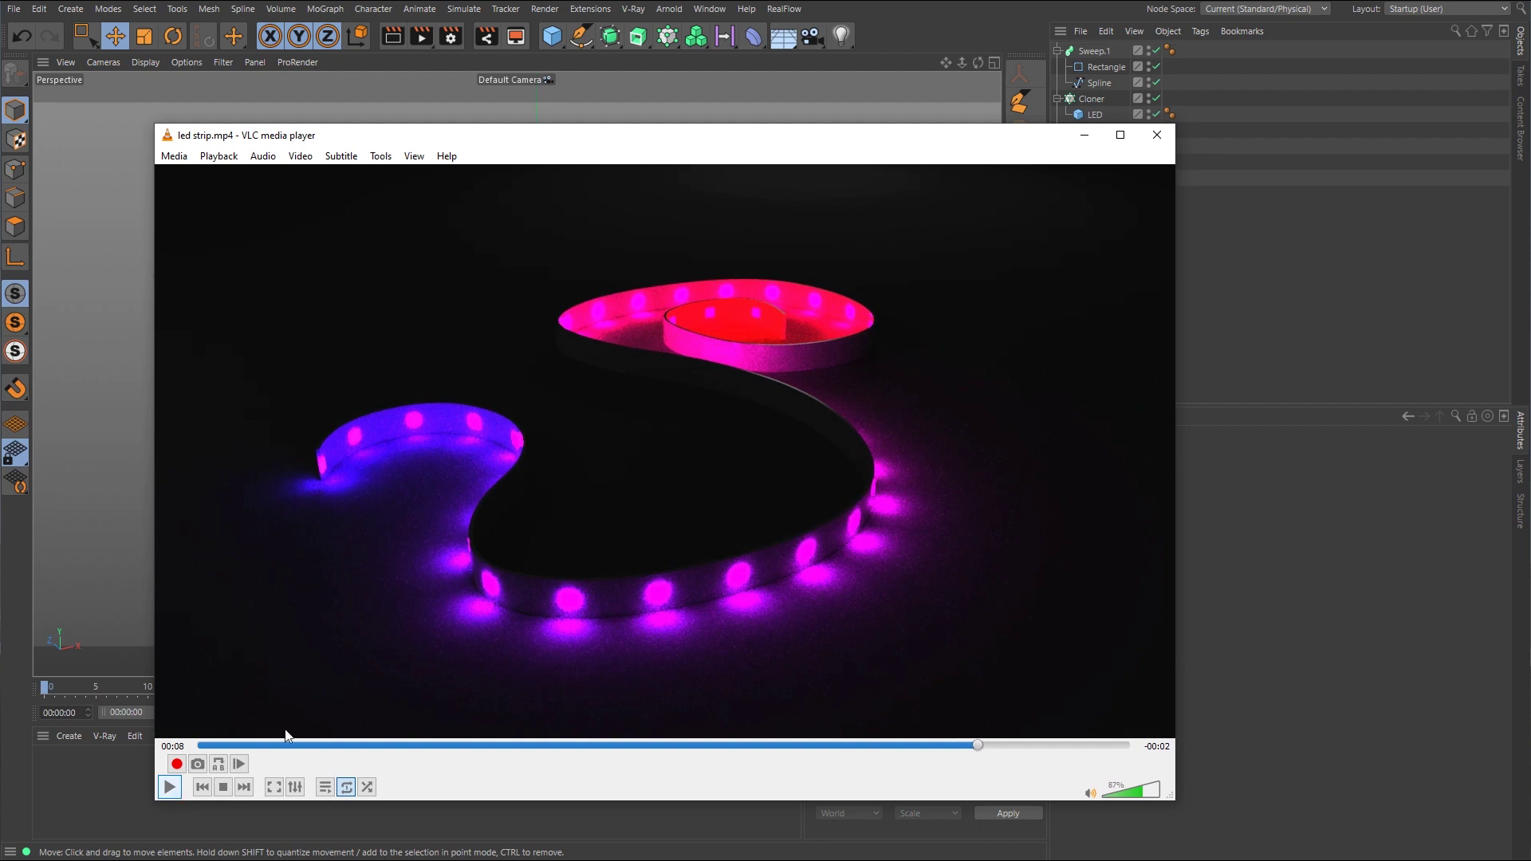
pyautogui.click(1085, 135)
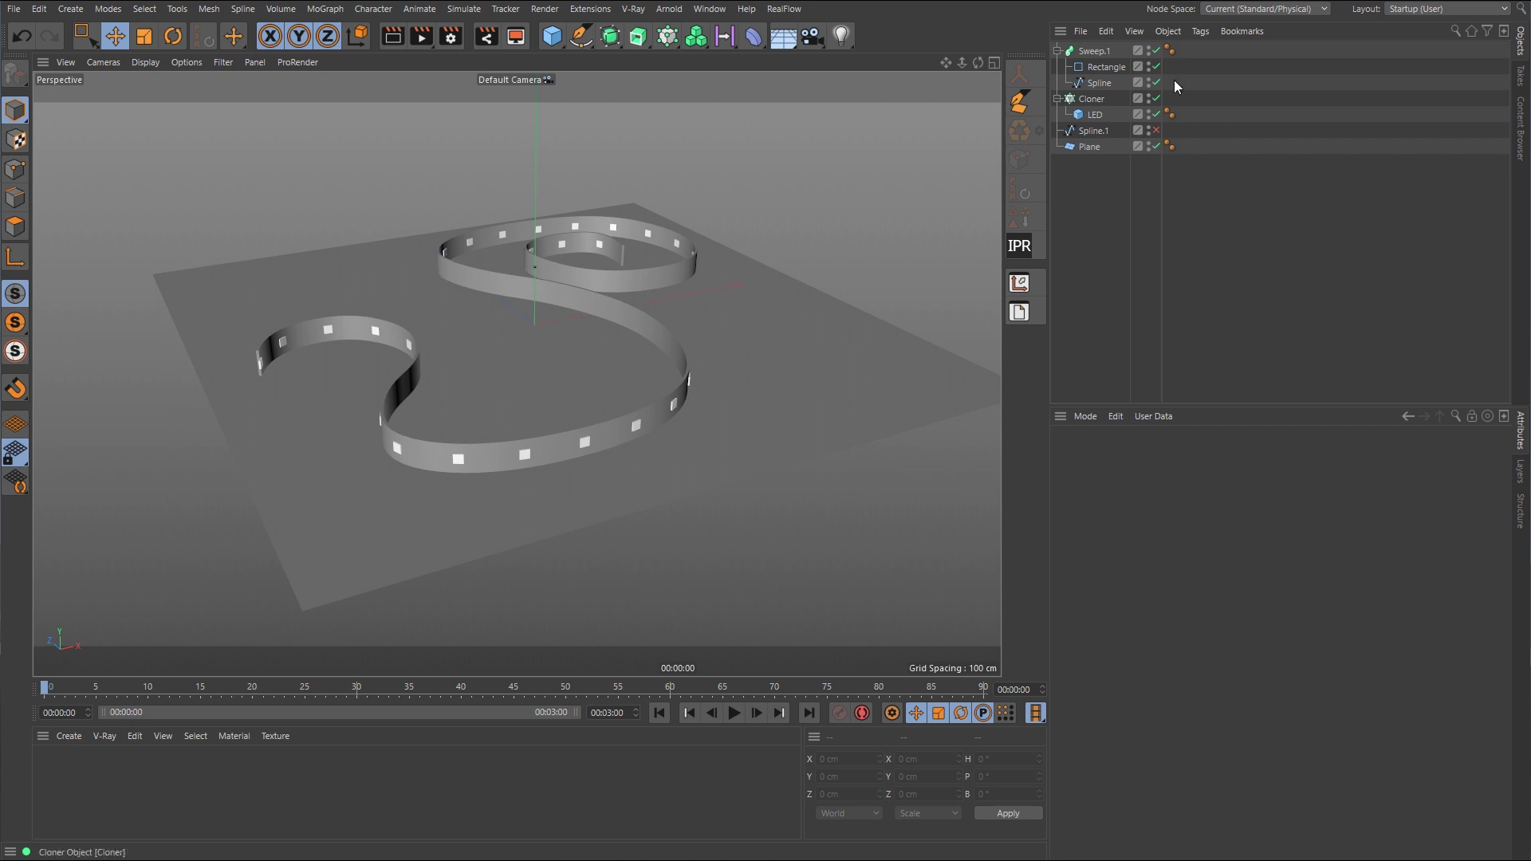
pyautogui.click(1156, 50)
pyautogui.click(1099, 82)
pyautogui.middleClick(827, 288)
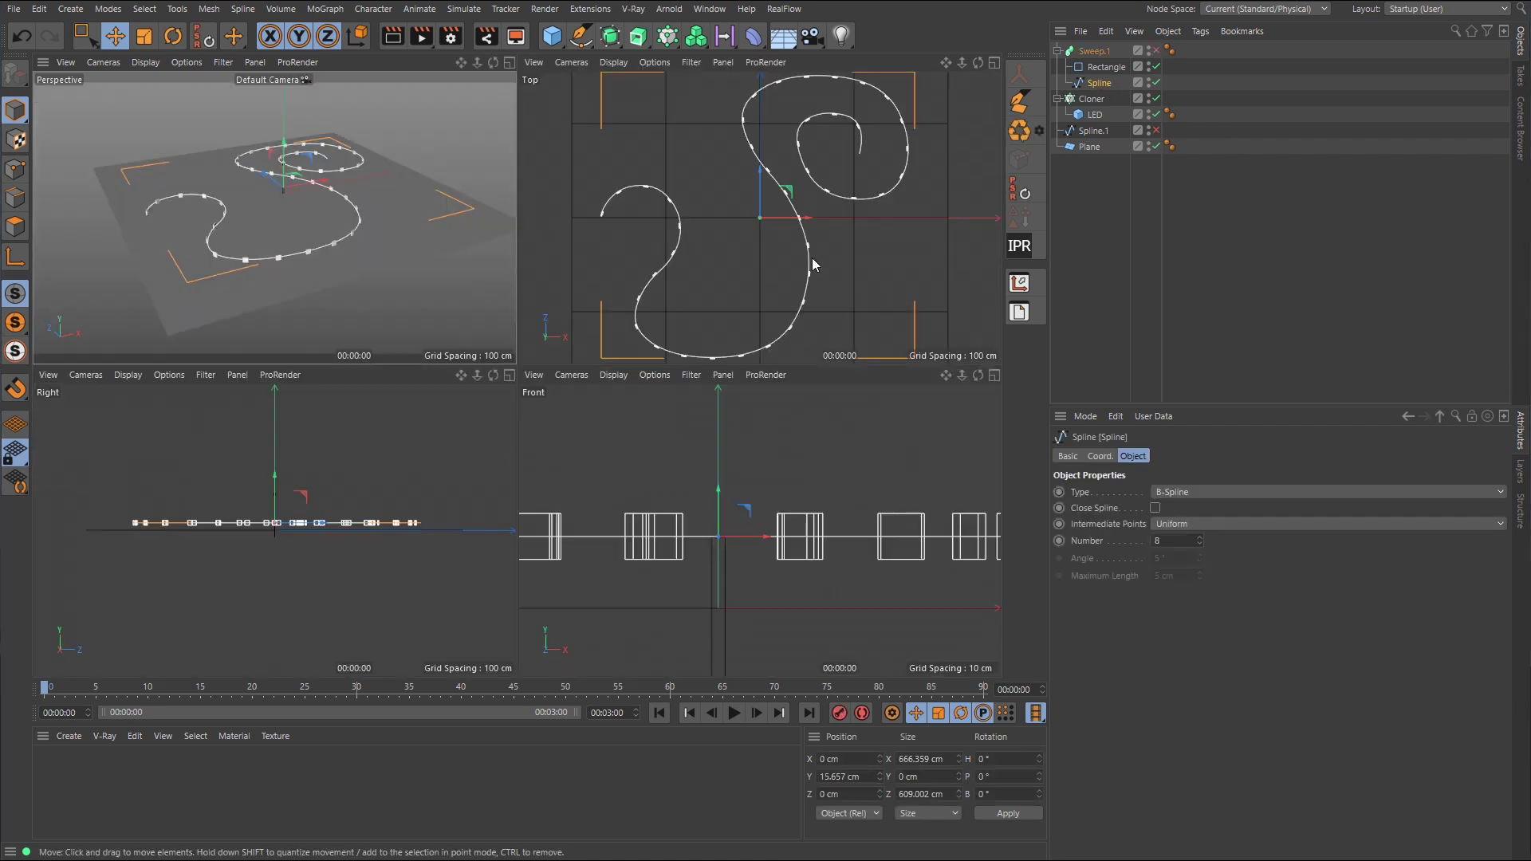
pyautogui.middleClick(812, 257)
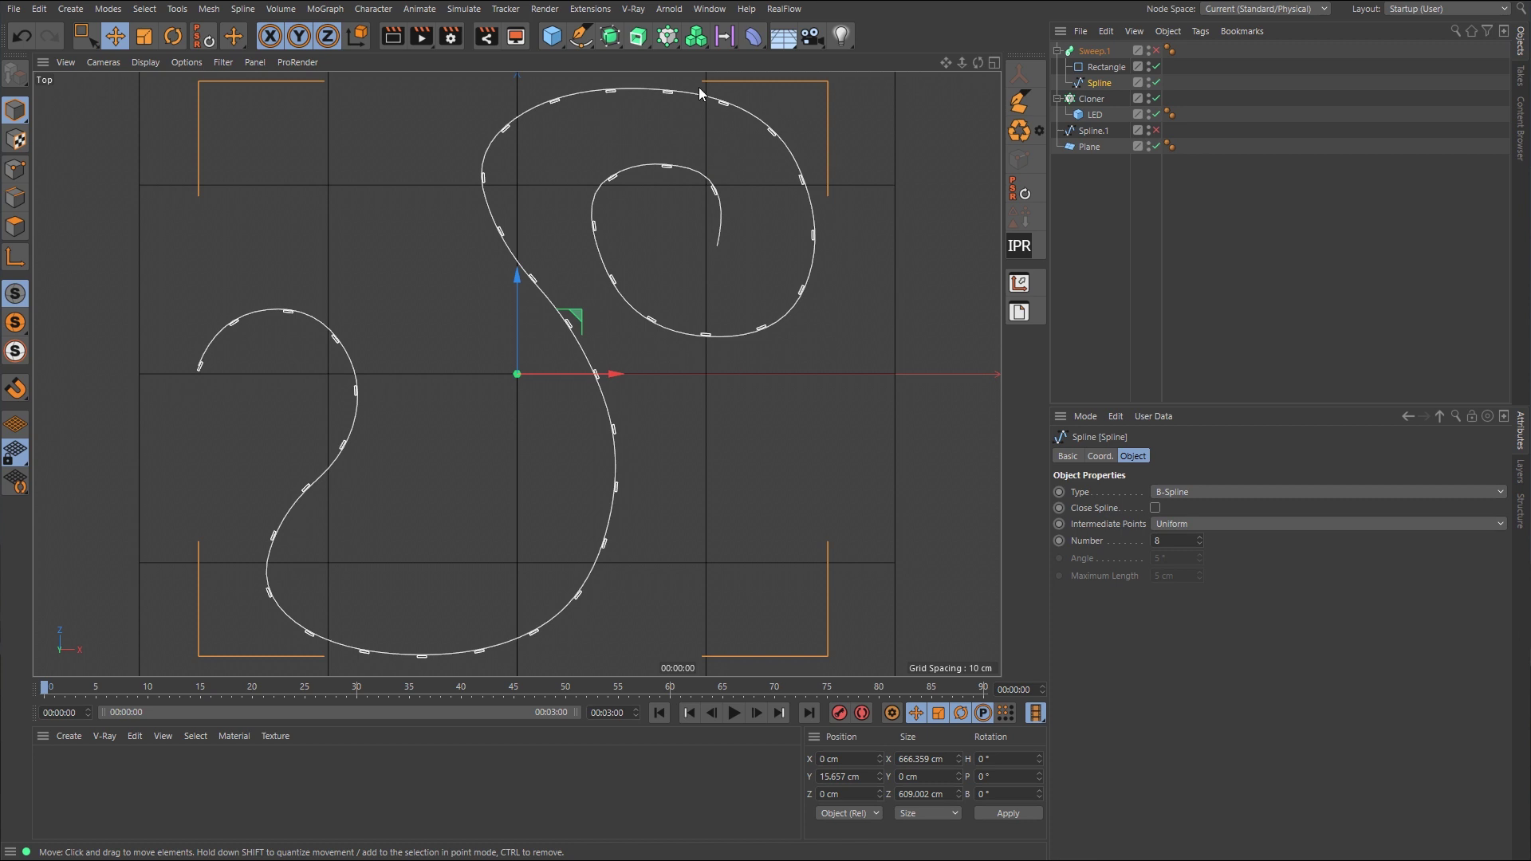
pyautogui.middleClick(722, 385)
pyautogui.middleClick(465, 257)
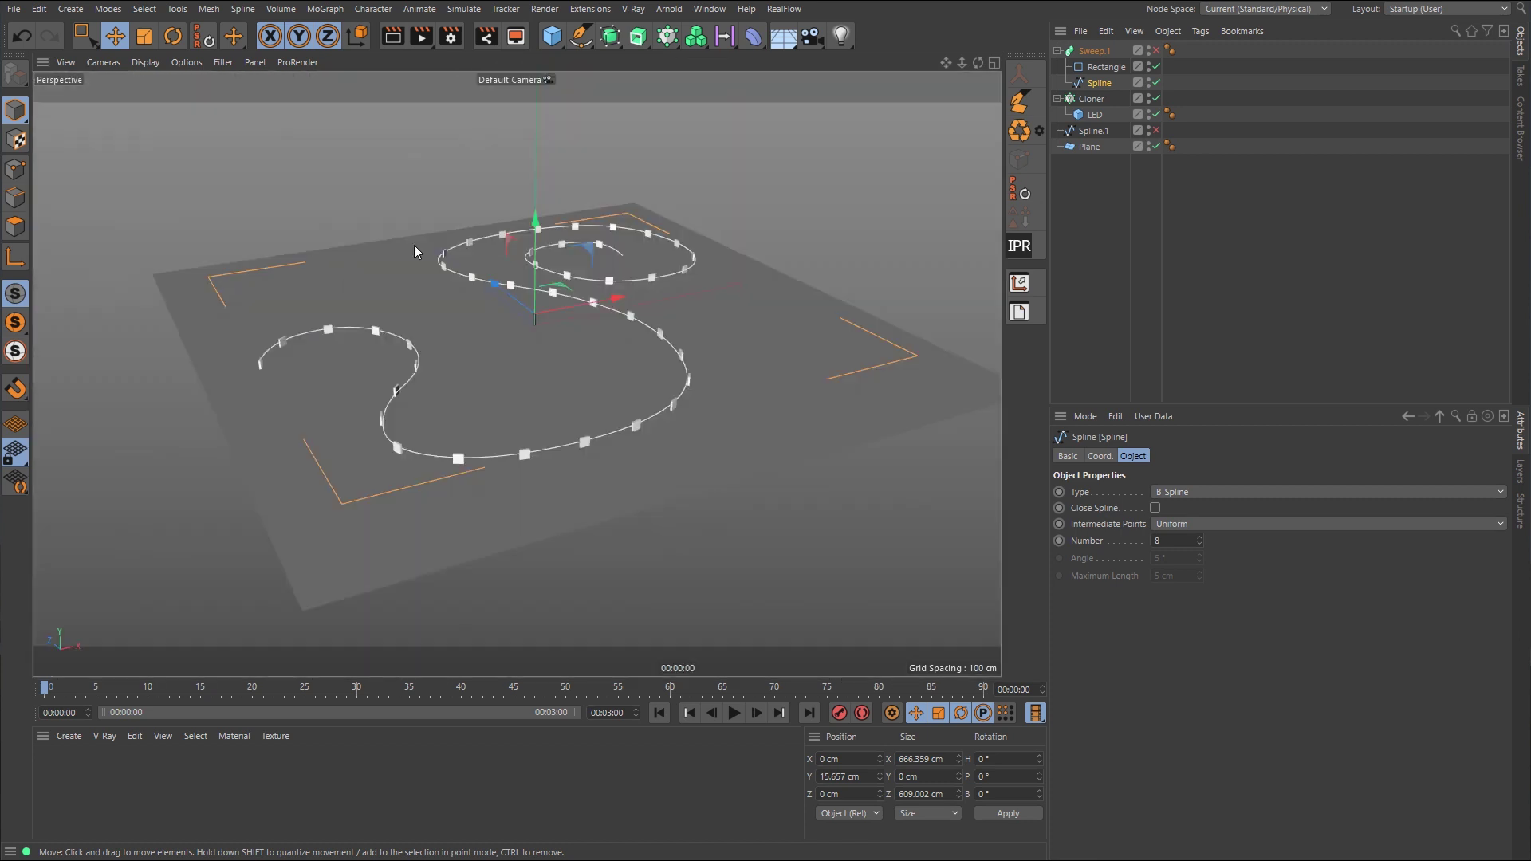
pyautogui.click(1107, 68)
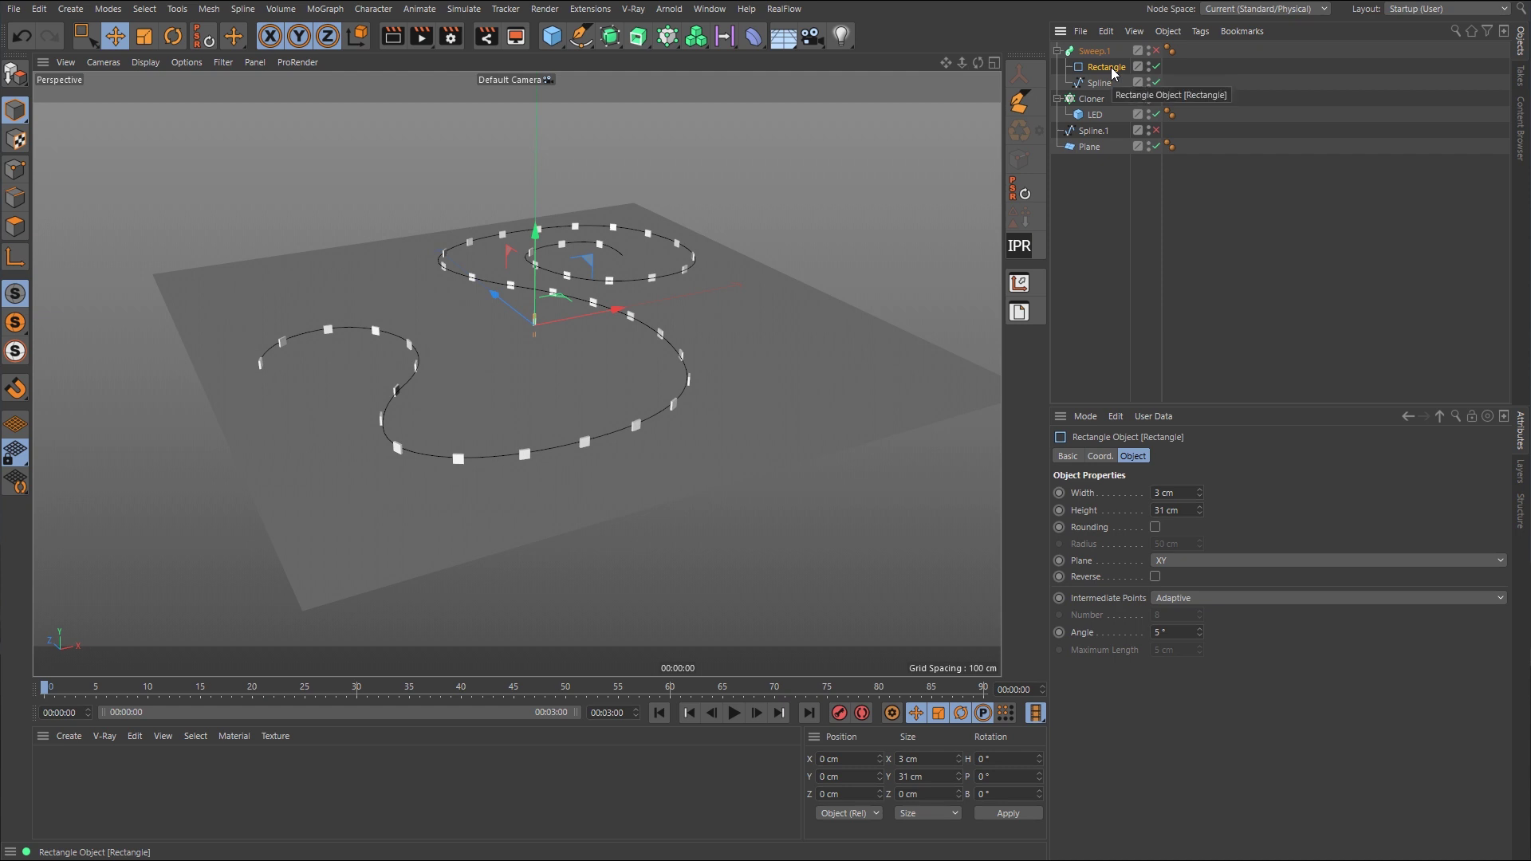
pyautogui.click(1157, 51)
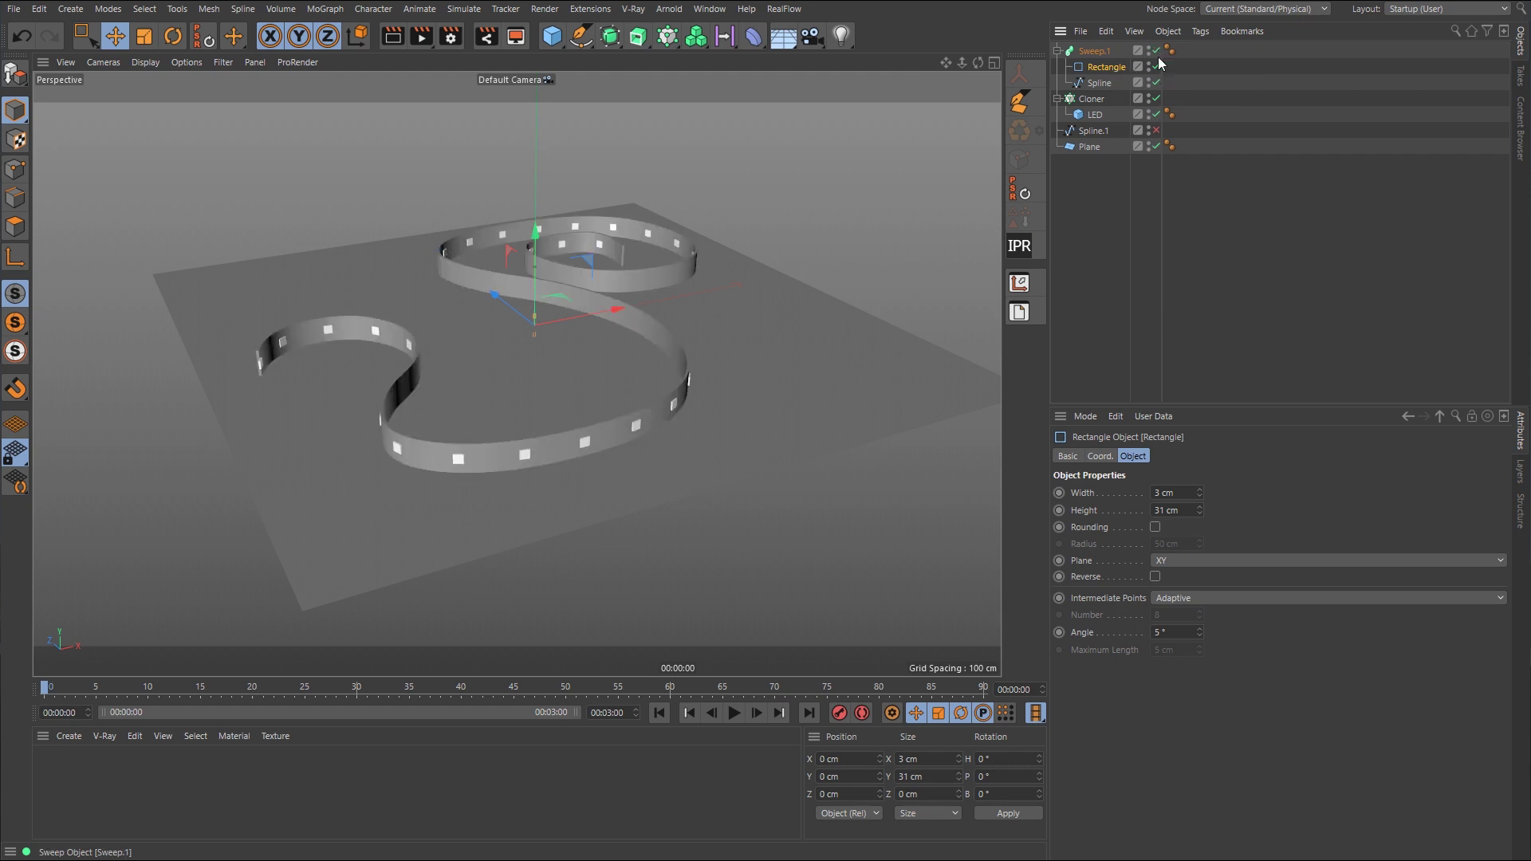
pyautogui.click(1210, 198)
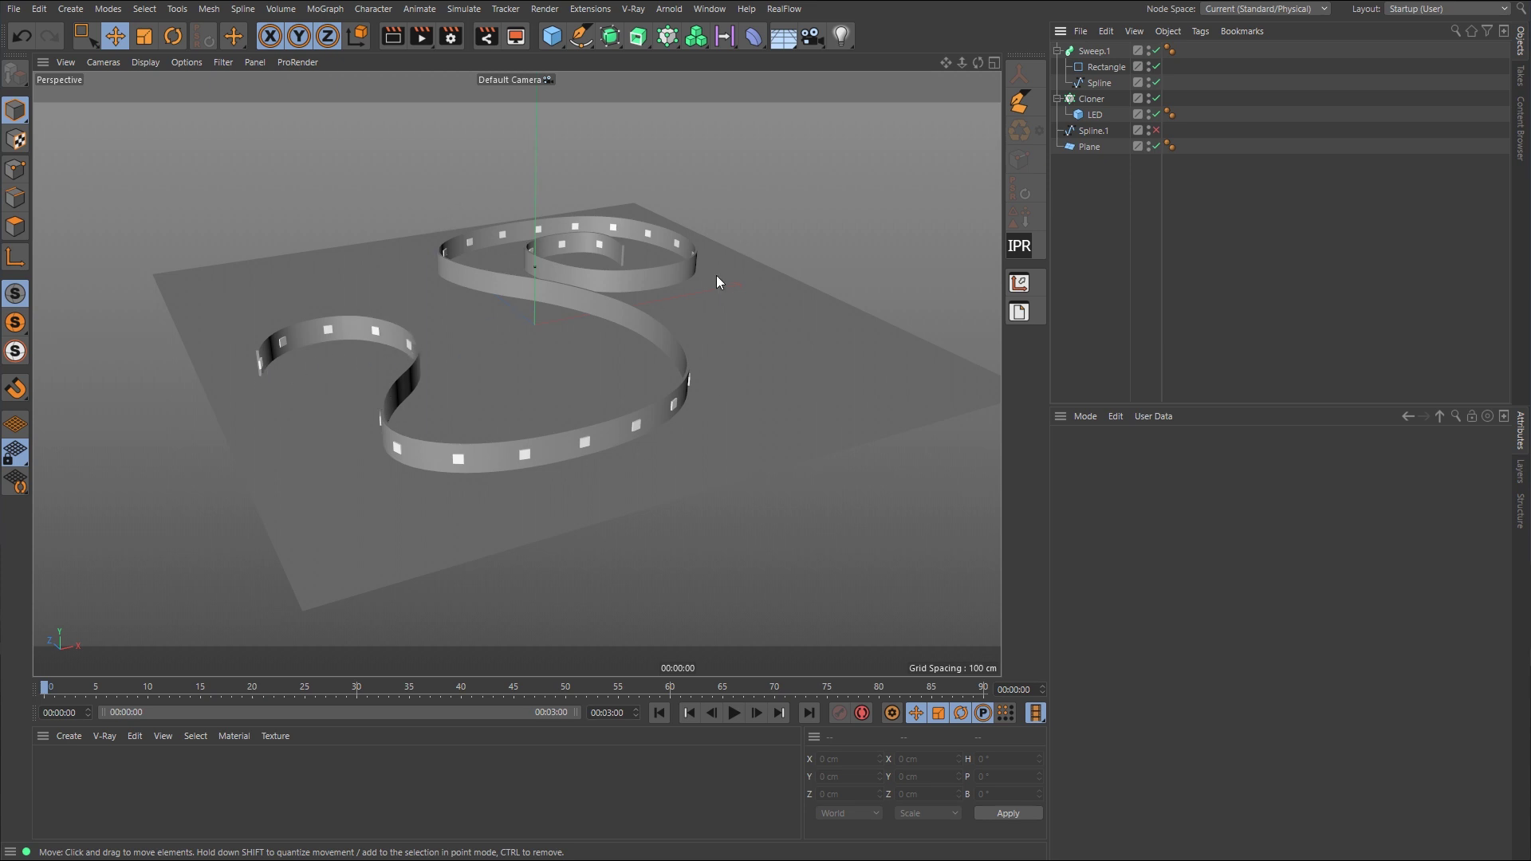
pyautogui.click(1098, 117)
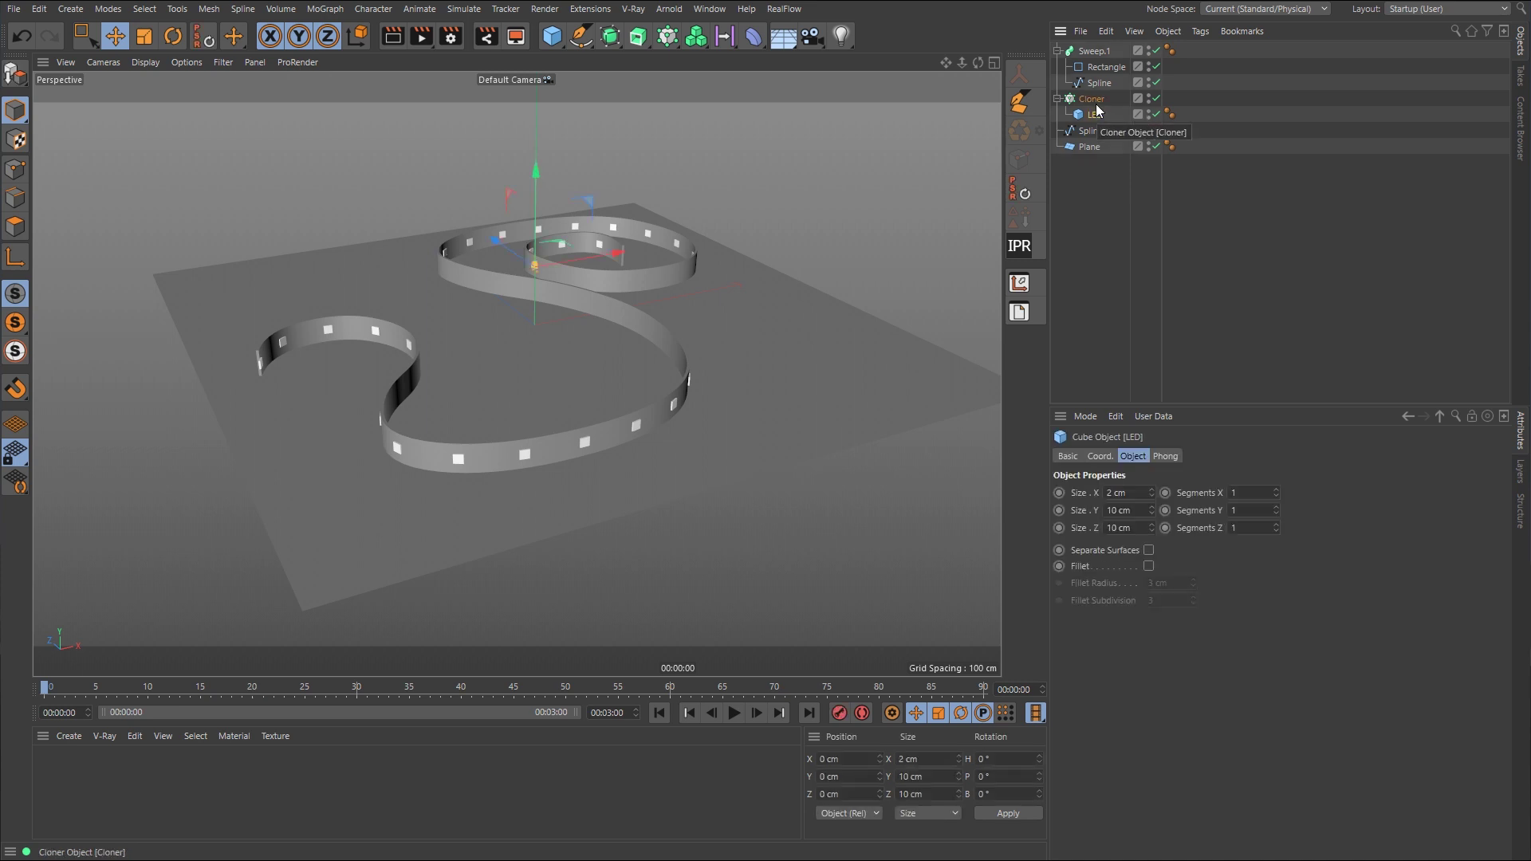
pyautogui.click(1097, 102)
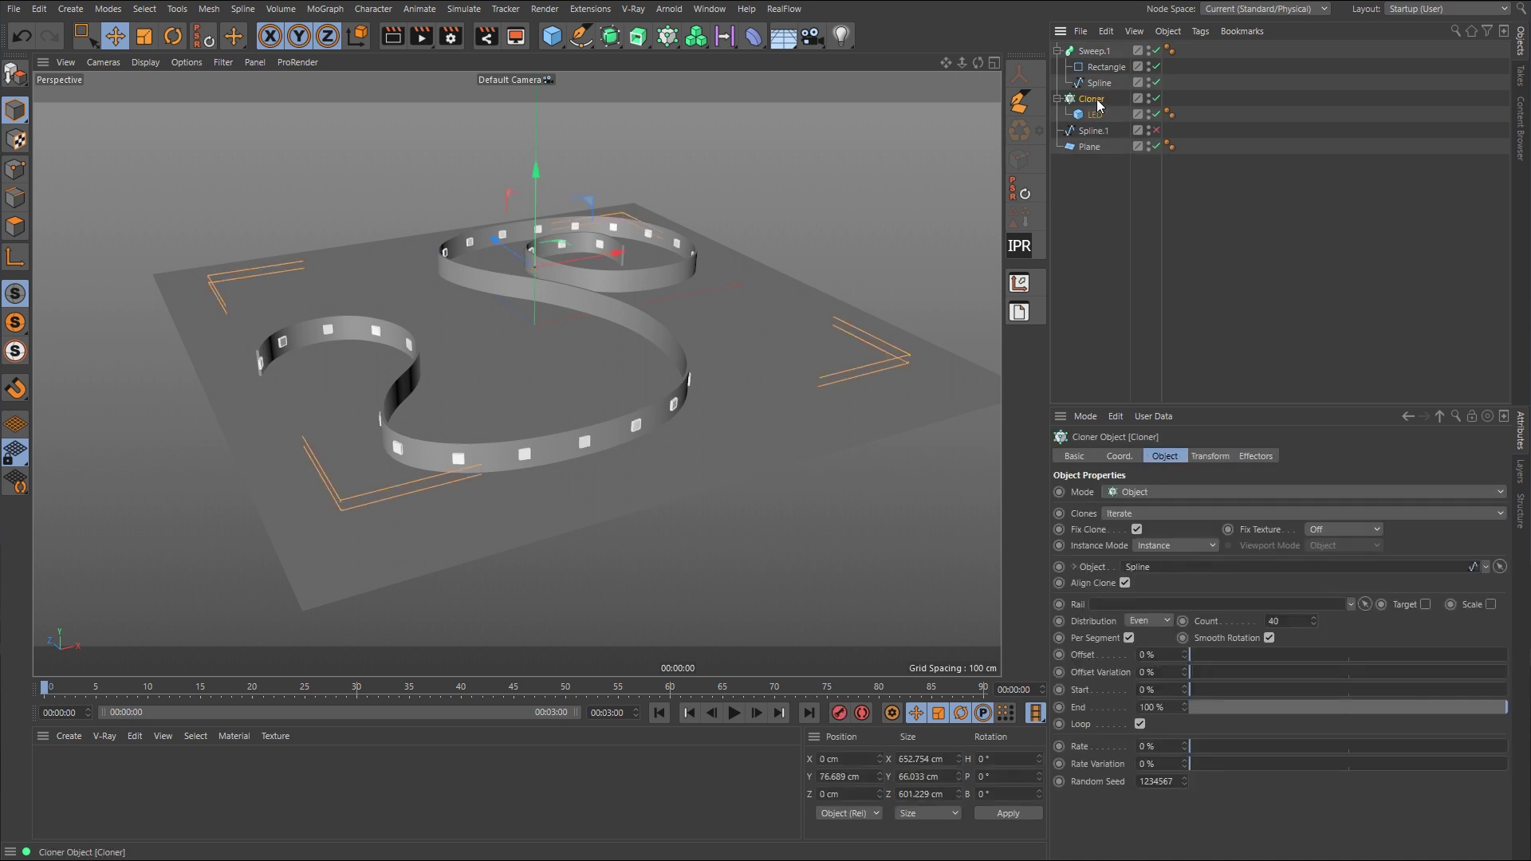
pyautogui.click(1121, 200)
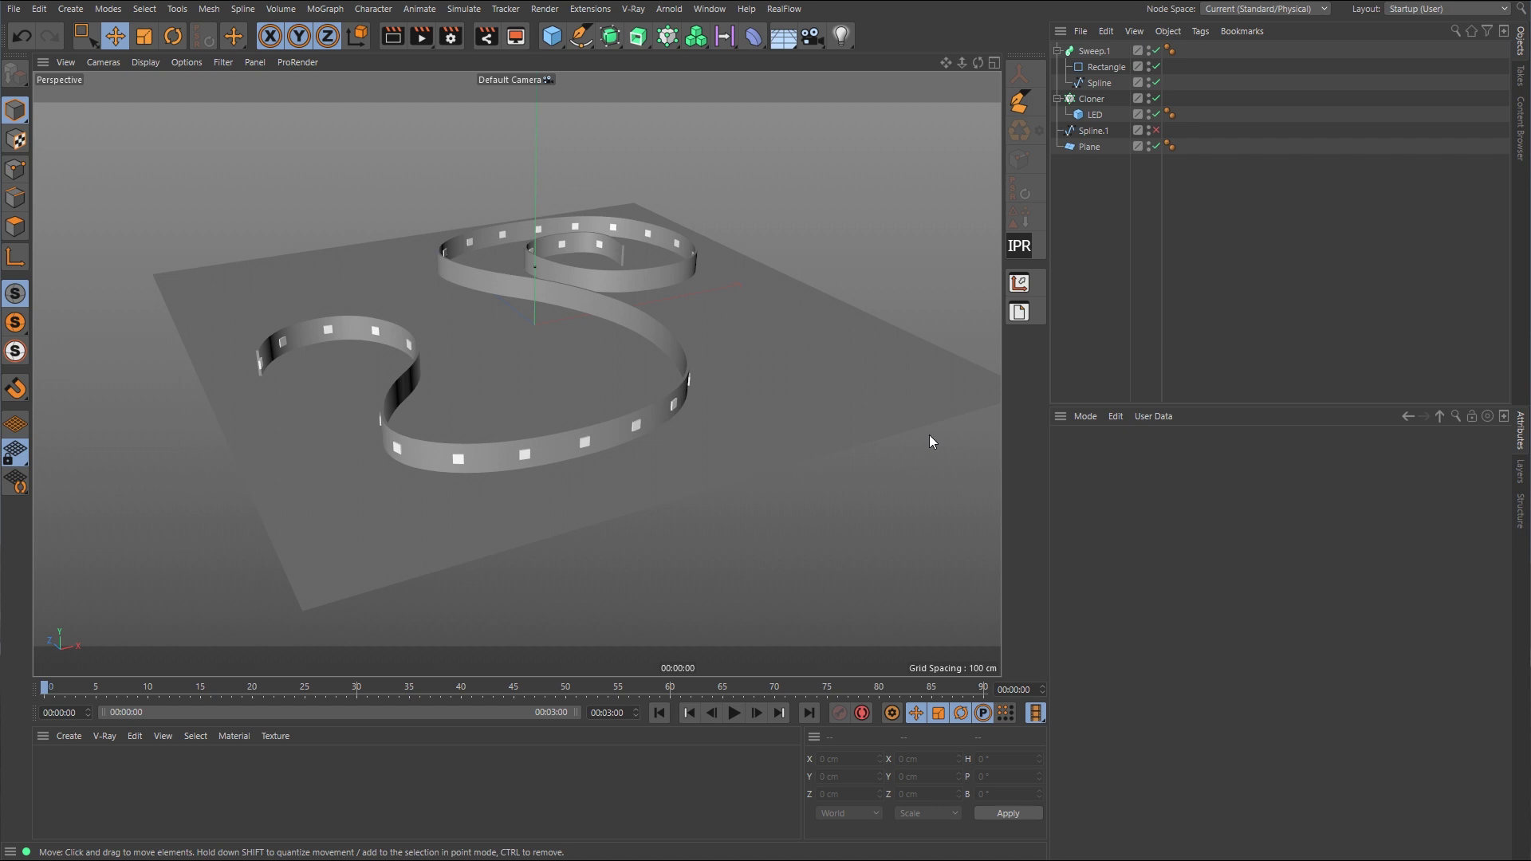
# - Create an Arnold standard_surface material and set its specular weight to 0
pyautogui.click(68, 736)
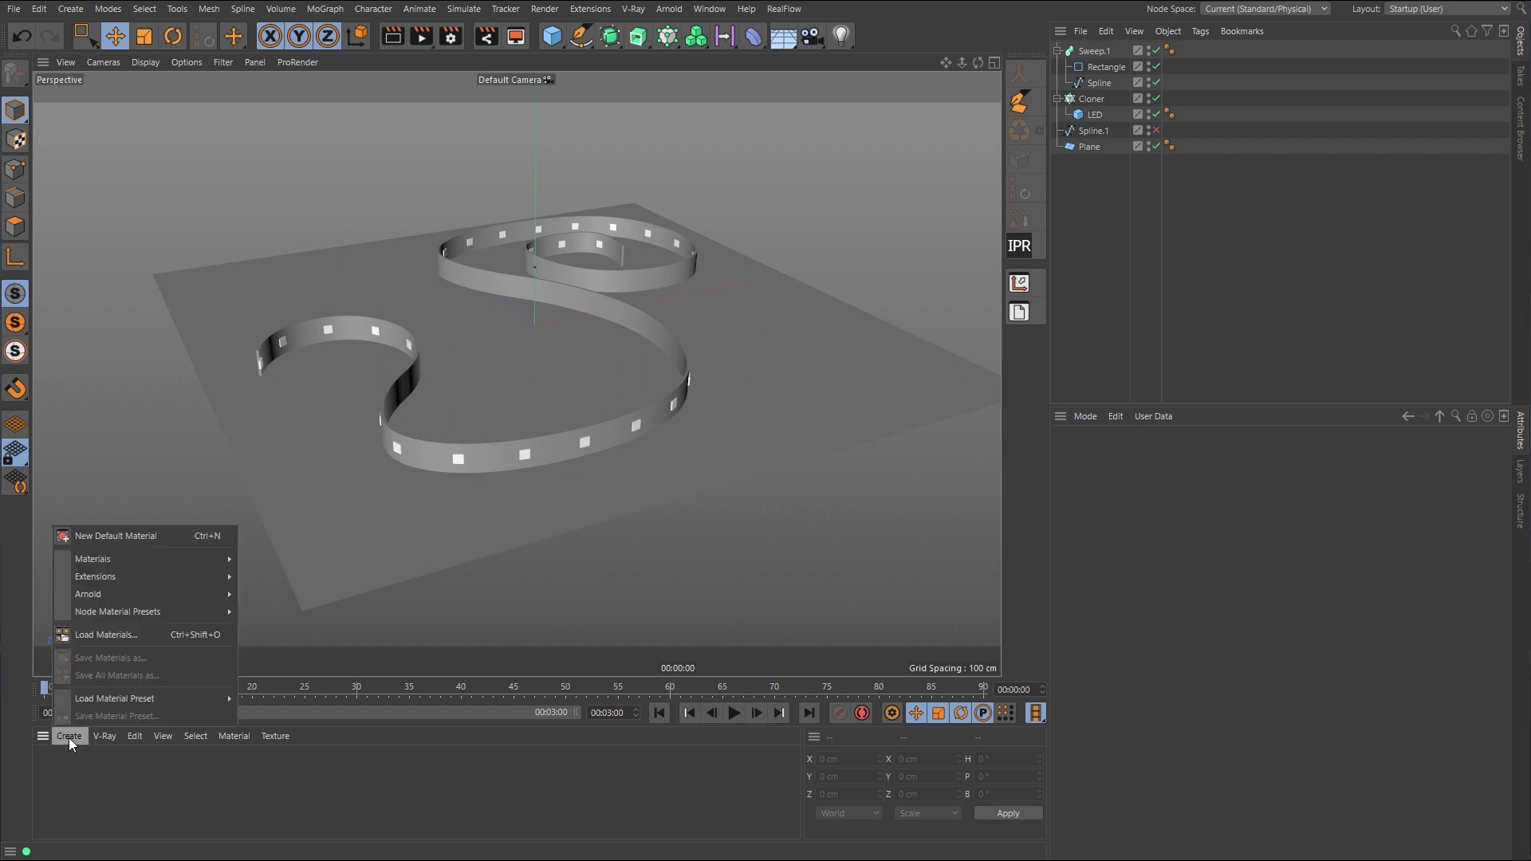
pyautogui.moveTo(112, 594)
pyautogui.moveTo(256, 615)
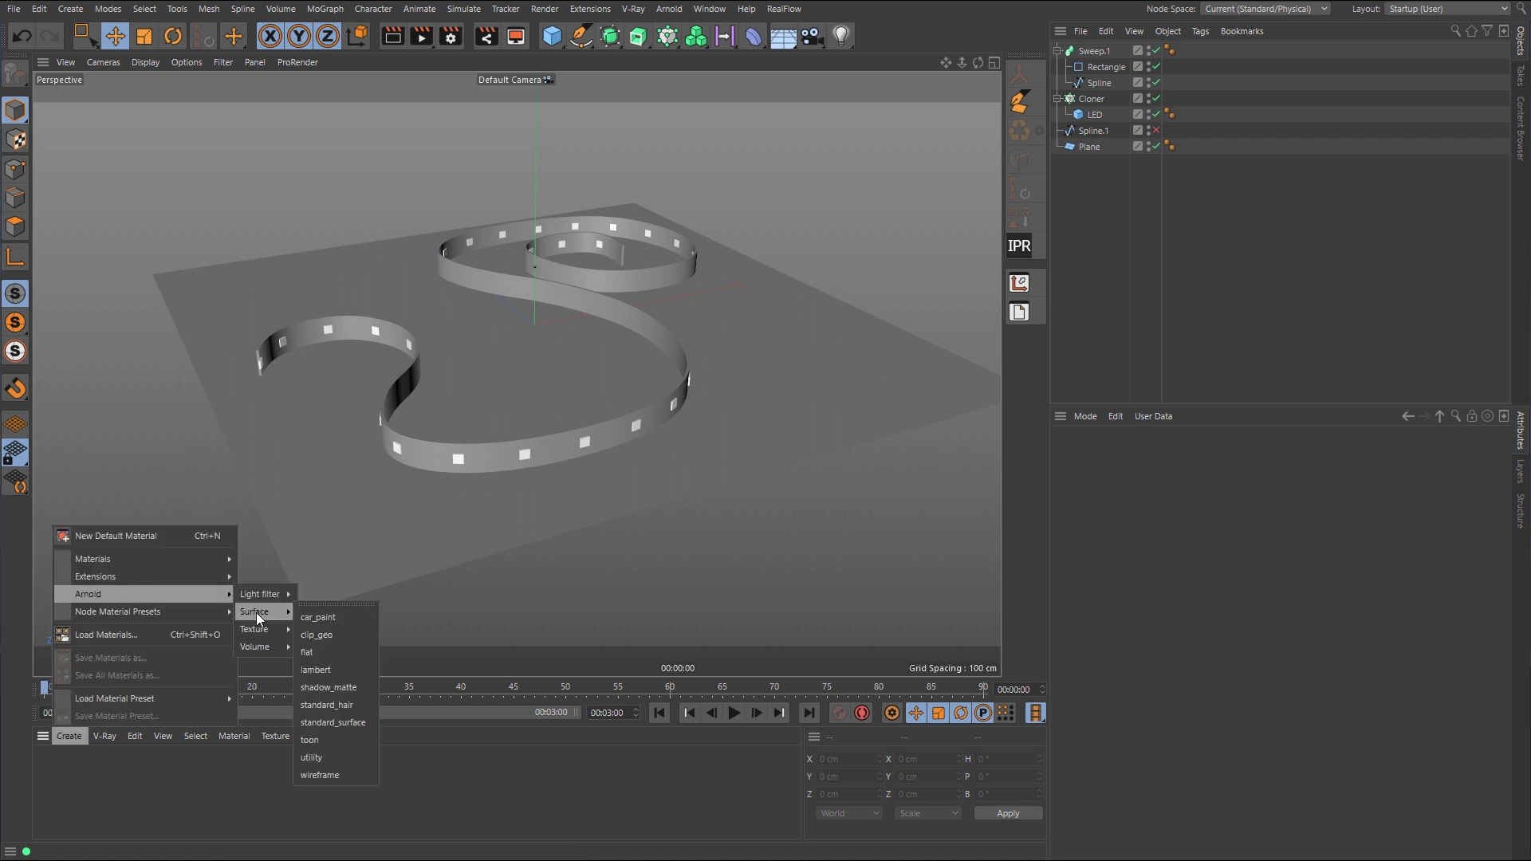
pyautogui.click(335, 722)
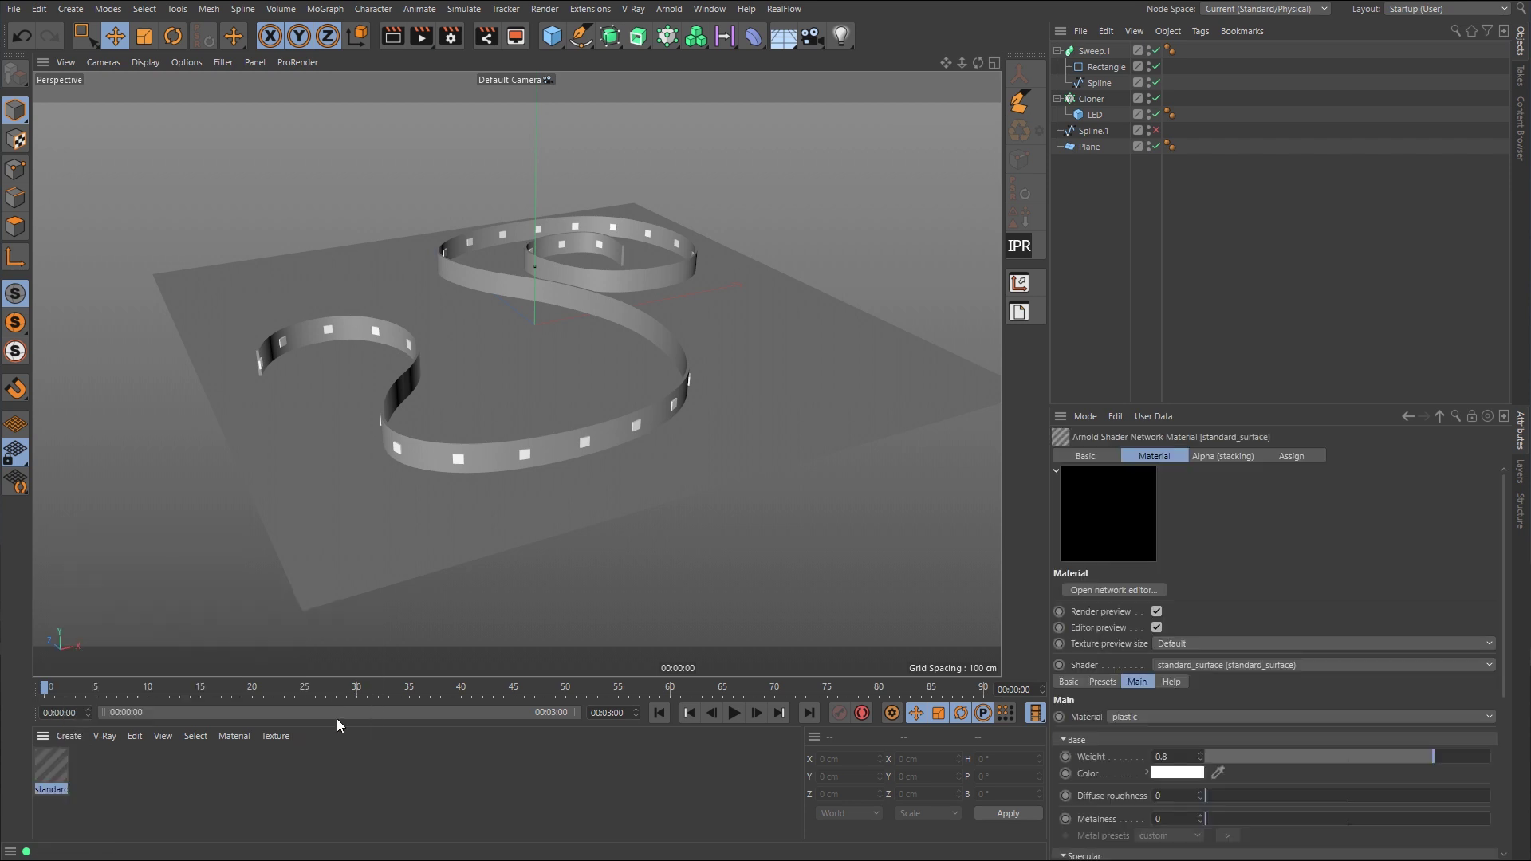
pyautogui.doubleClick(51, 766)
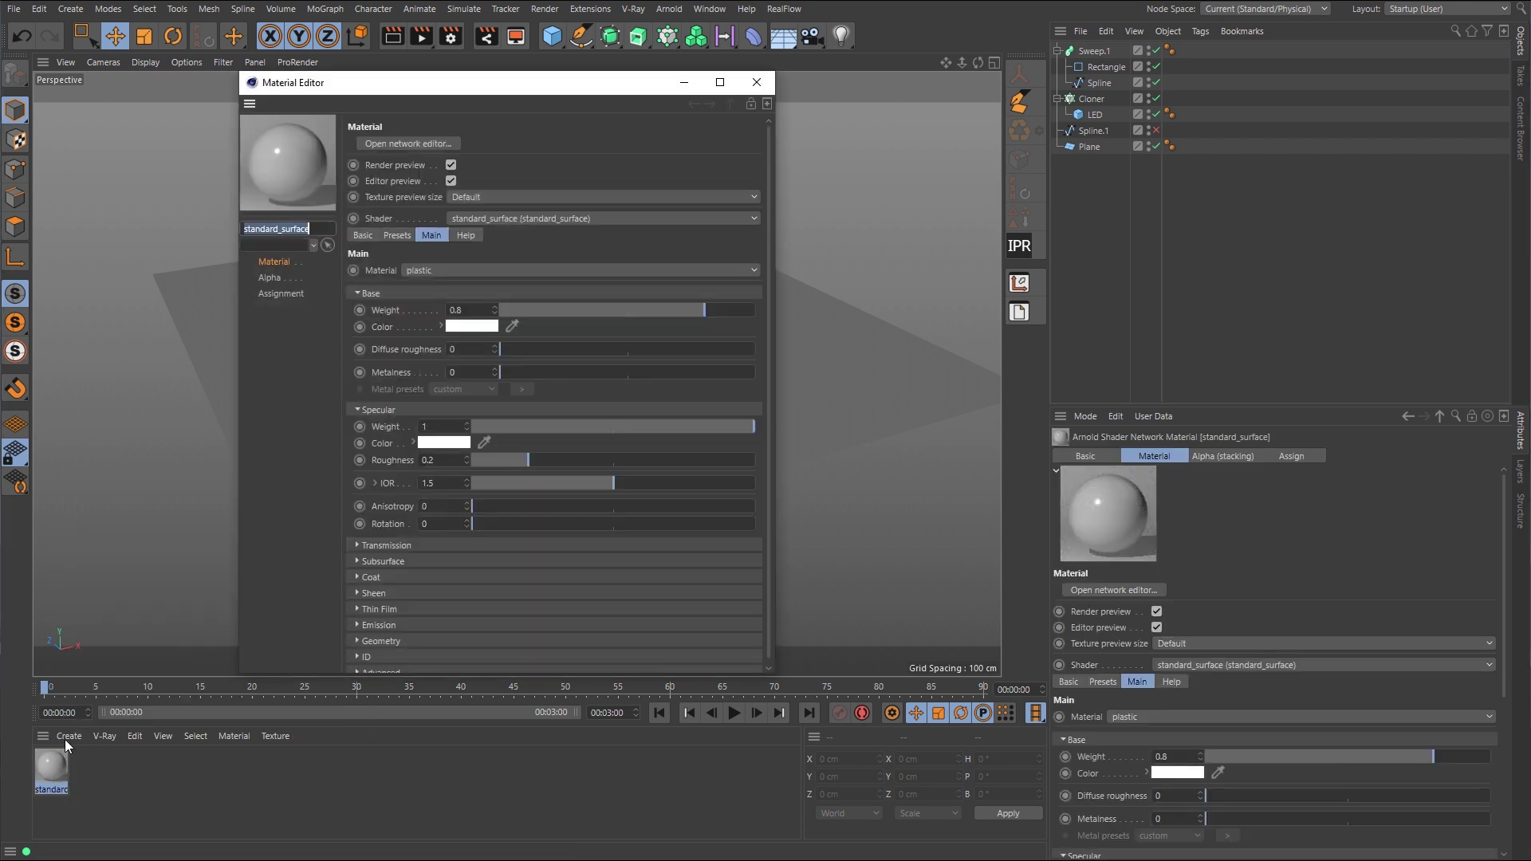
pyautogui.moveTo(702, 427); pyautogui.dragTo(452, 433)
pyautogui.click(361, 409)
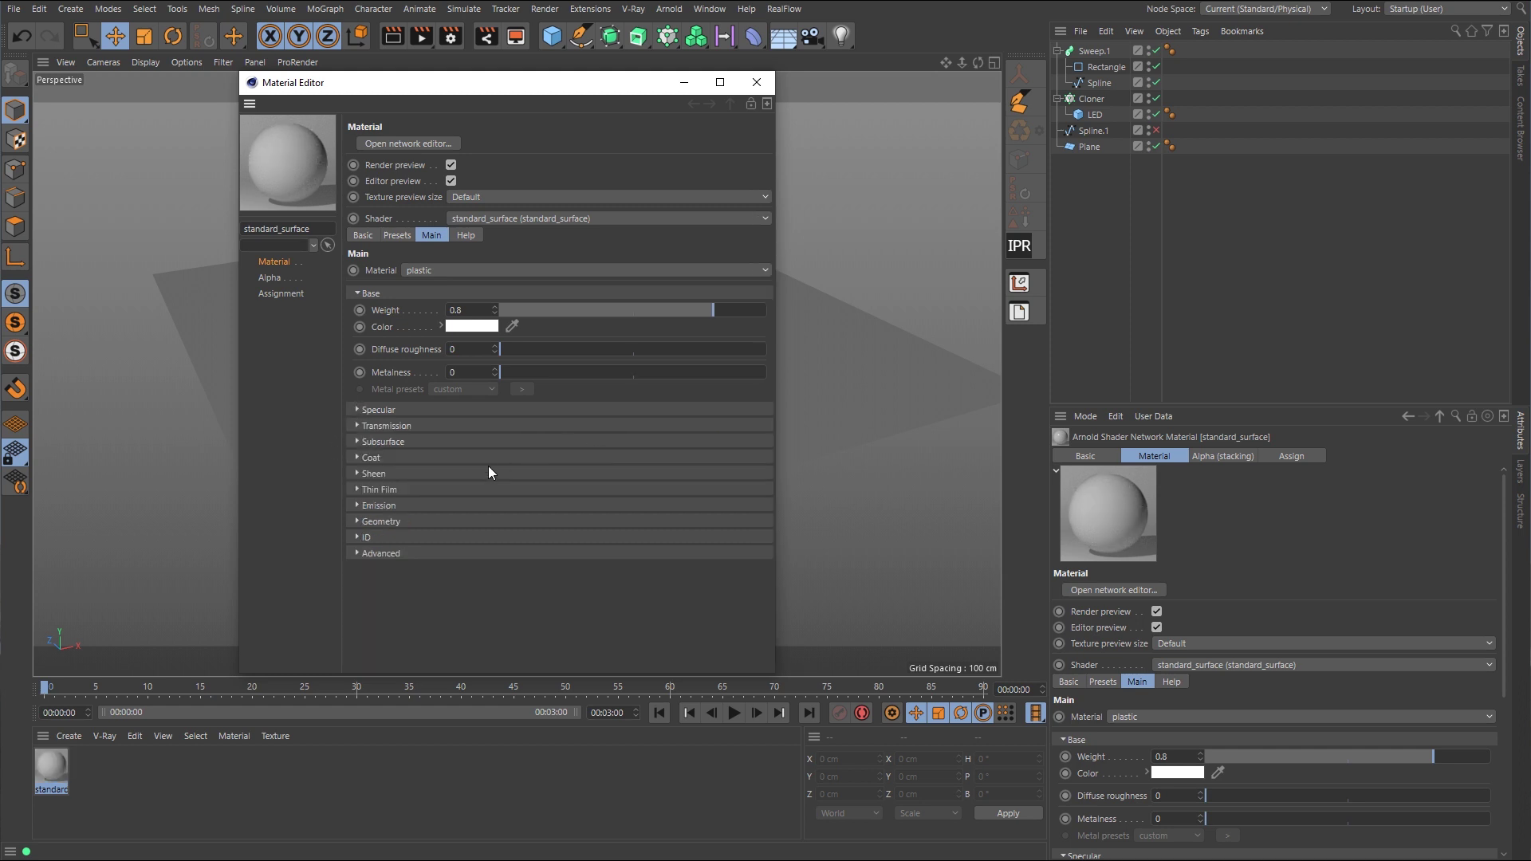
# - Give it blue emission (weight 1, hue 201°, saturation 100%) and apply it to the Cloner
pyautogui.click(357, 505)
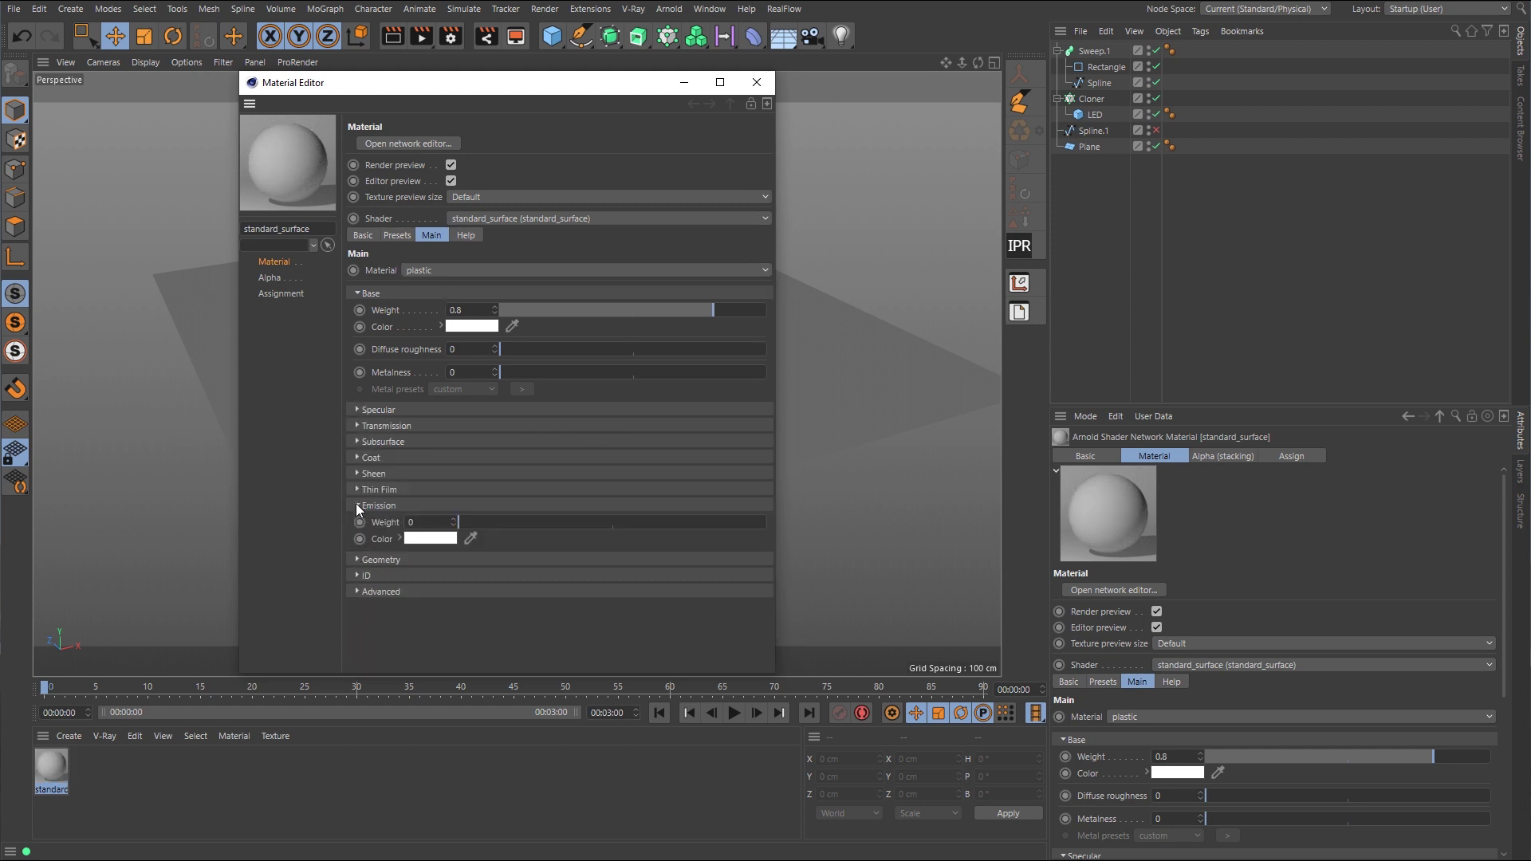
pyautogui.moveTo(463, 523); pyautogui.dragTo(792, 523)
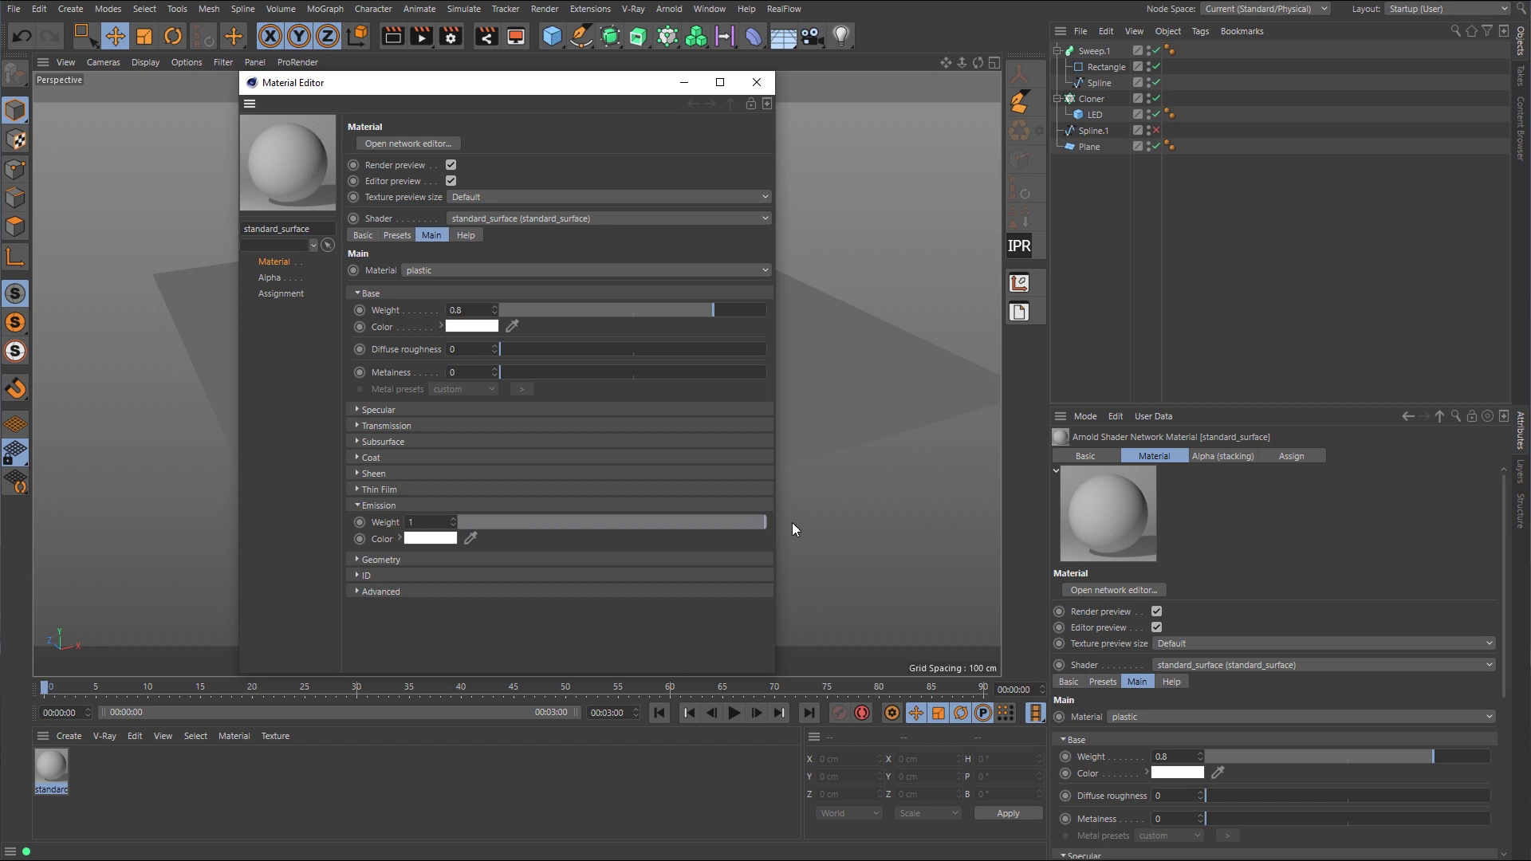
pyautogui.click(424, 537)
pyautogui.click(467, 538)
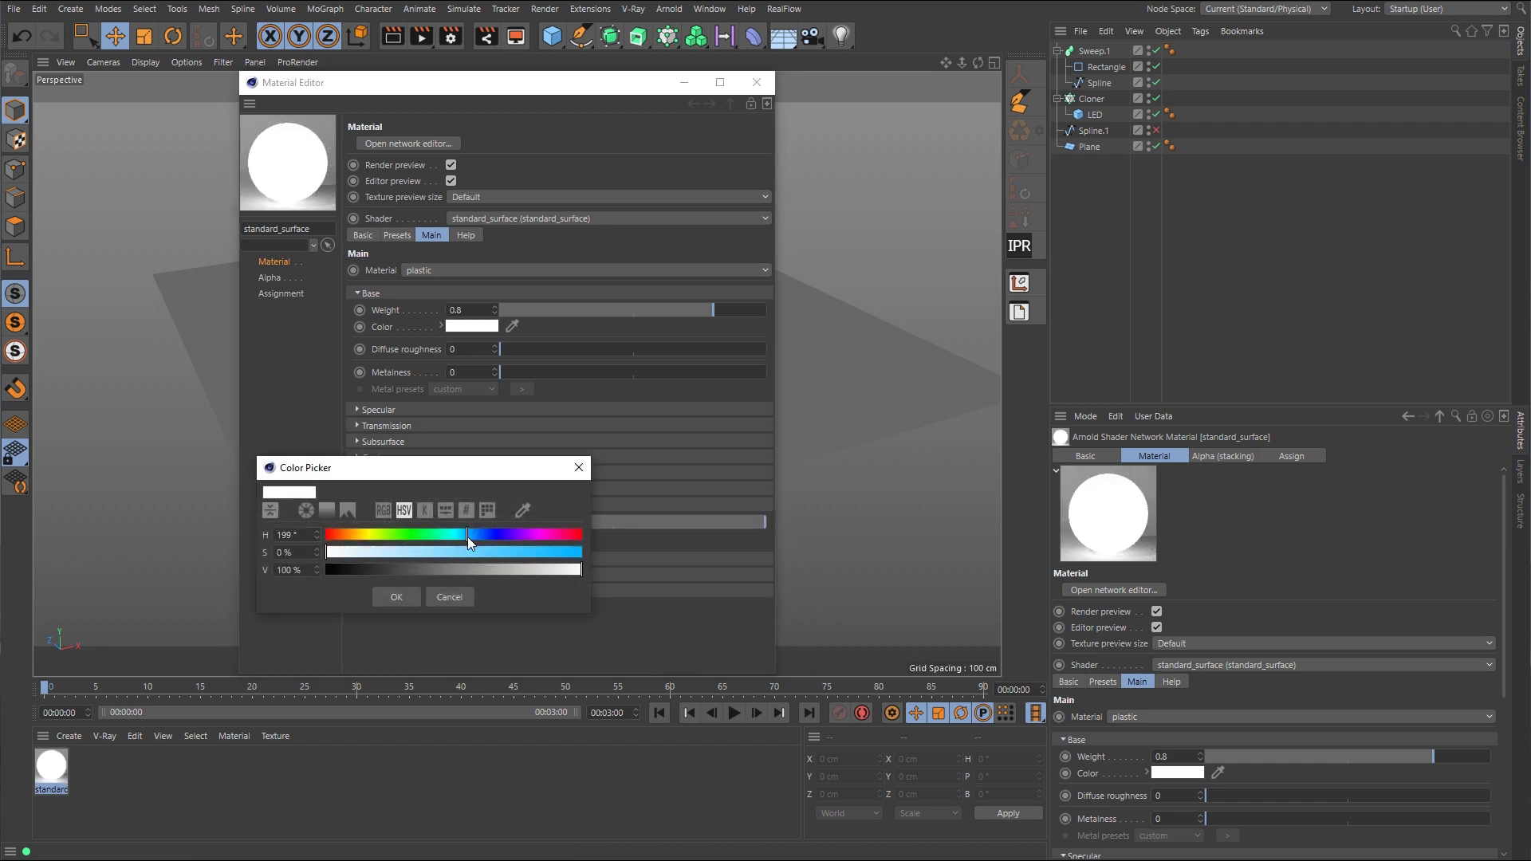
pyautogui.click(580, 552)
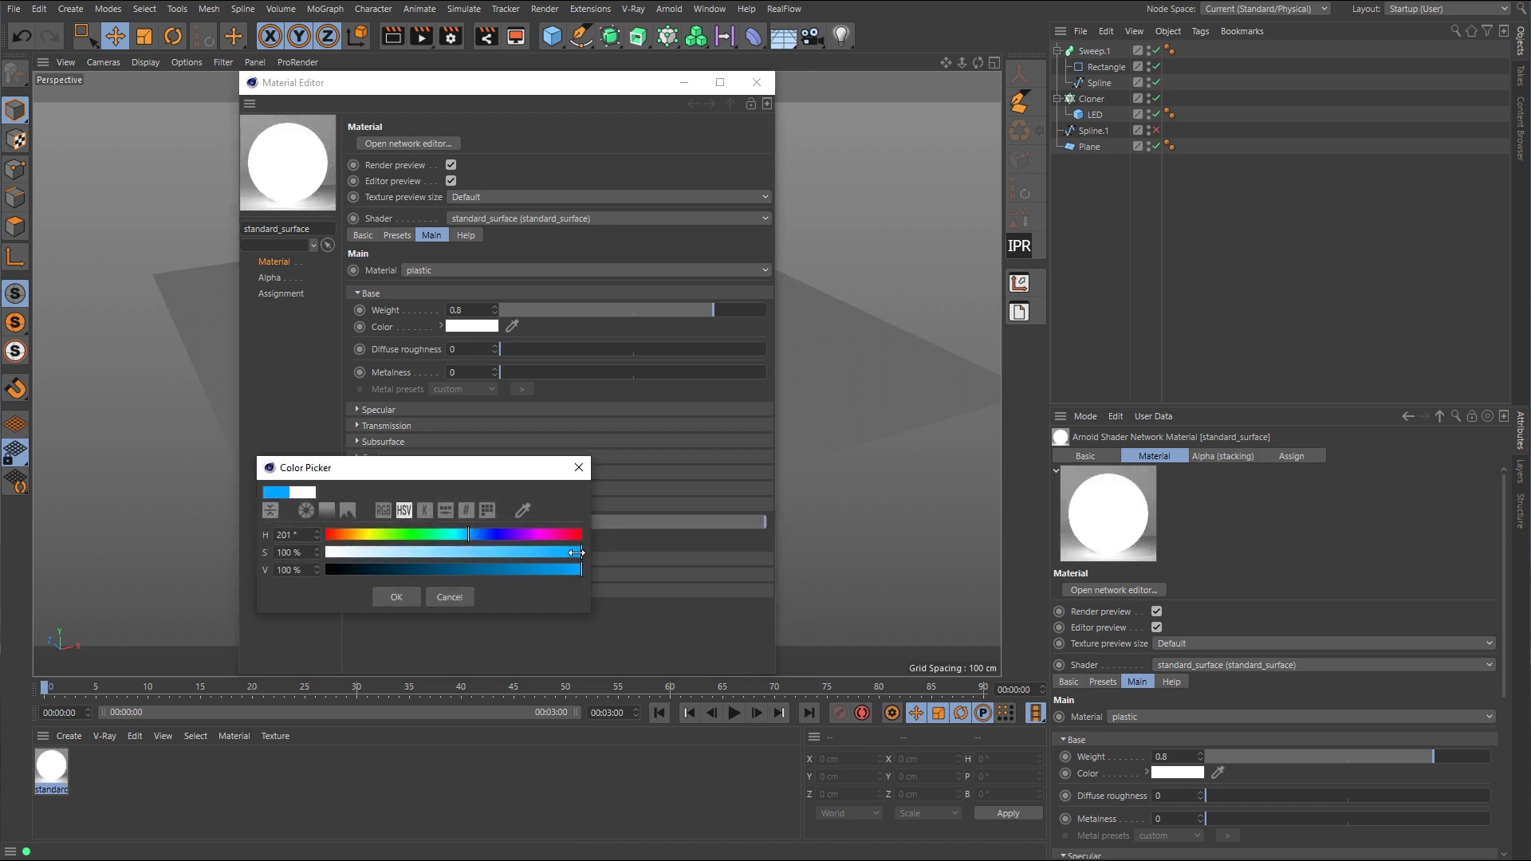
pyautogui.click(397, 597)
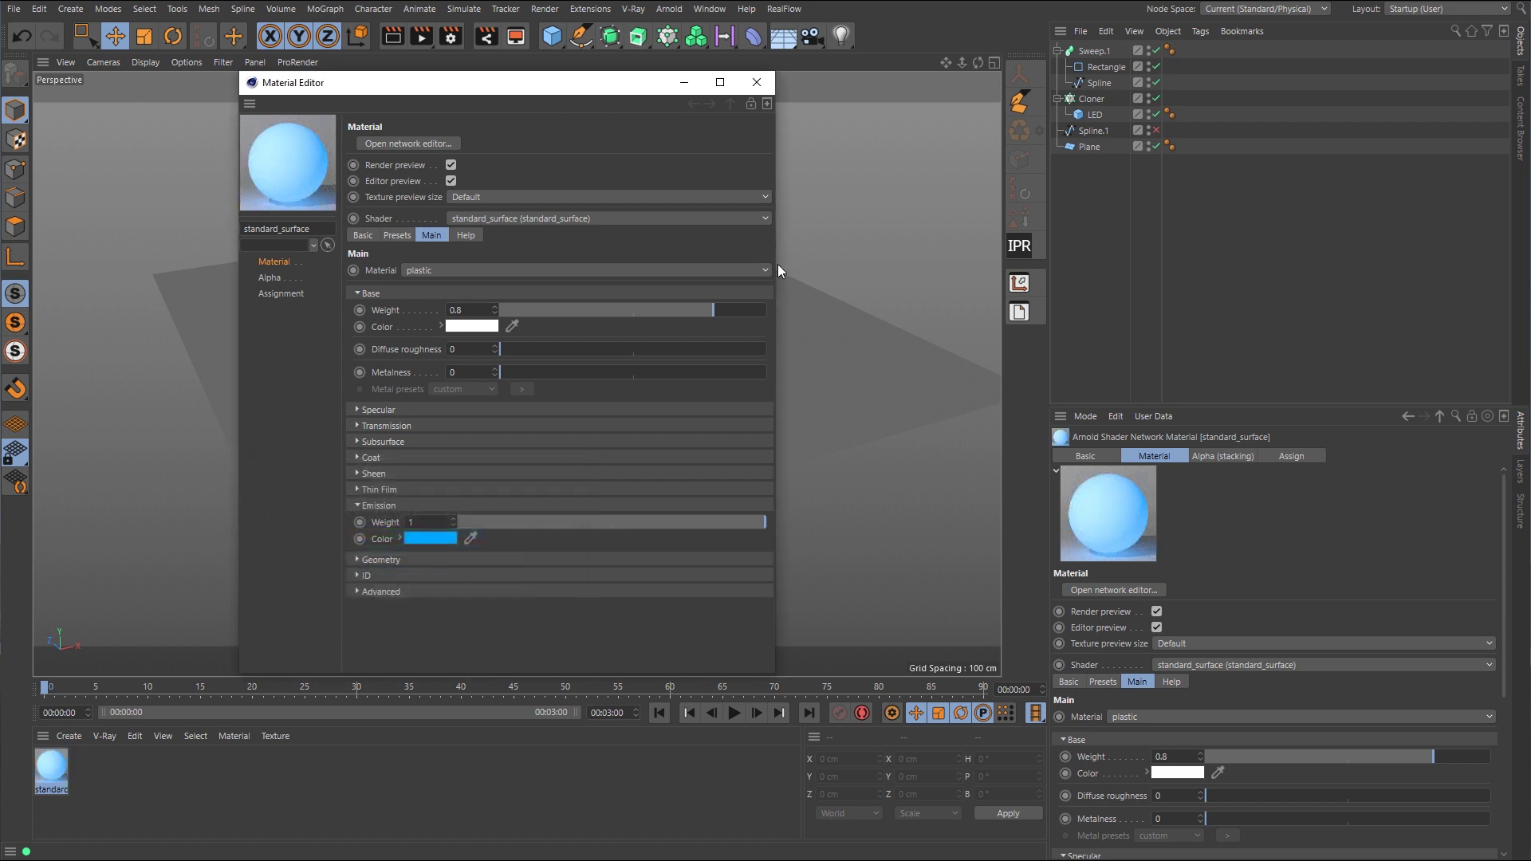
pyautogui.moveTo(291, 155); pyautogui.dragTo(1133, 99)
pyautogui.moveTo(628, 98); pyautogui.dragTo(238, 115)
# - Start an interactive Arnold render and resize and position its preview window
pyautogui.click(1020, 247)
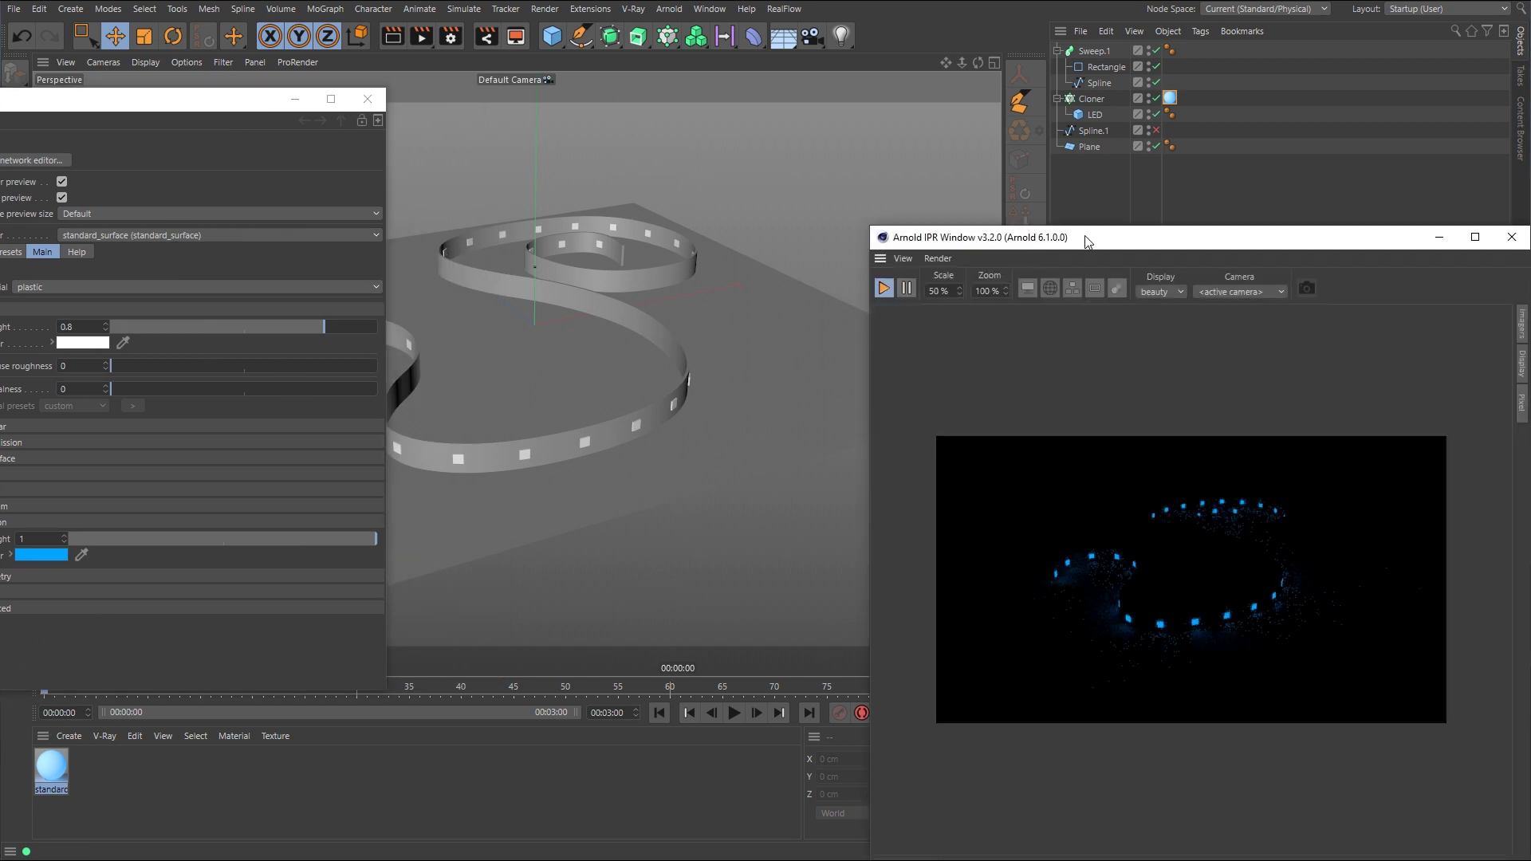
pyautogui.moveTo(1116, 242); pyautogui.dragTo(572, 190)
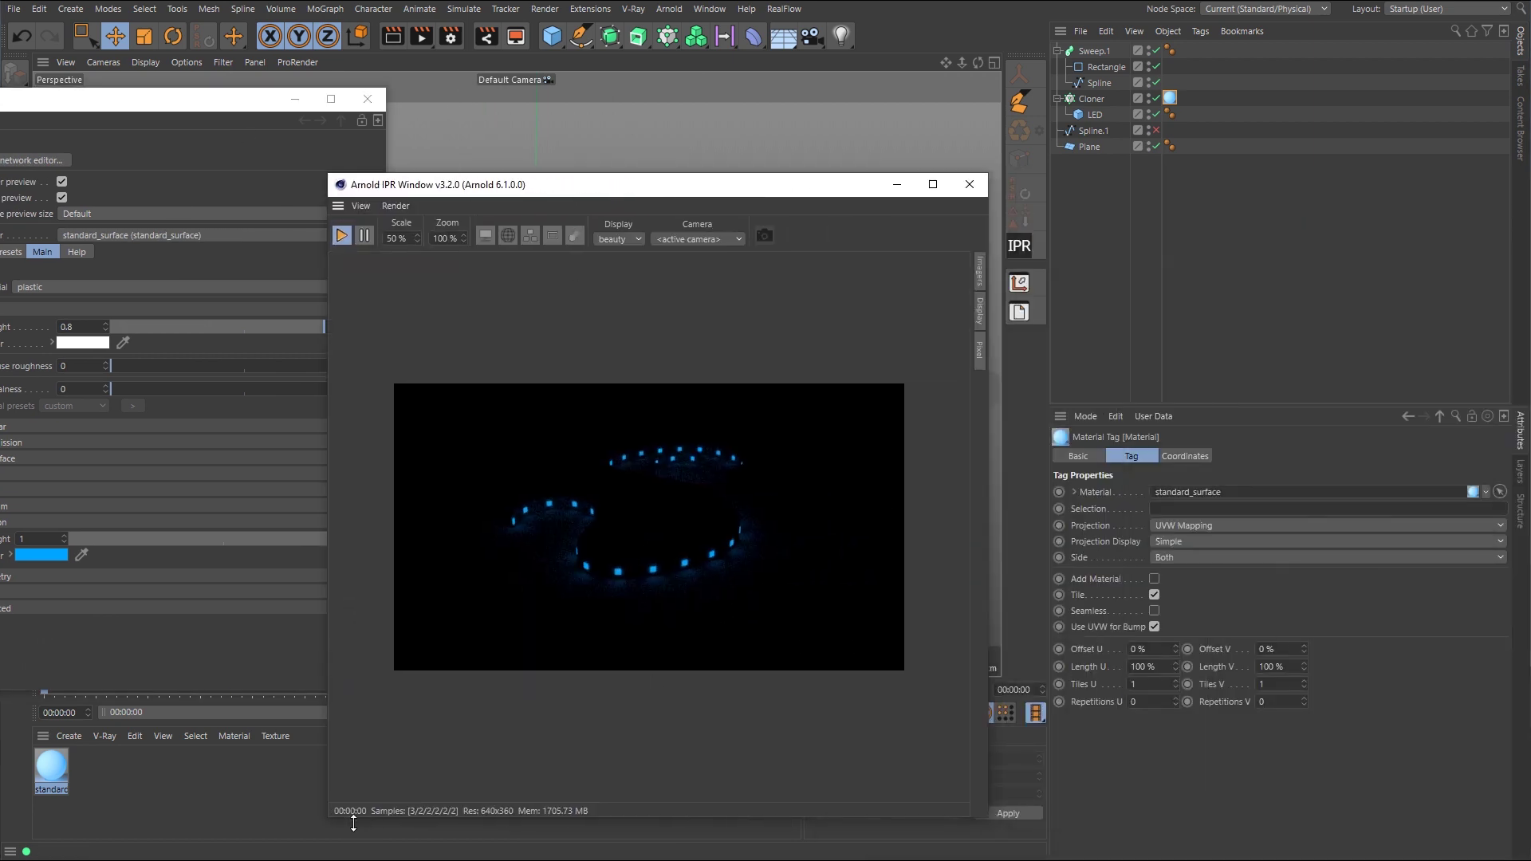
pyautogui.moveTo(329, 817); pyautogui.dragTo(417, 578)
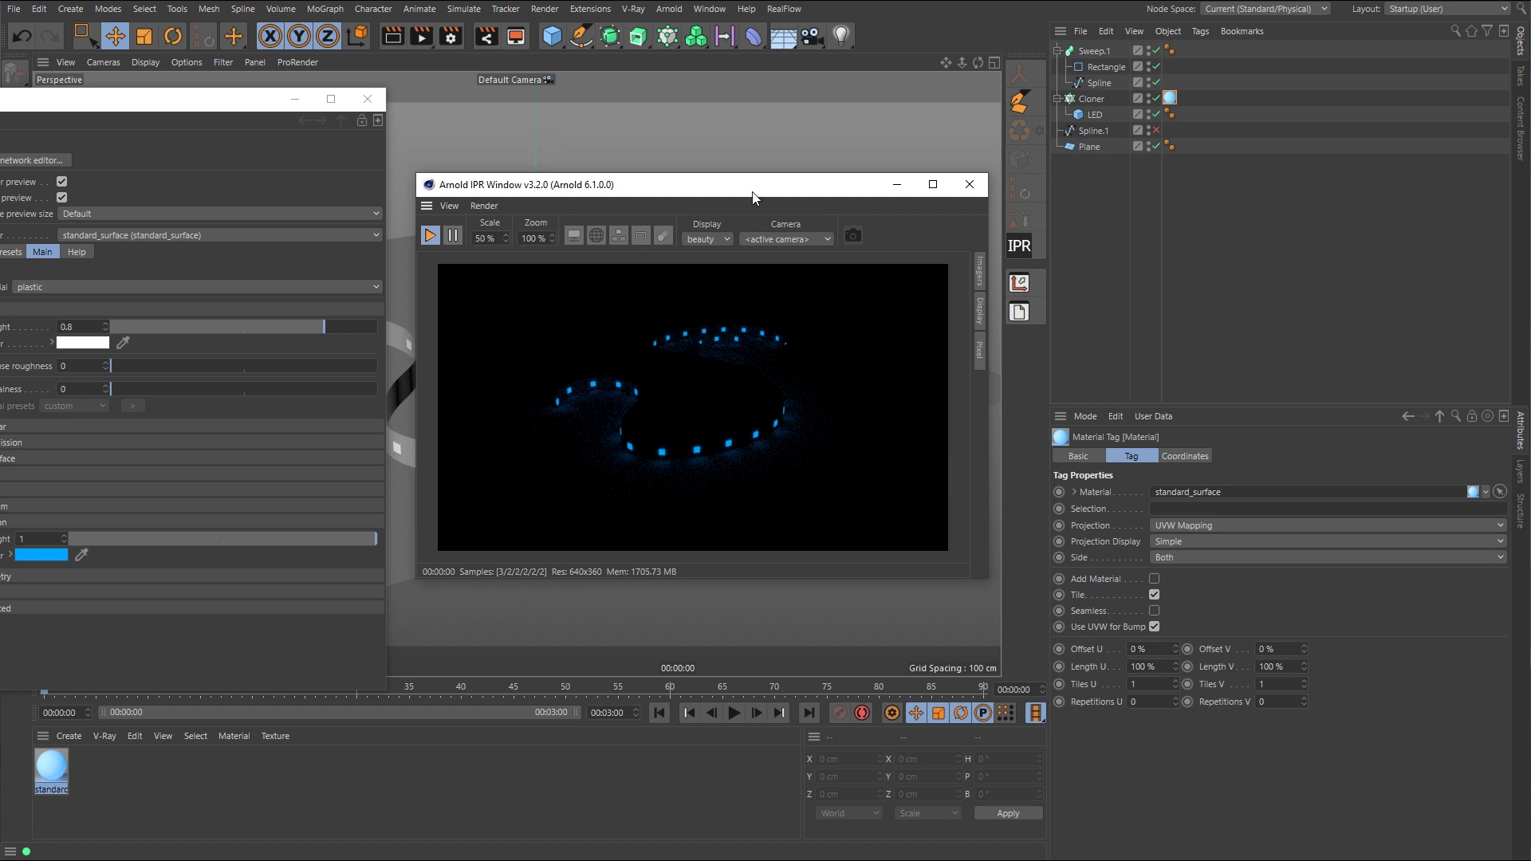
pyautogui.moveTo(753, 193); pyautogui.dragTo(748, 316)
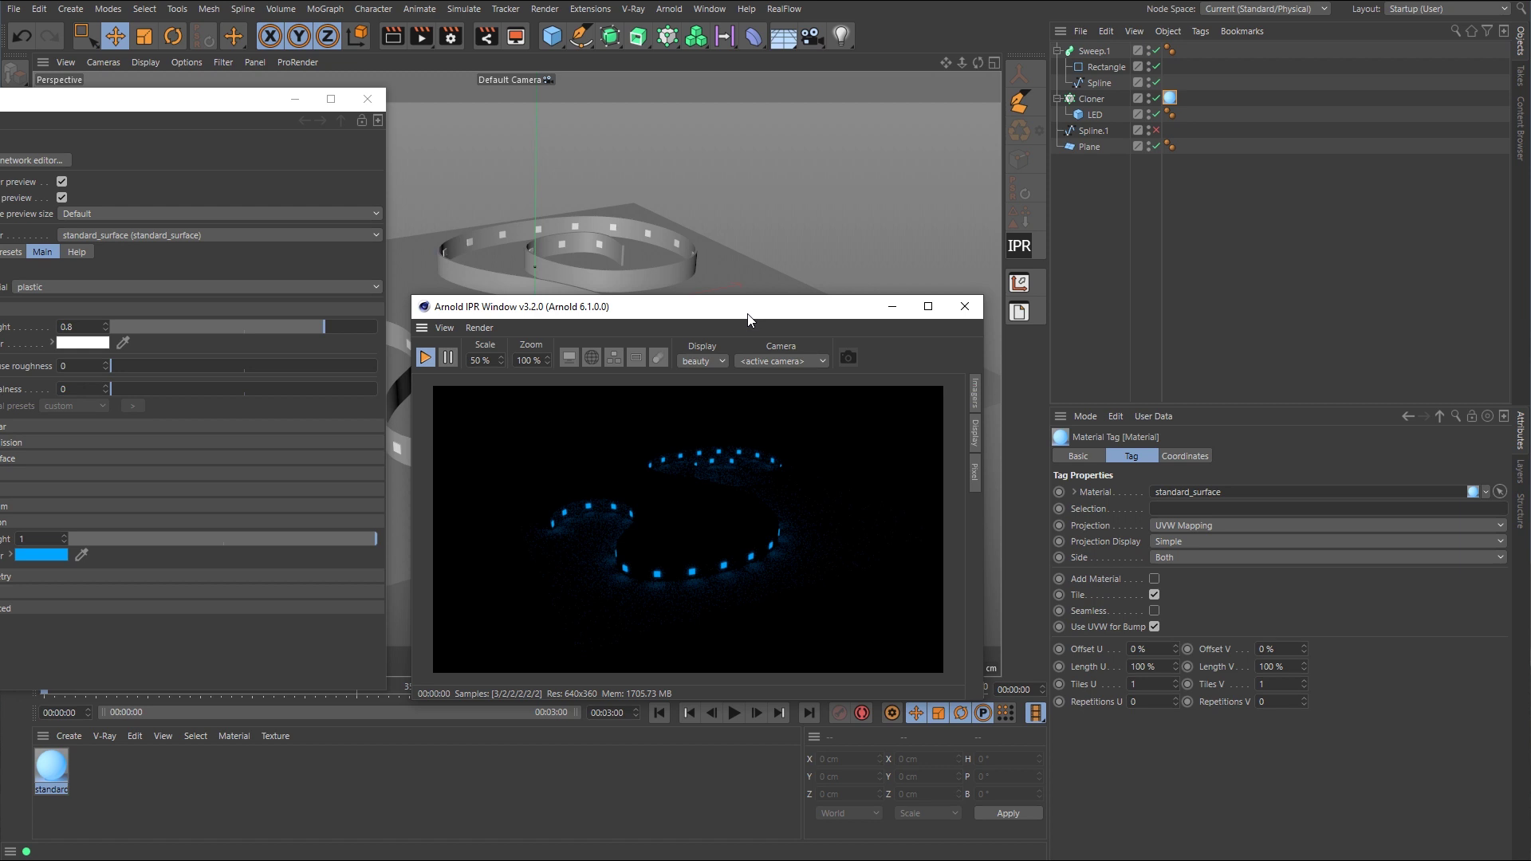
# - Raise the material's emission weight through 2, 5 and 25 up to 50
pyautogui.moveTo(142, 103); pyautogui.dragTo(298, 41)
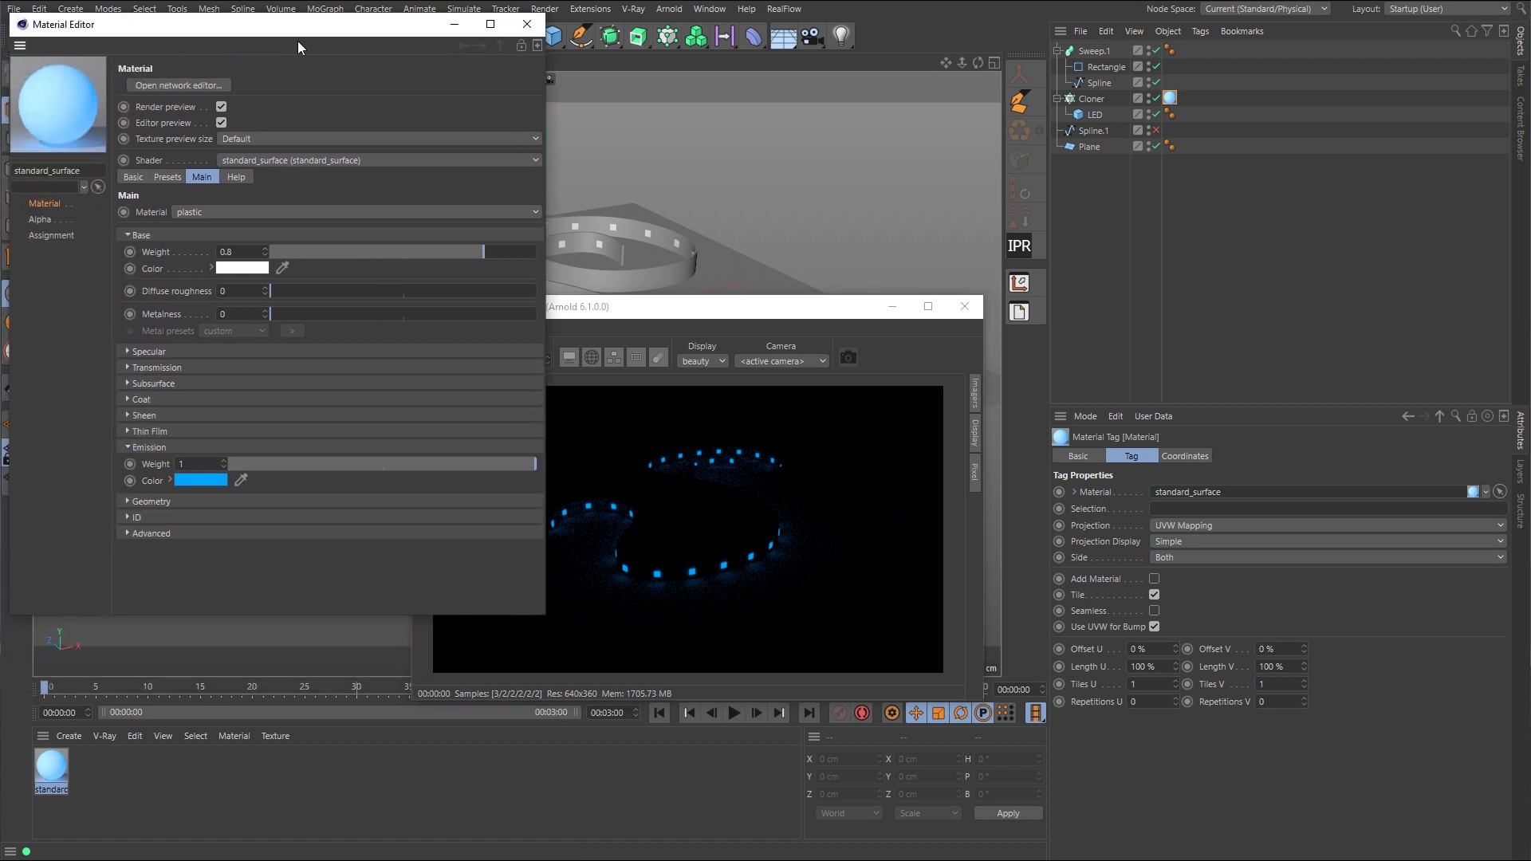
pyautogui.click(183, 465)
pyautogui.write('2')
pyautogui.press('Return')
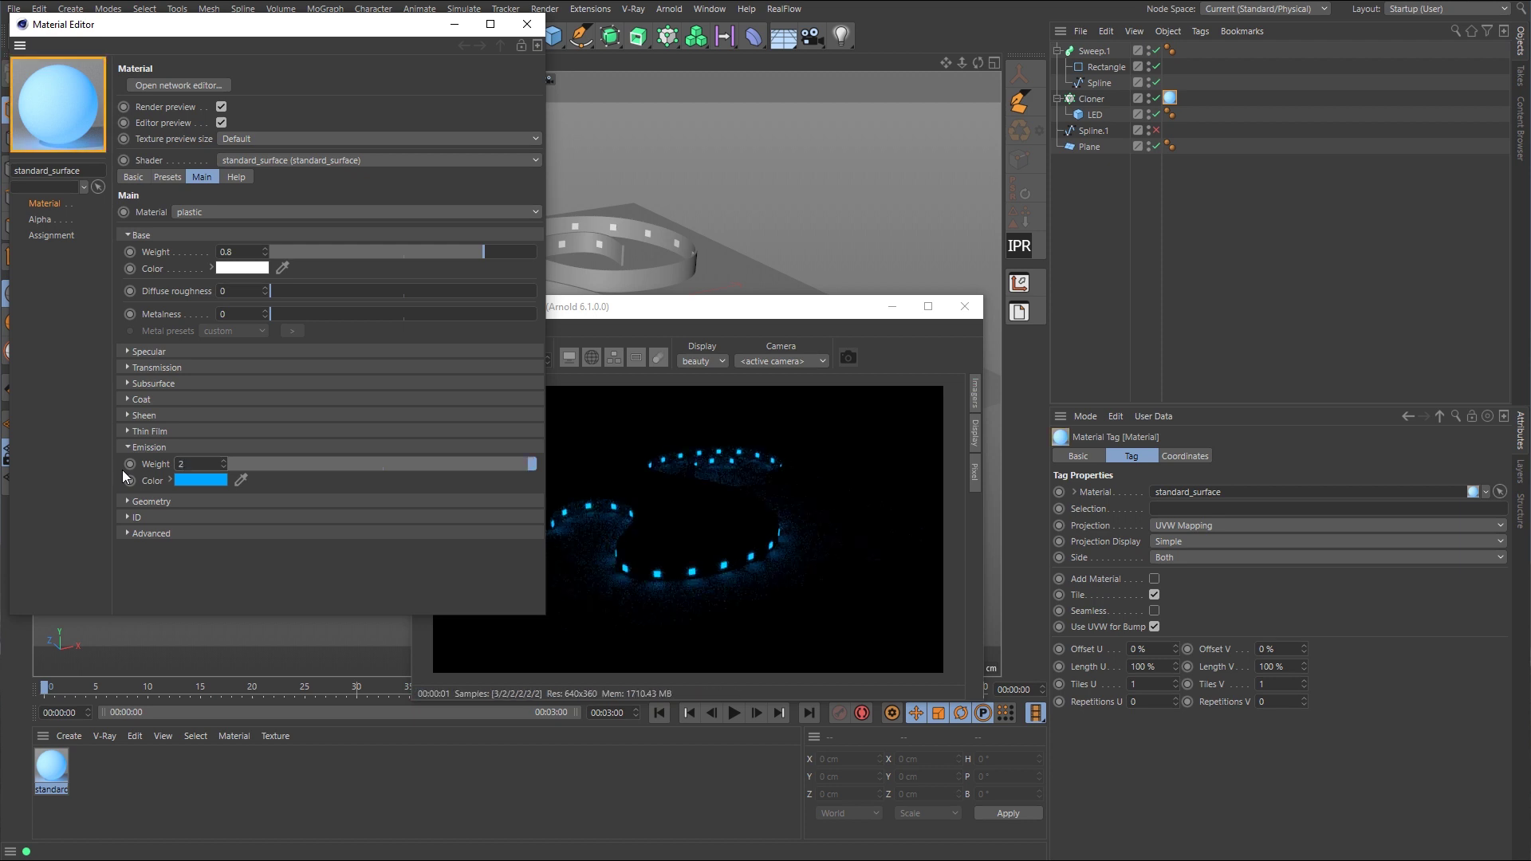
pyautogui.moveTo(790, 308); pyautogui.dragTo(1124, 371)
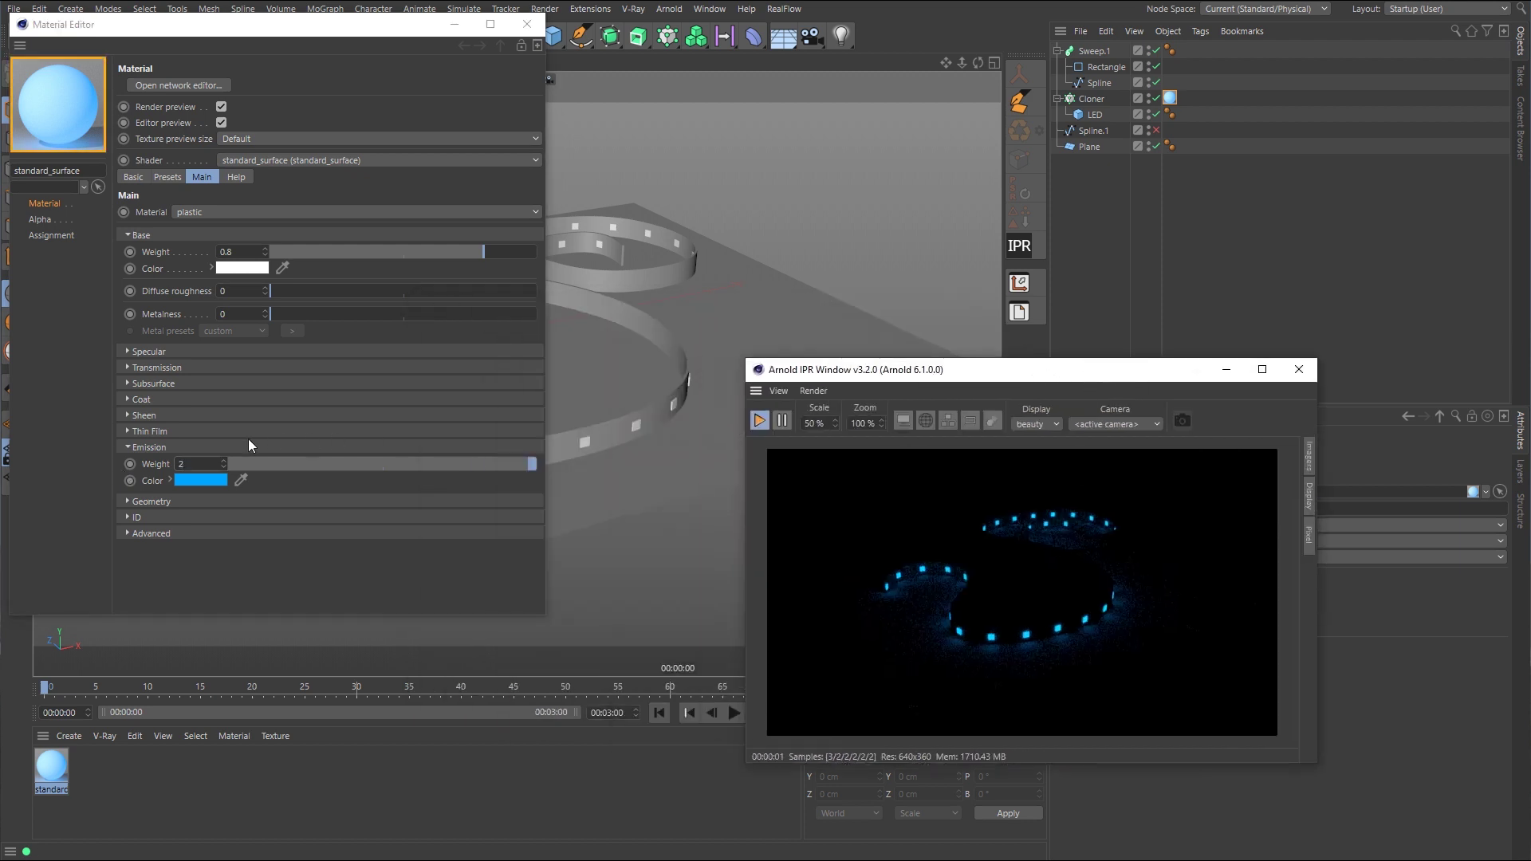
pyautogui.click(185, 465)
pyautogui.write('5')
pyautogui.press('Return')
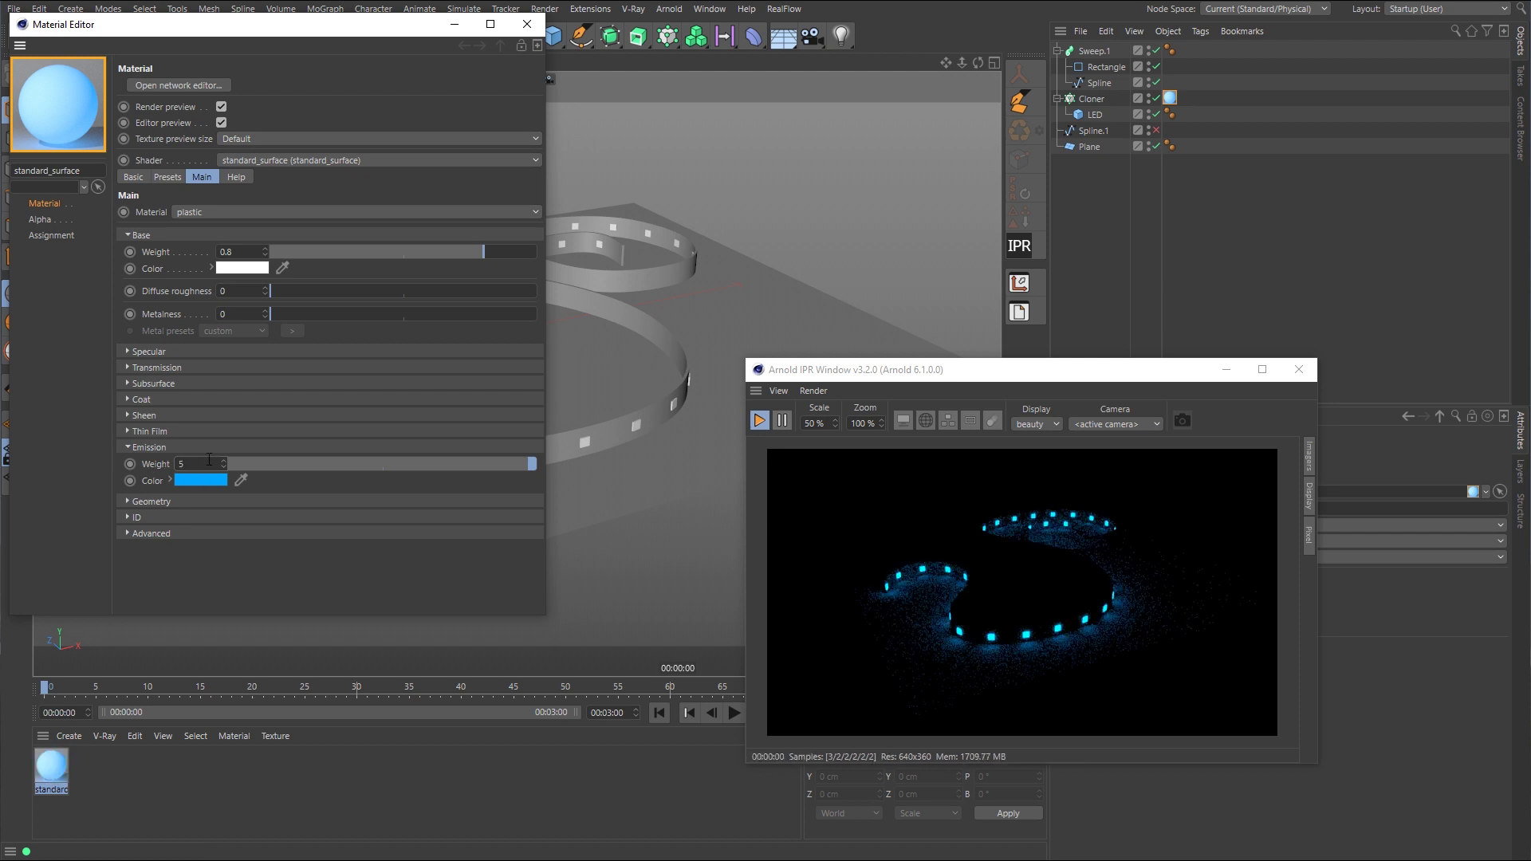
pyautogui.write('25')
pyautogui.press('Return')
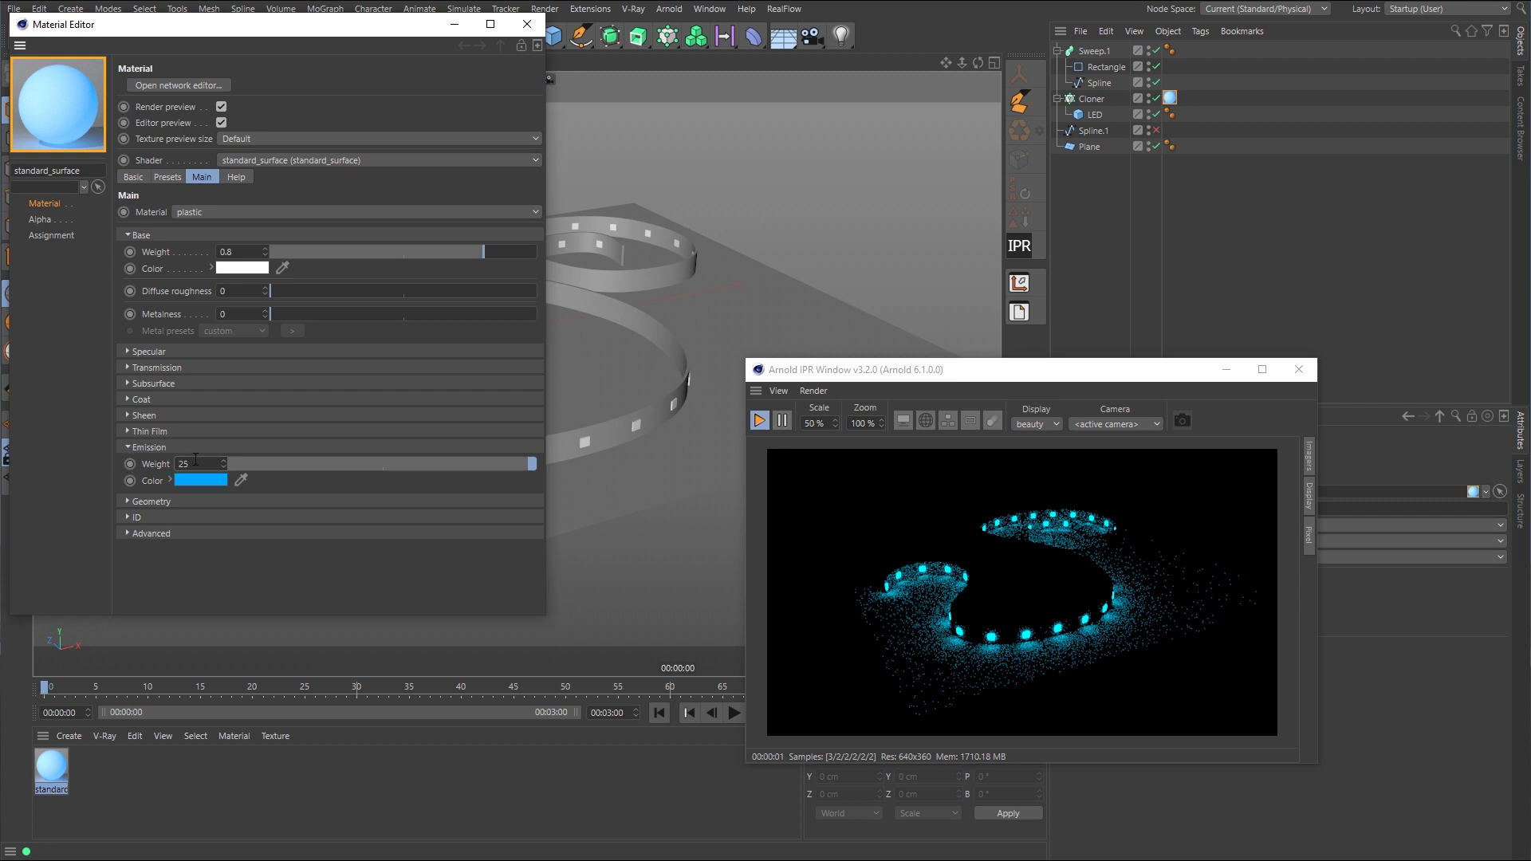
pyautogui.write('50')
pyautogui.press('Return')
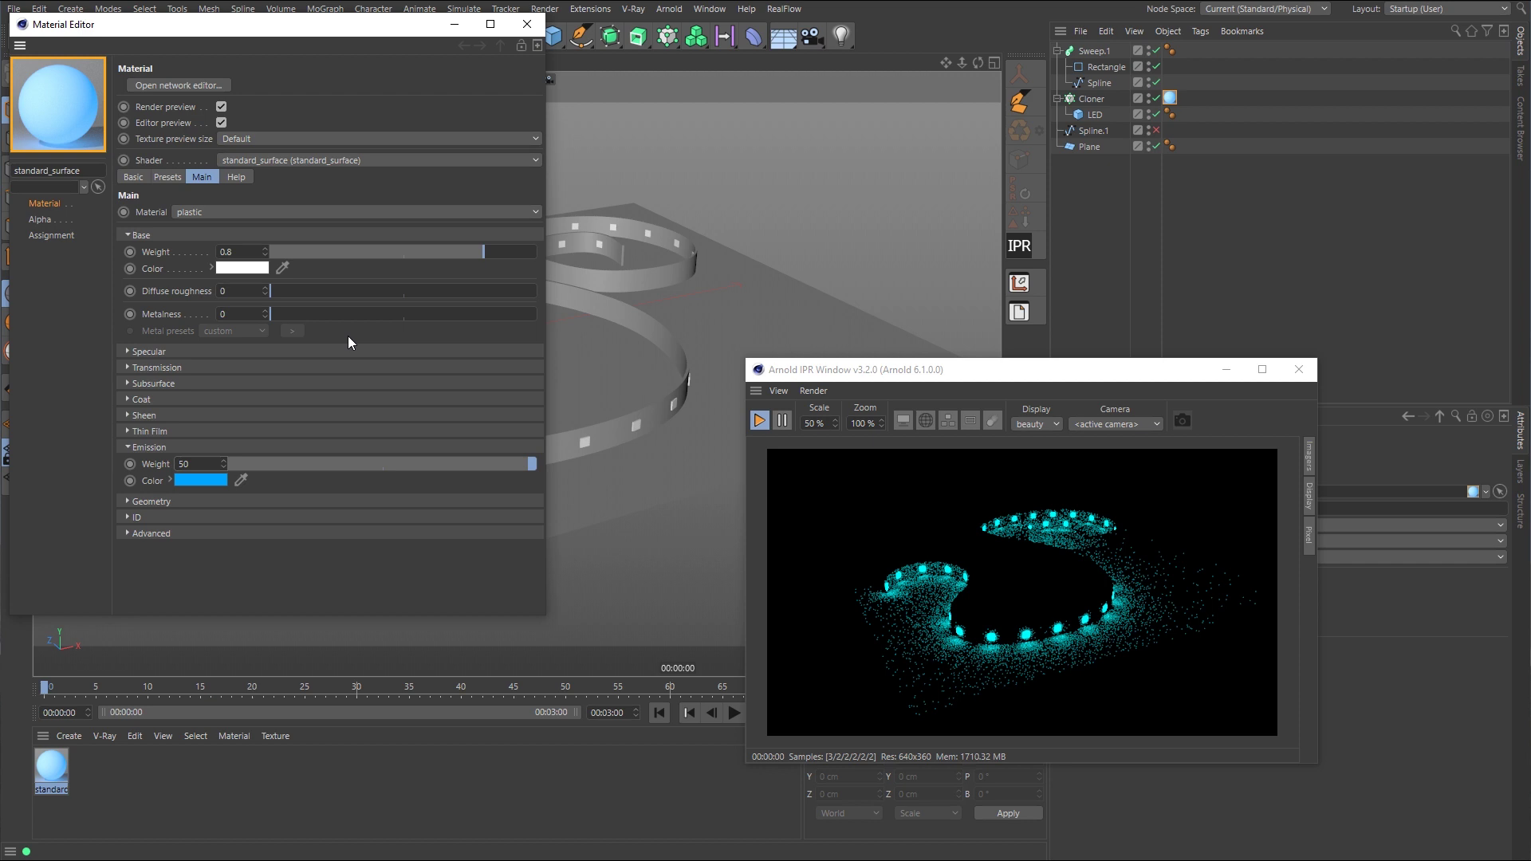
# - Close the Material Editor and delete the Cloner's material tag, leaving a black render
pyautogui.moveTo(327, 24); pyautogui.dragTo(422, 36)
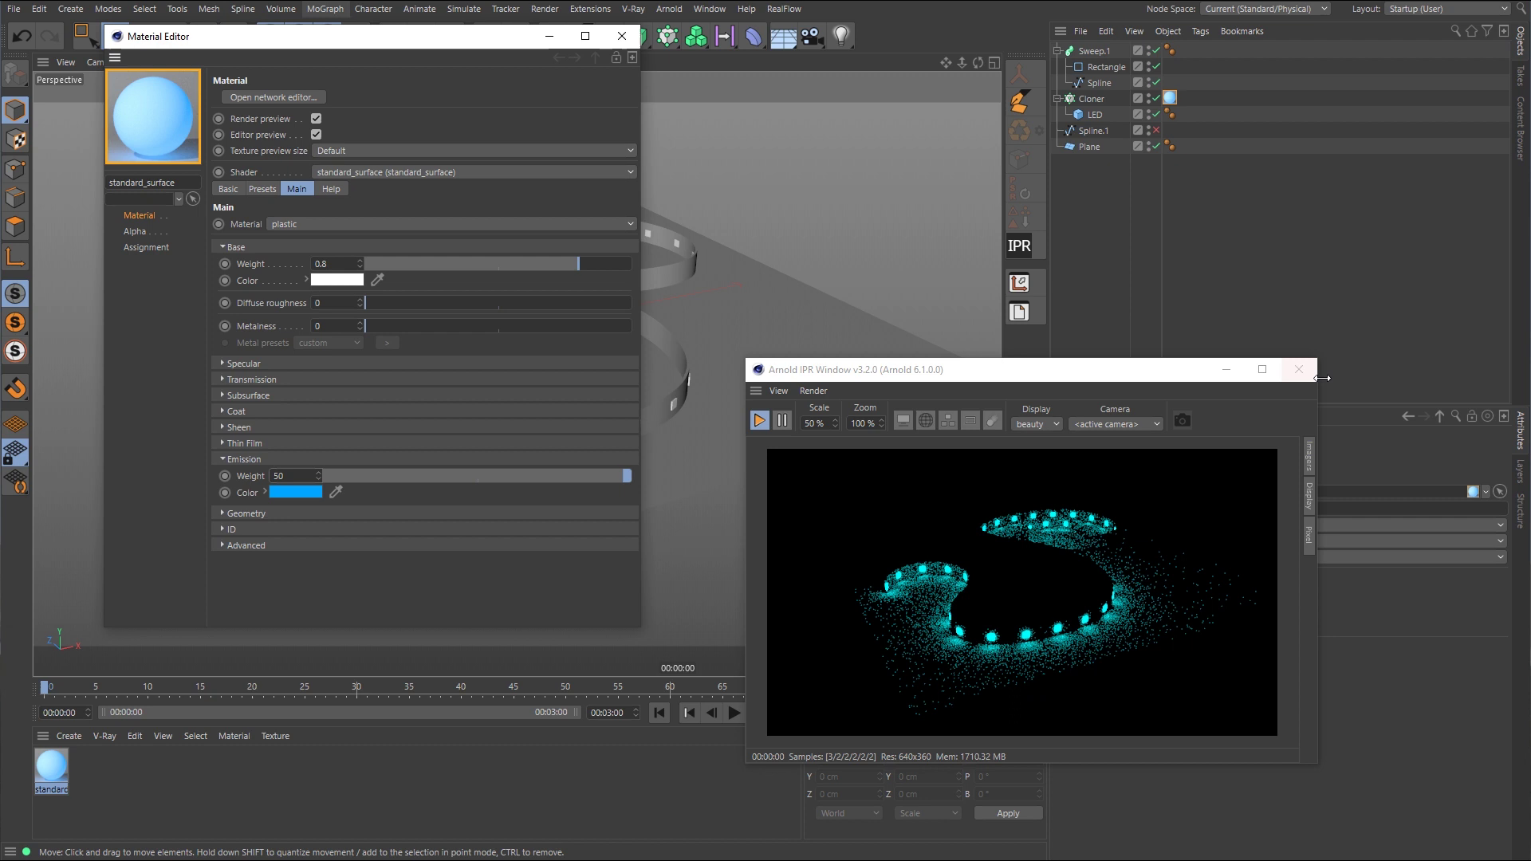
pyautogui.click(622, 35)
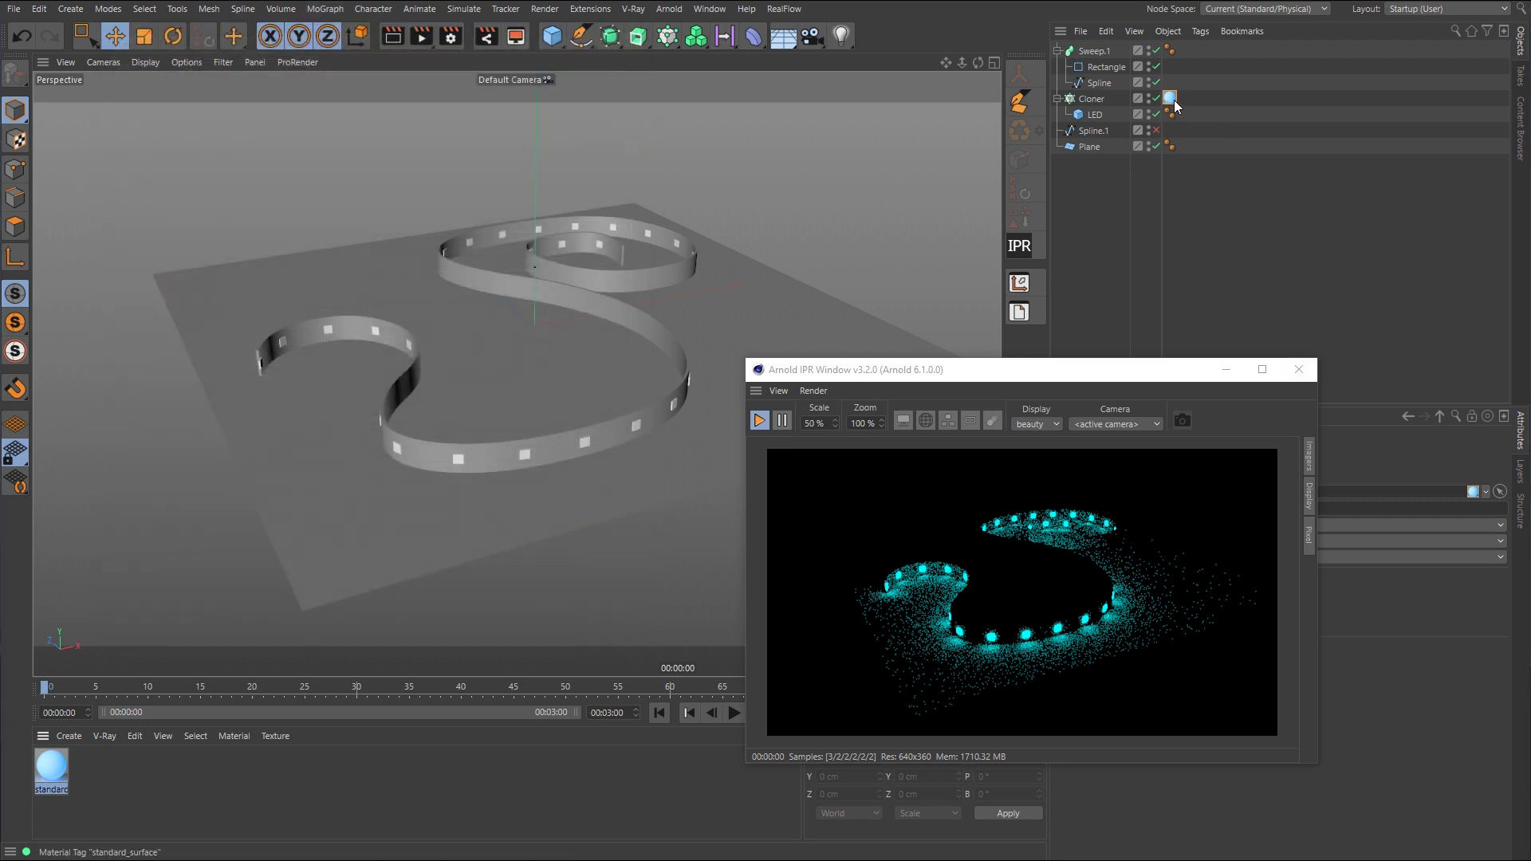
pyautogui.press('Delete')
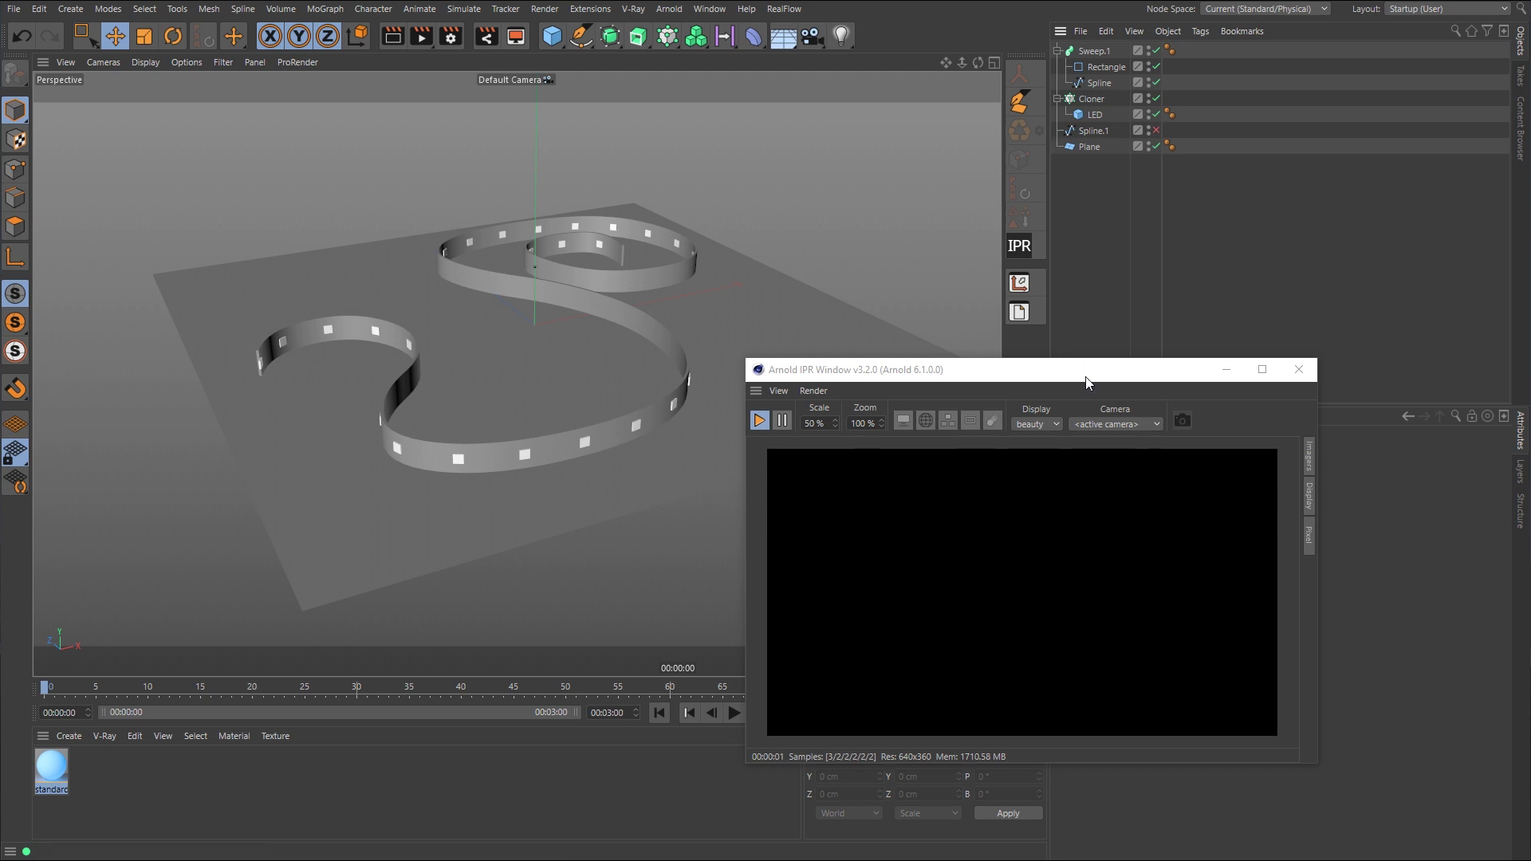
pyautogui.rightClick(1095, 99)
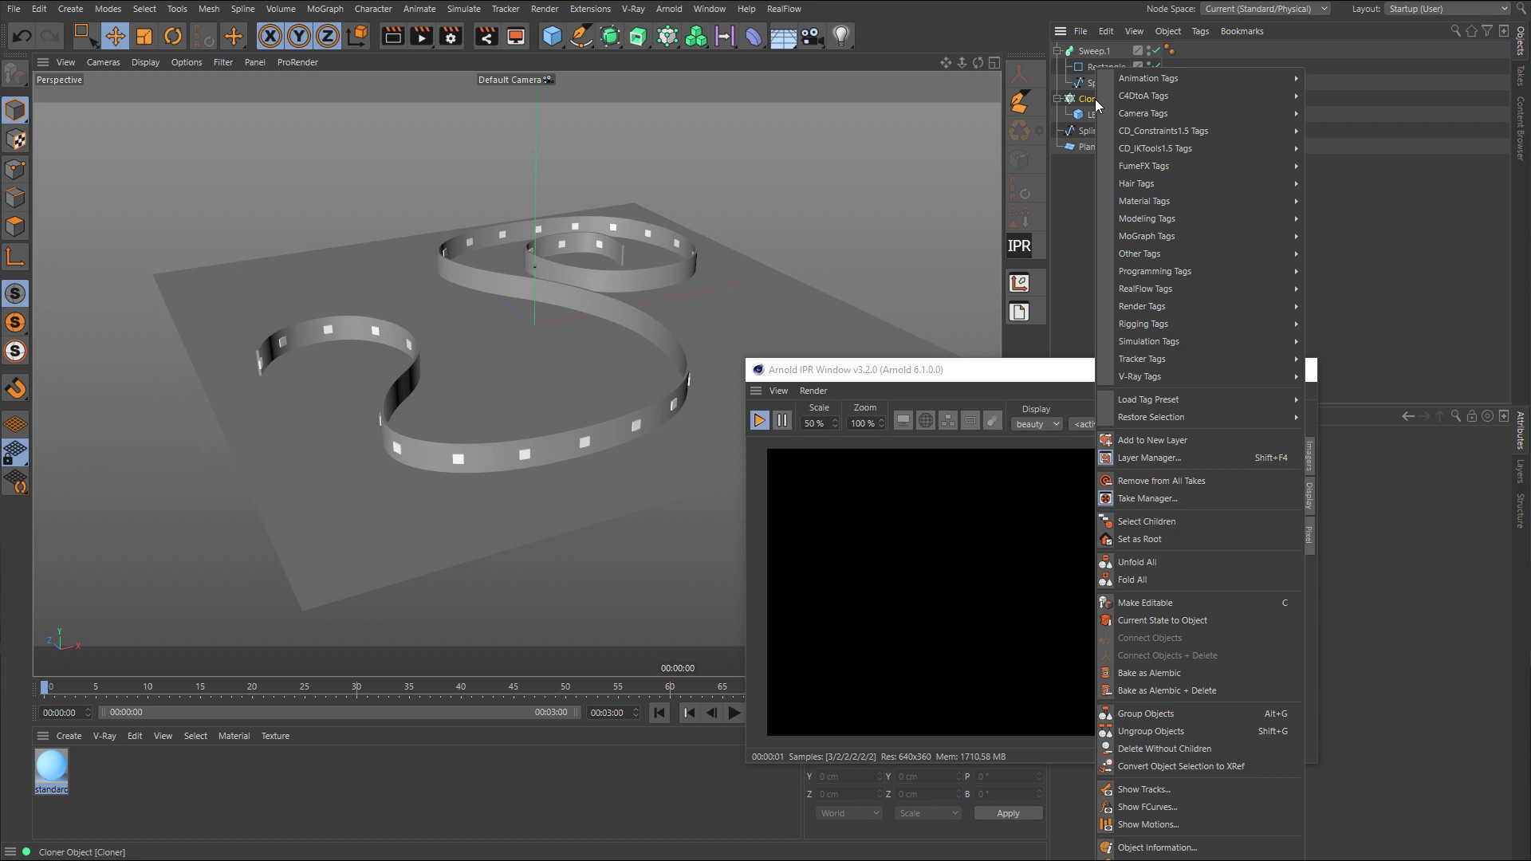
pyautogui.moveTo(1161, 95)
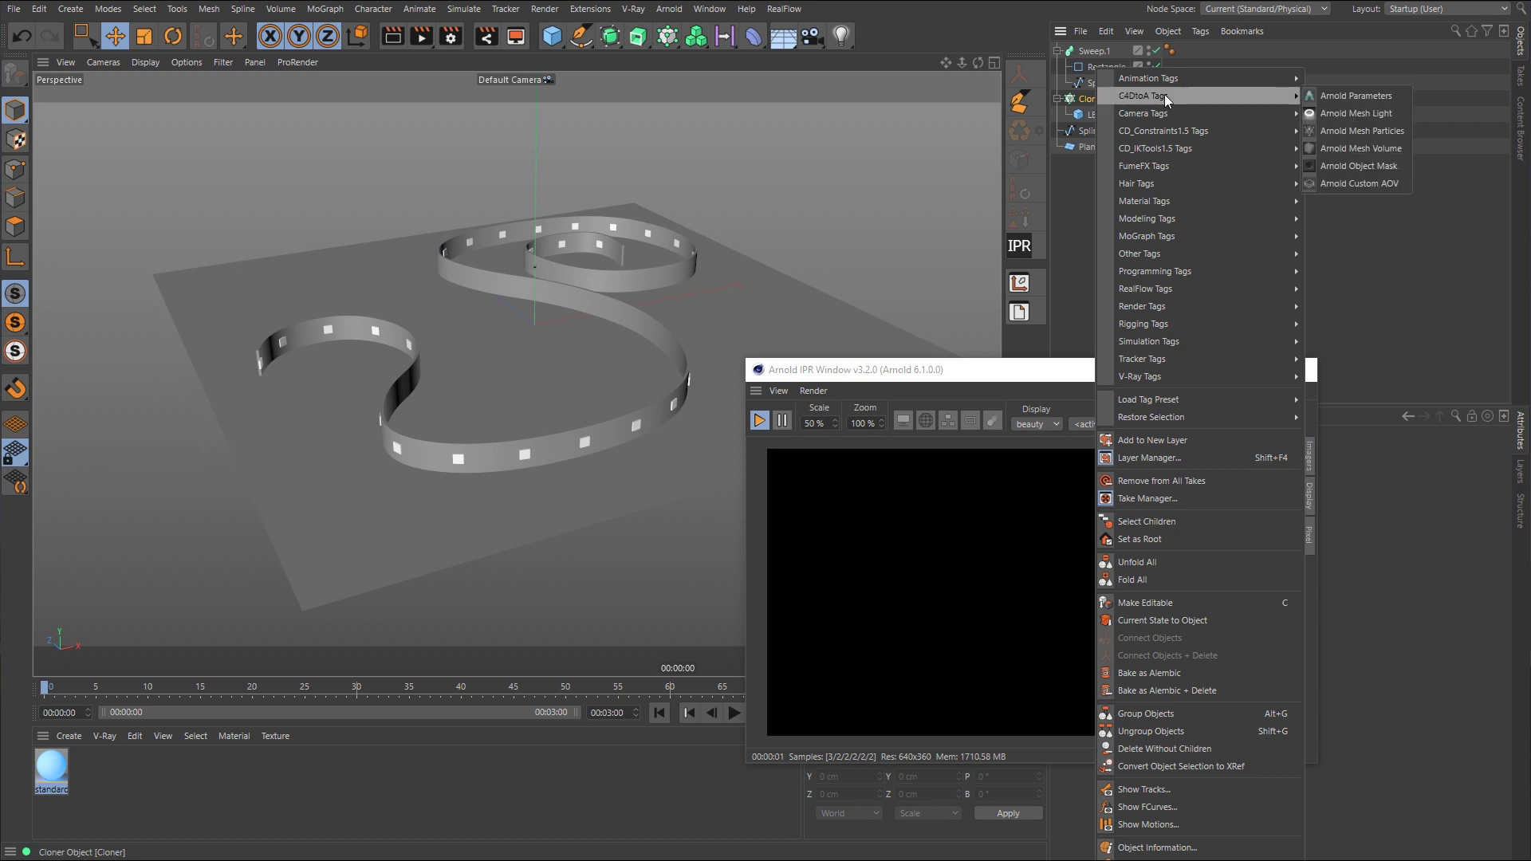
pyautogui.click(1367, 109)
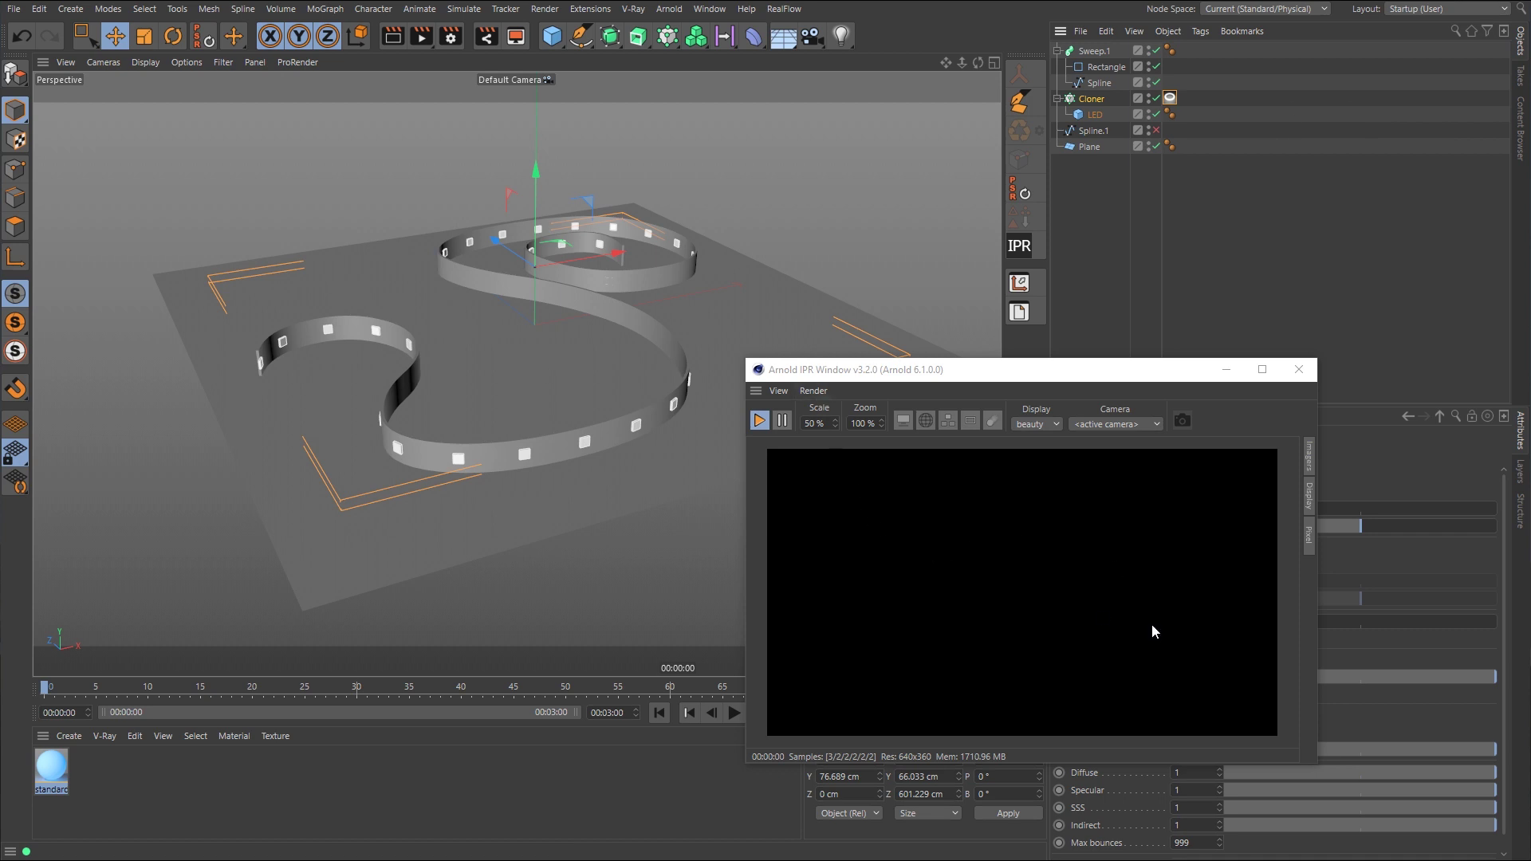
pyautogui.click(1180, 170)
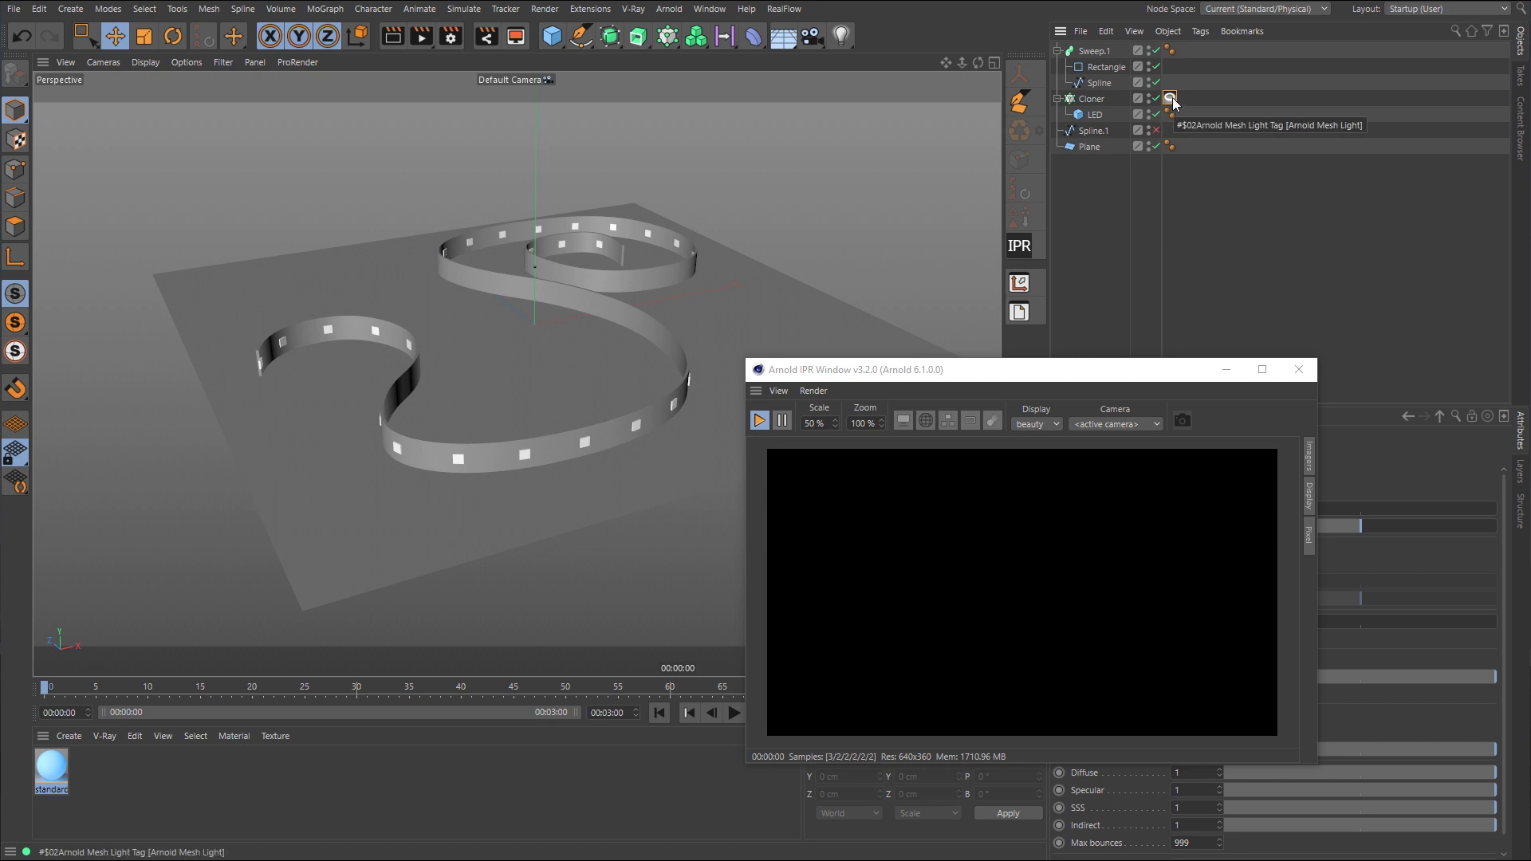
pyautogui.press('Delete')
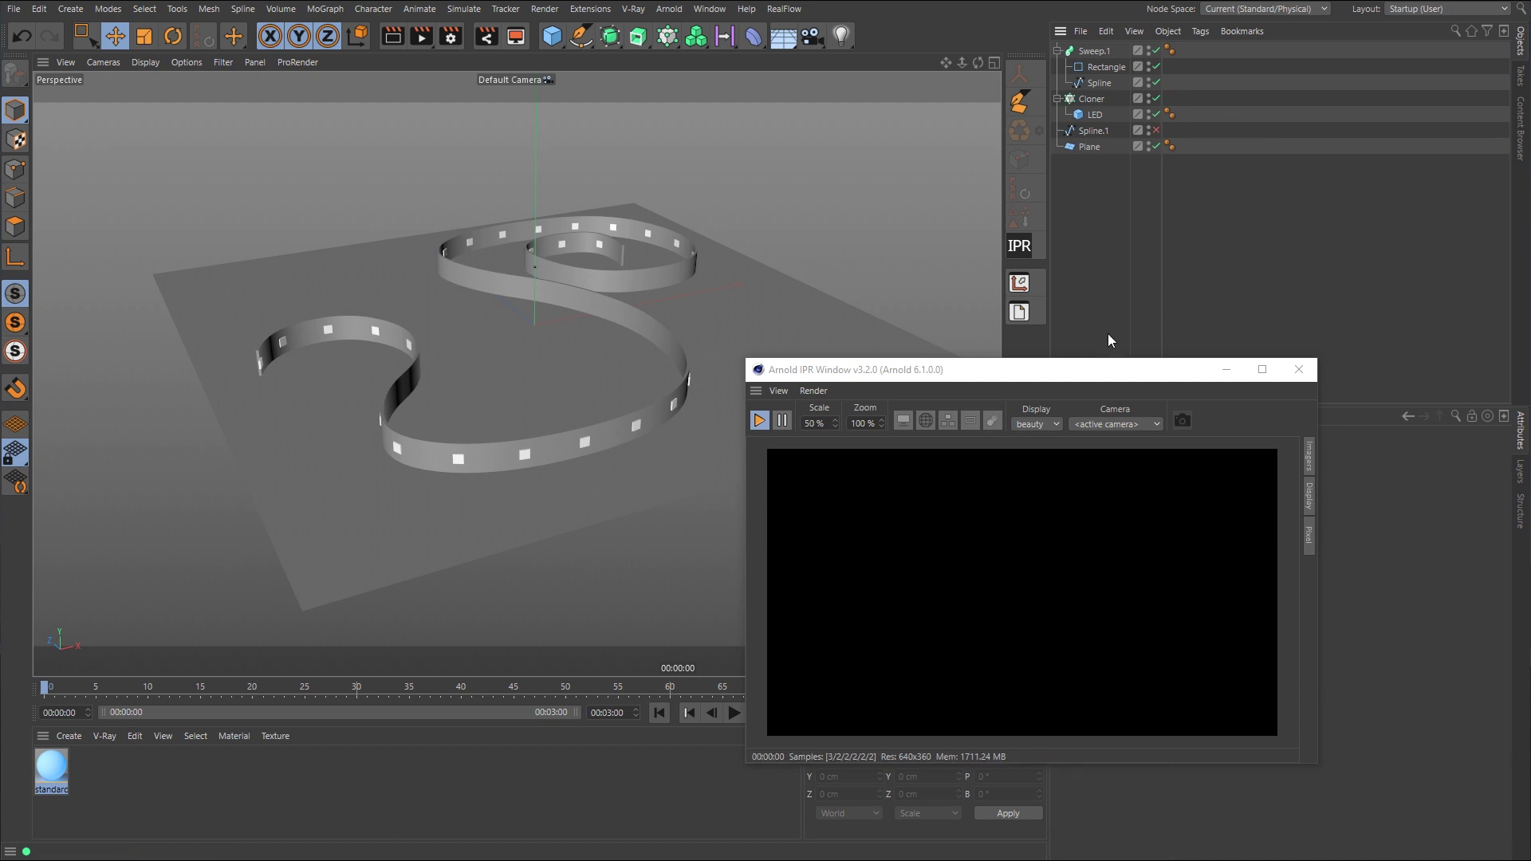
# - Add an Arnold Mesh Light tag to the LED cube and enable Light visible
pyautogui.moveTo(1114, 373); pyautogui.dragTo(725, 362)
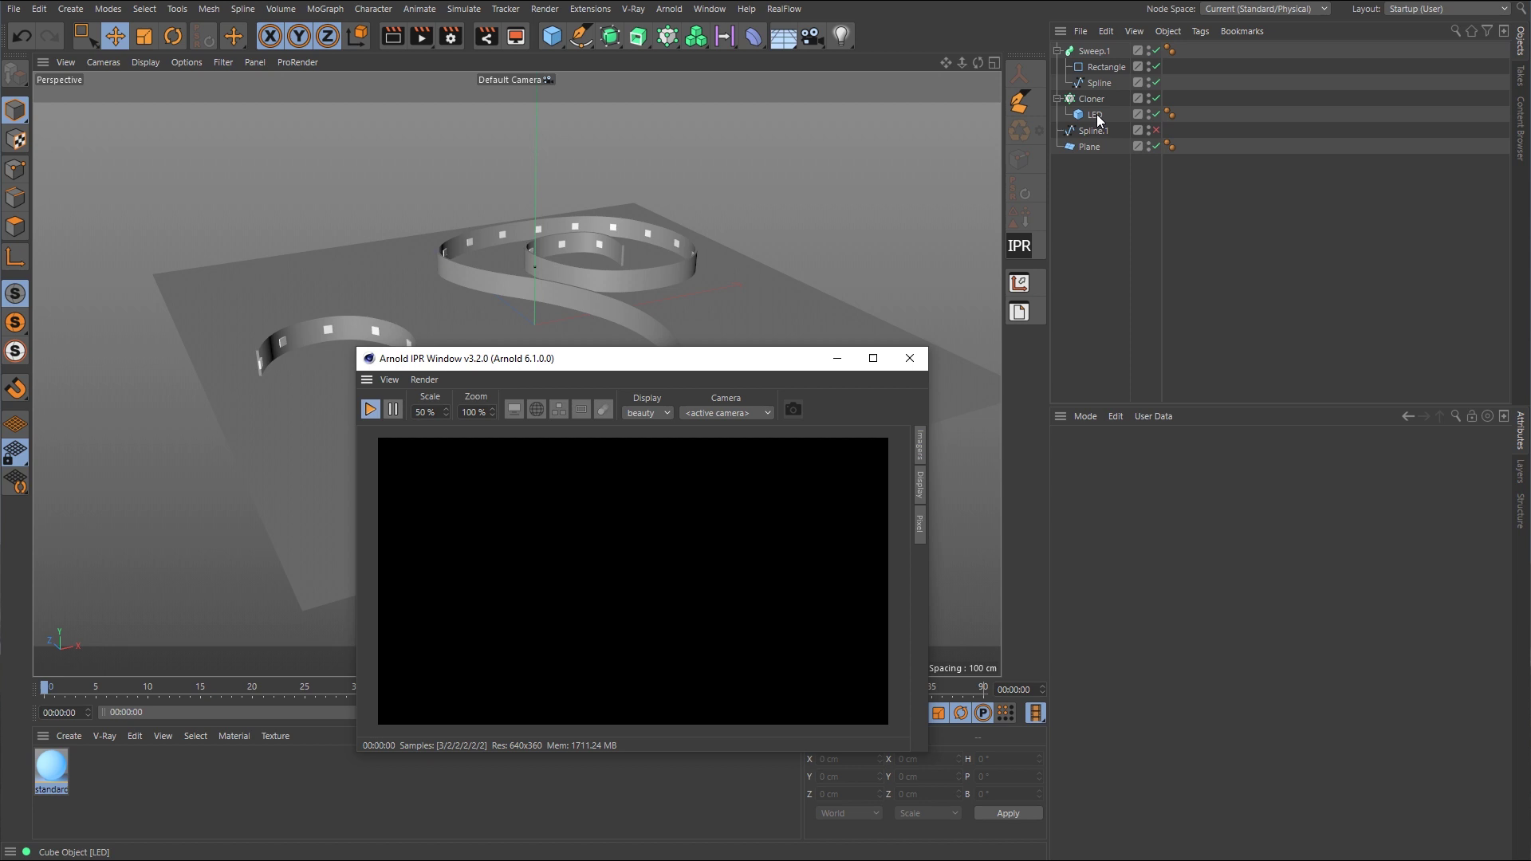
pyautogui.rightClick(1098, 114)
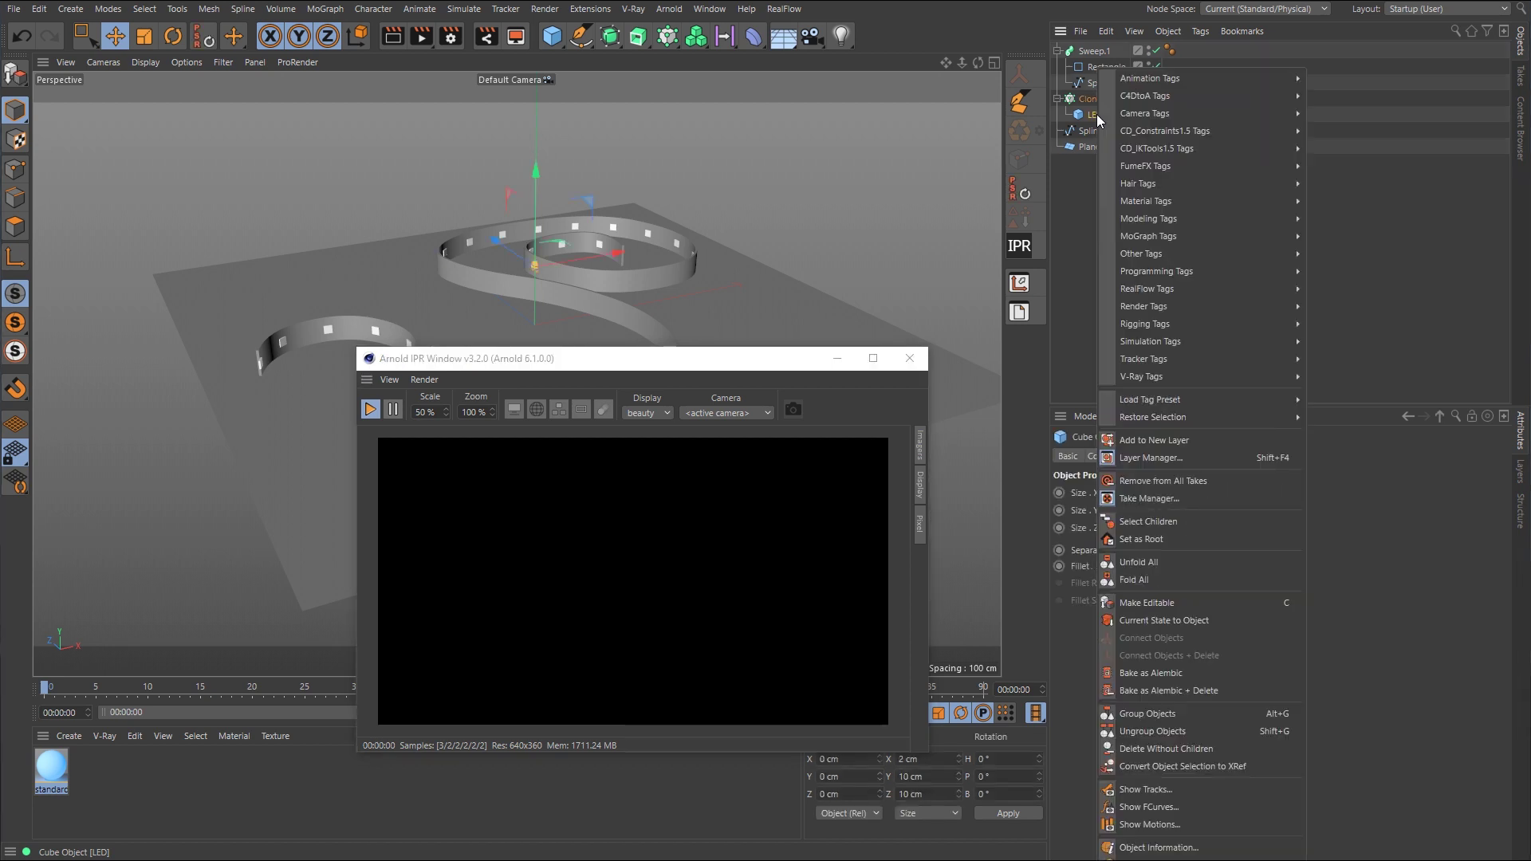
pyautogui.moveTo(1132, 94)
pyautogui.click(1356, 114)
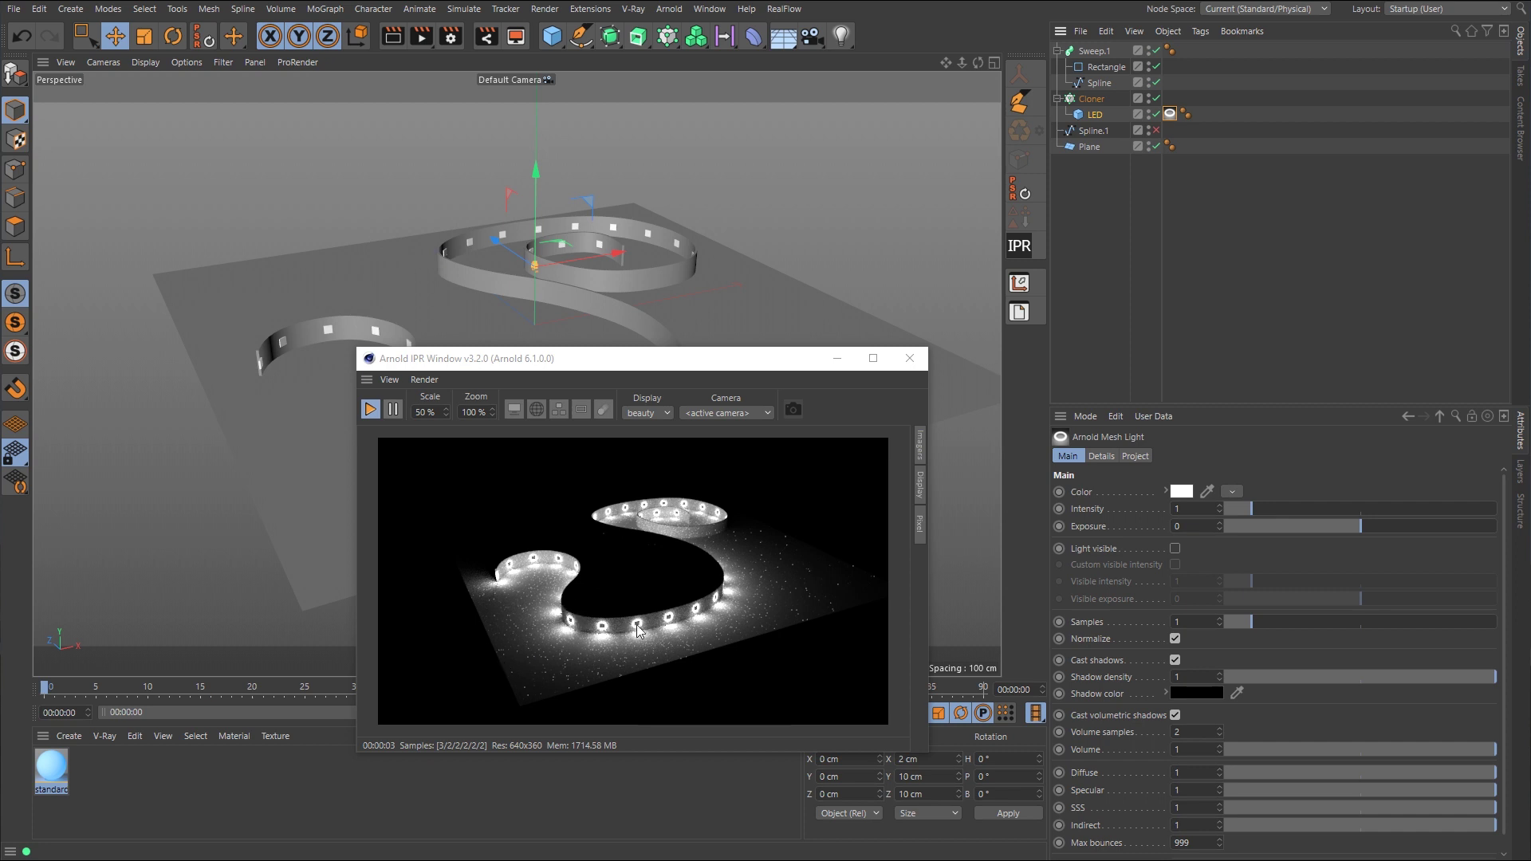
pyautogui.click(1176, 548)
pyautogui.click(966, 447)
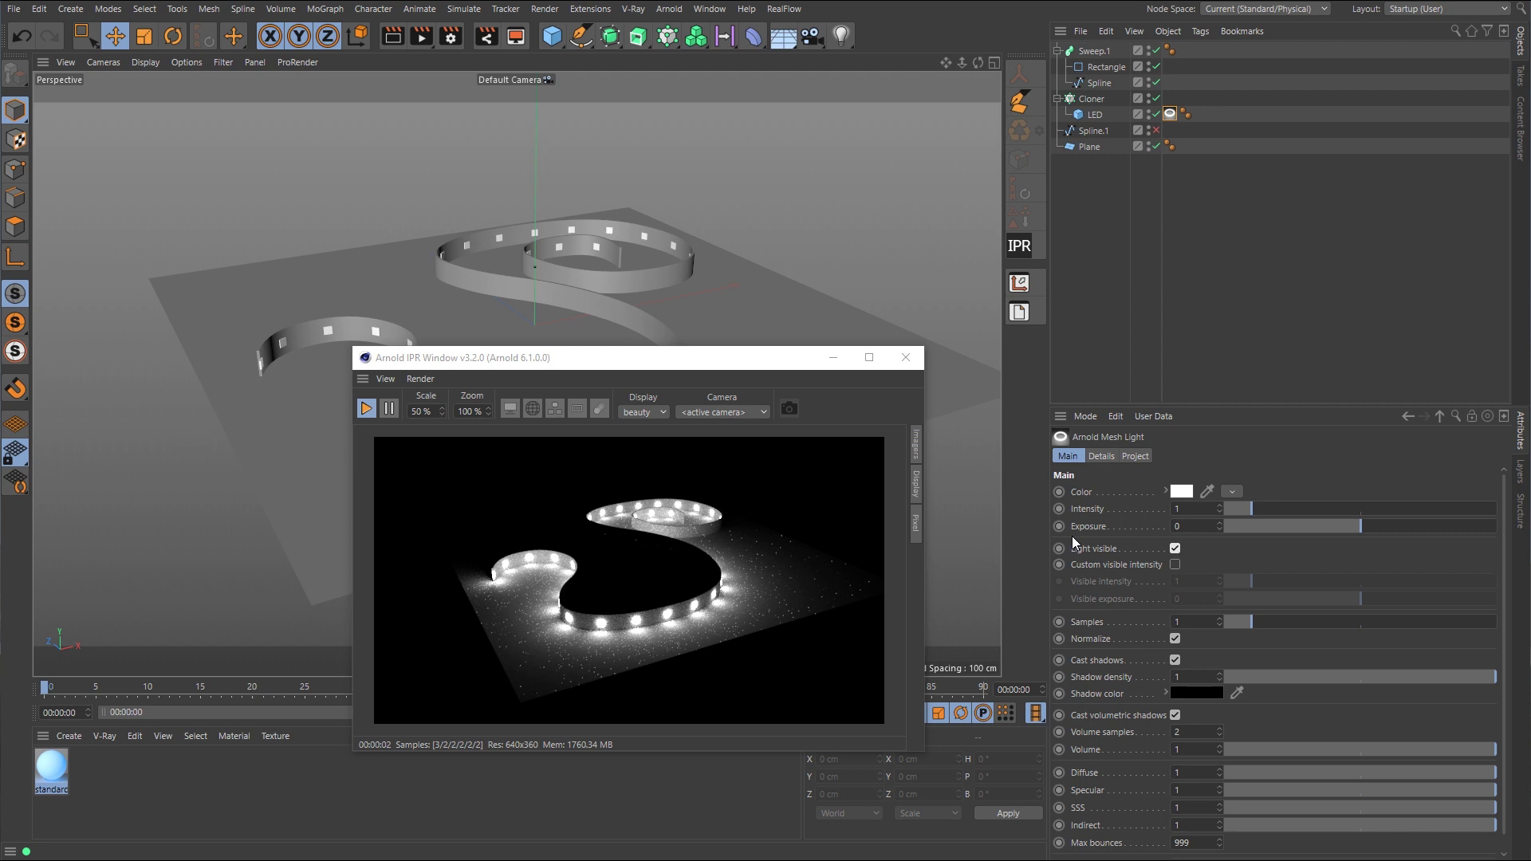
# - Set the mesh light colour to blue (H 214°, S 86%, V 89%) and refresh Light visible
pyautogui.click(1187, 493)
pyautogui.click(1237, 492)
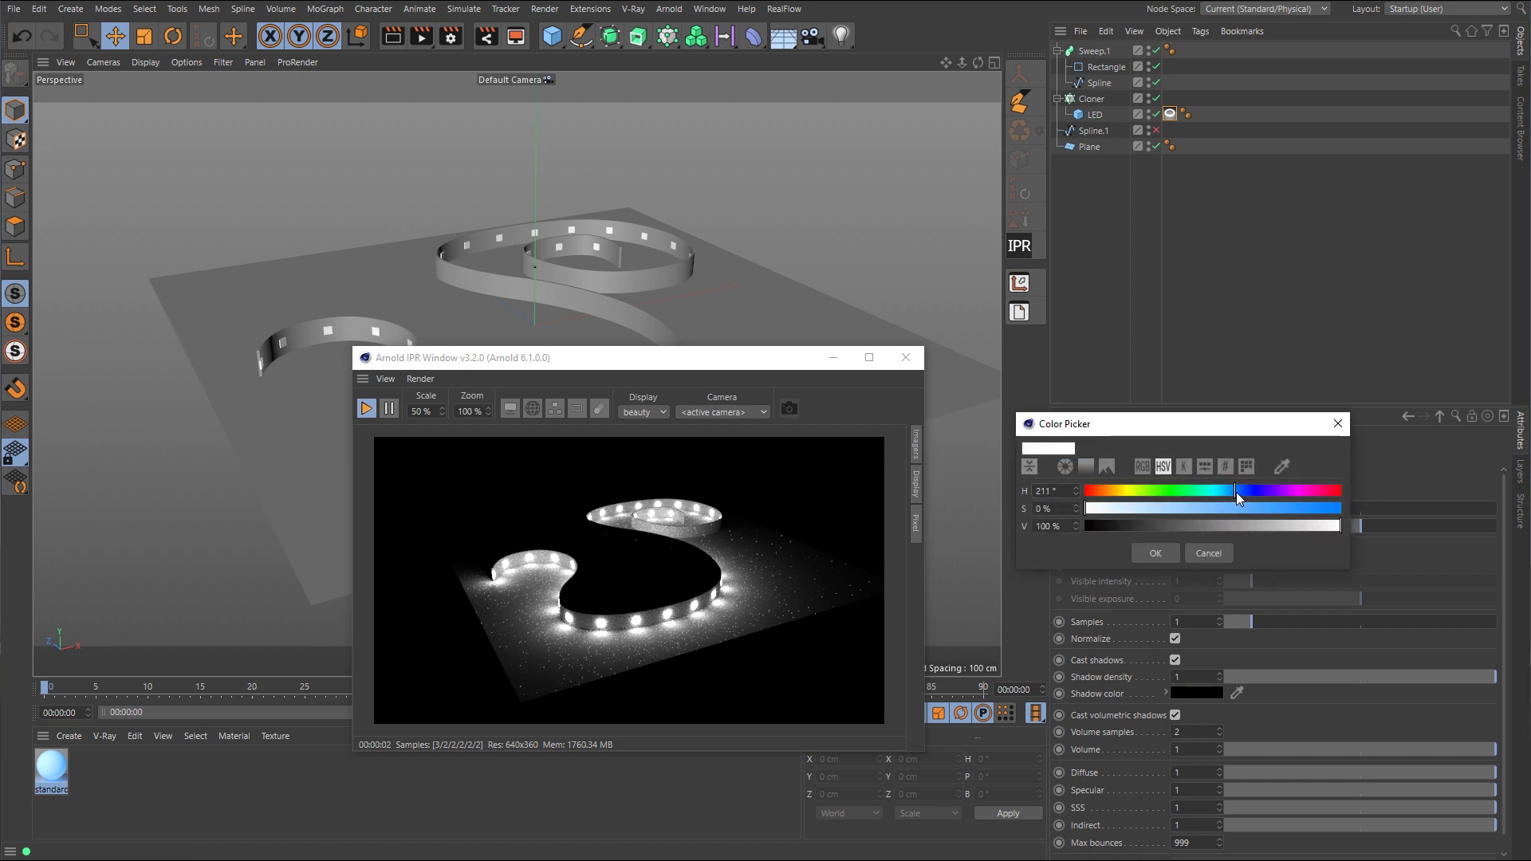
pyautogui.click(1338, 509)
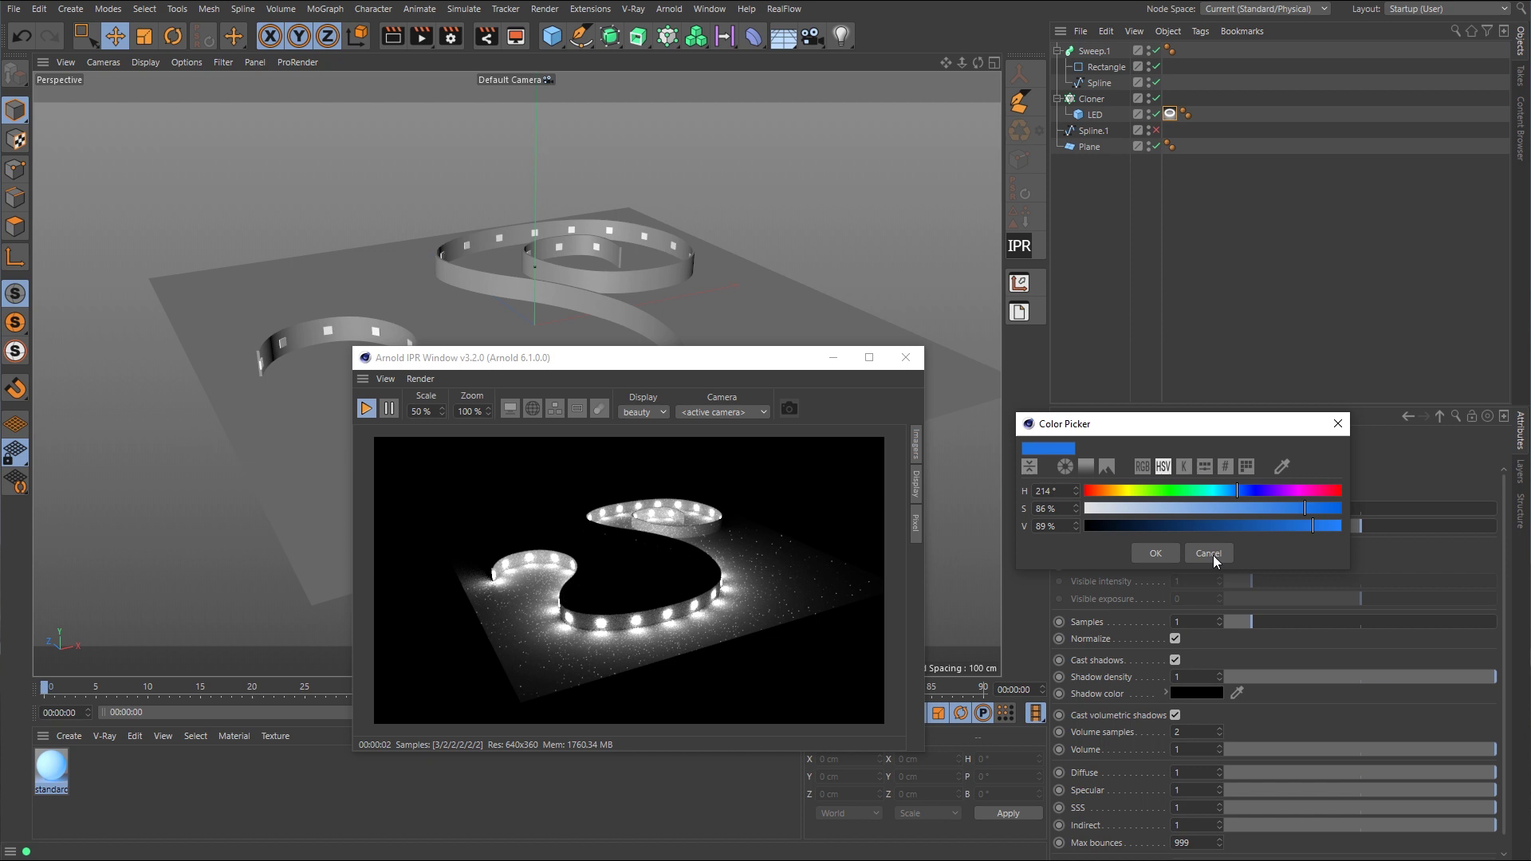
pyautogui.click(1156, 553)
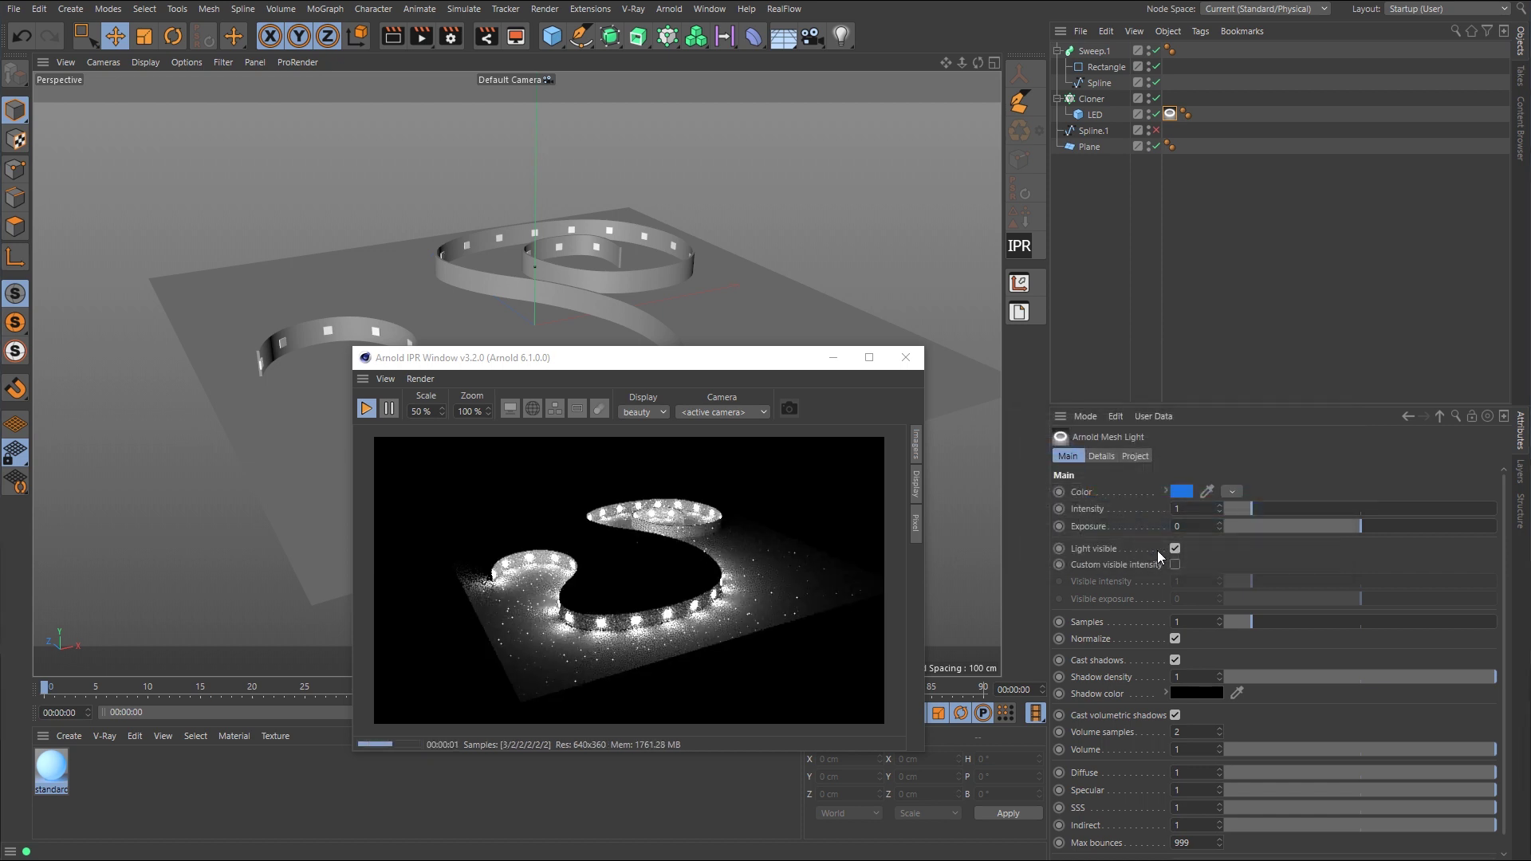
pyautogui.click(1176, 549)
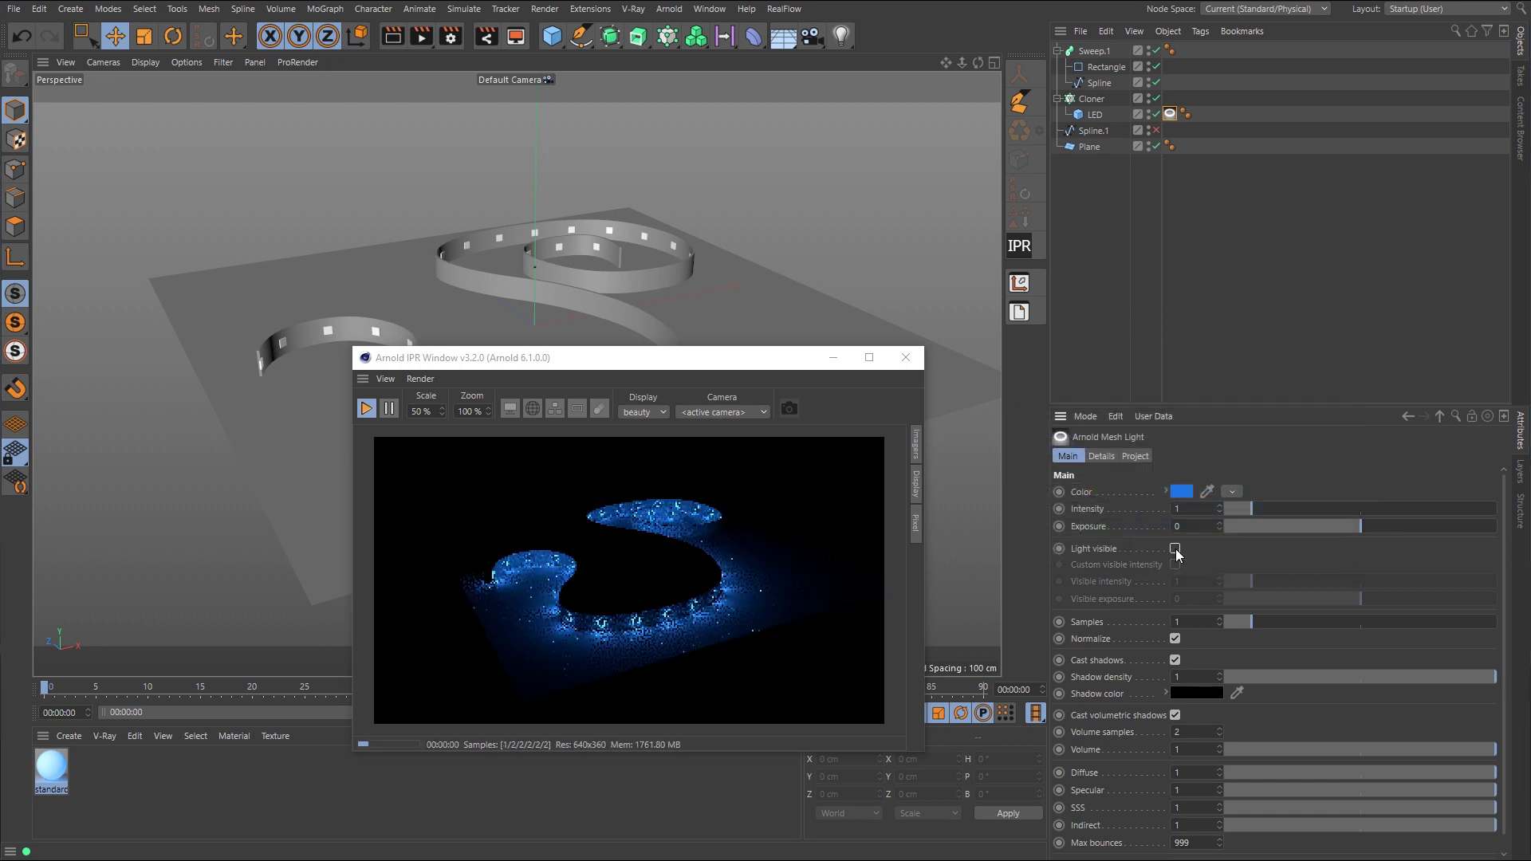
pyautogui.click(1176, 548)
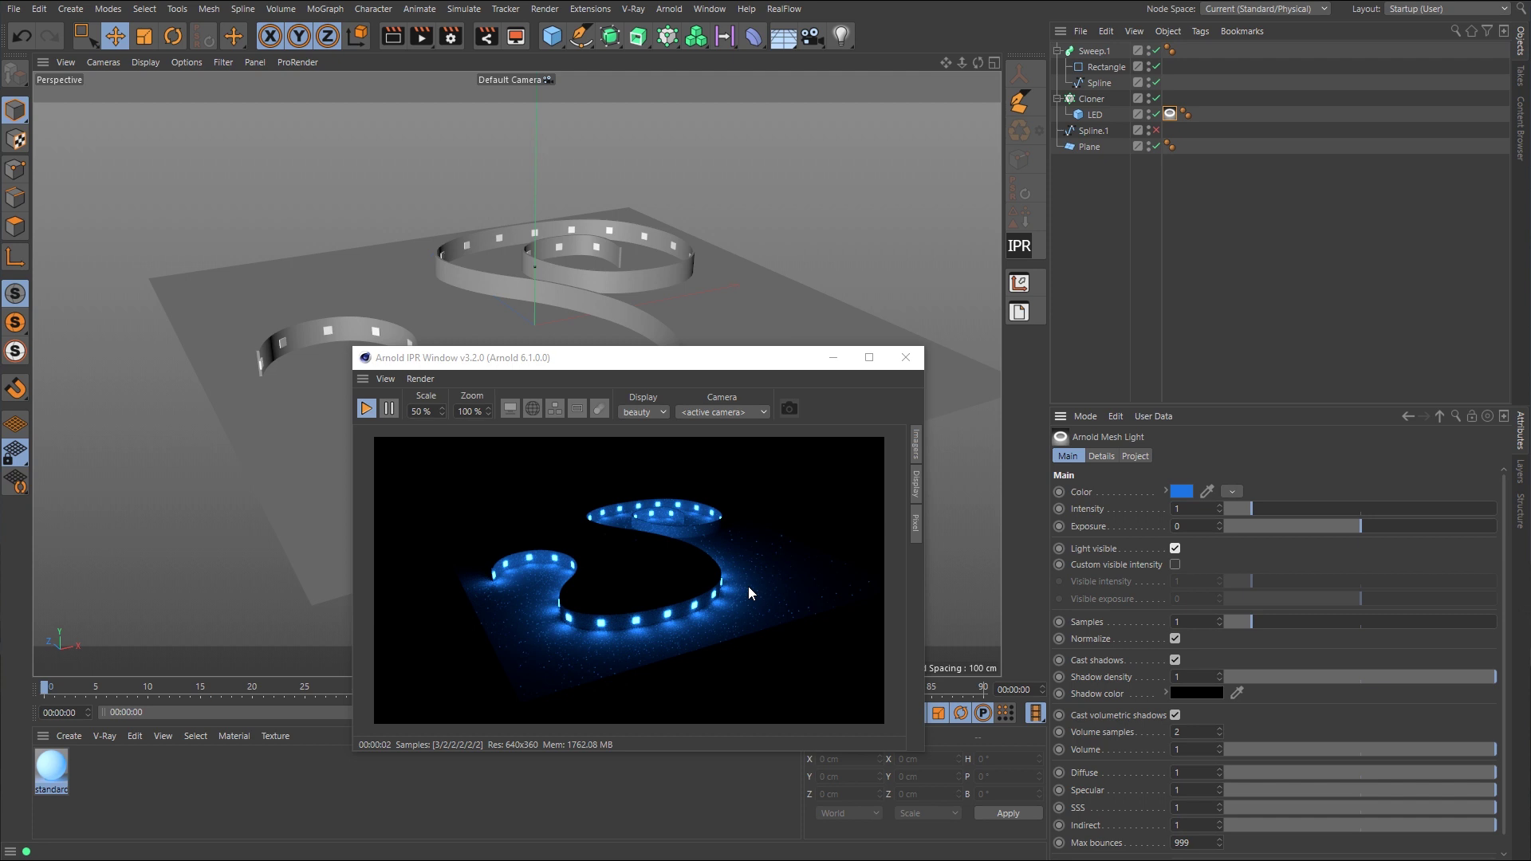
# - Switch the mesh light's Color source from constant to shader network
pyautogui.click(1233, 493)
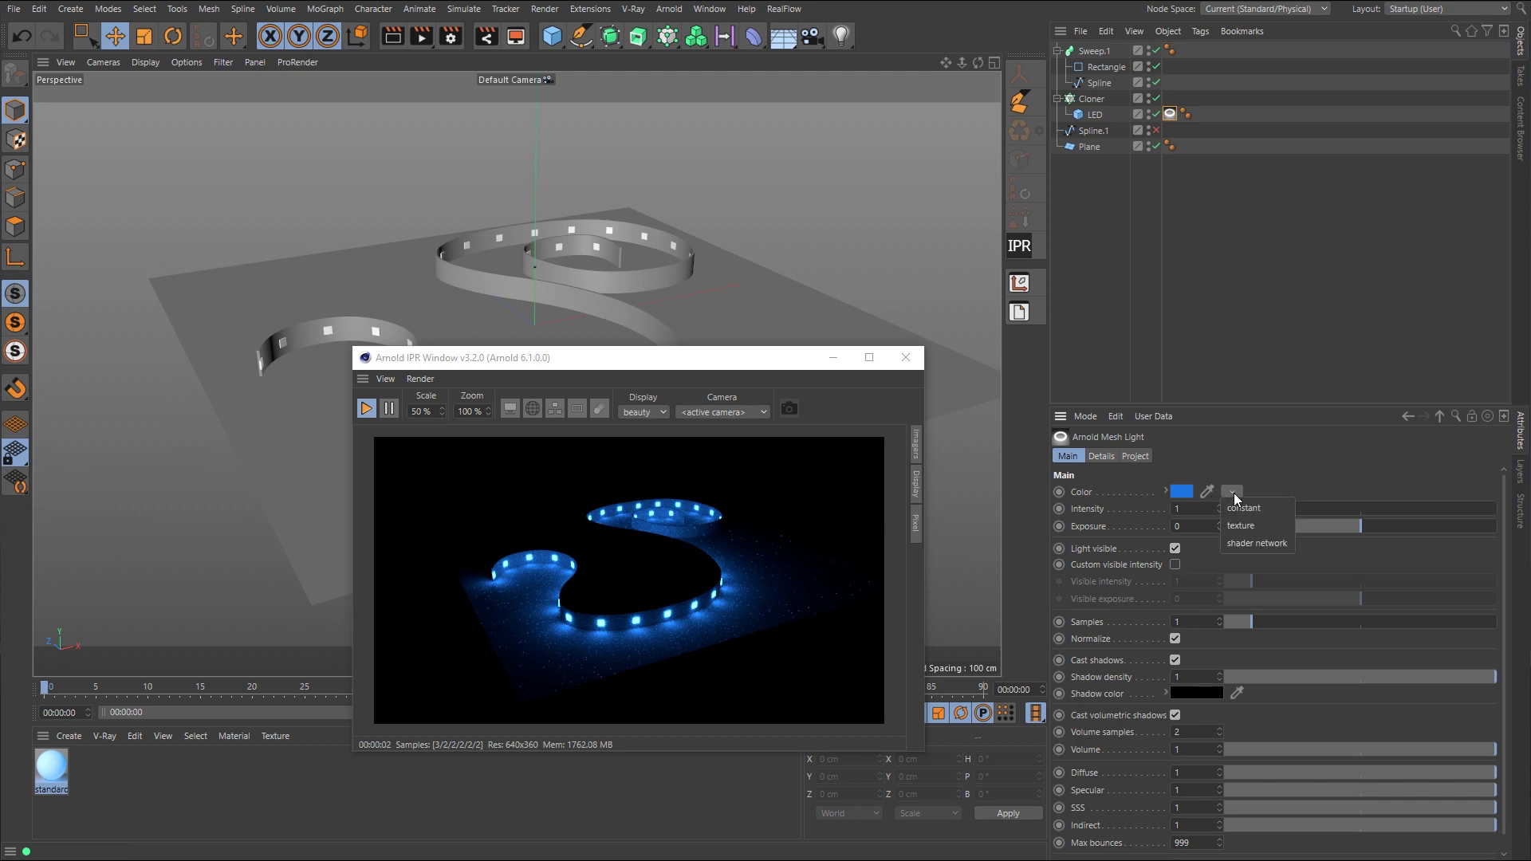
pyautogui.click(1242, 509)
pyautogui.click(1166, 493)
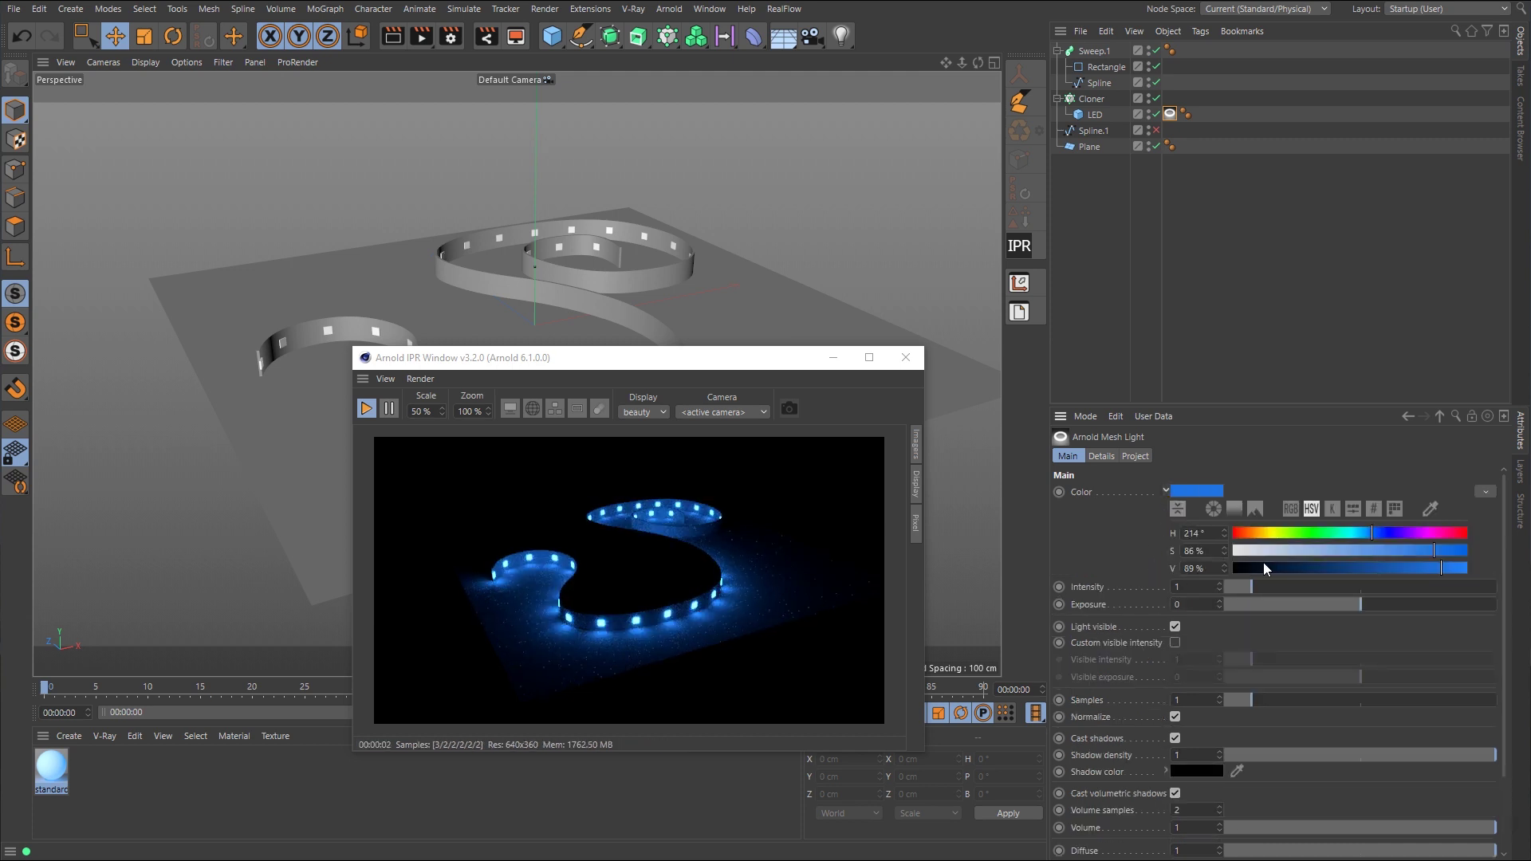
pyautogui.click(1166, 492)
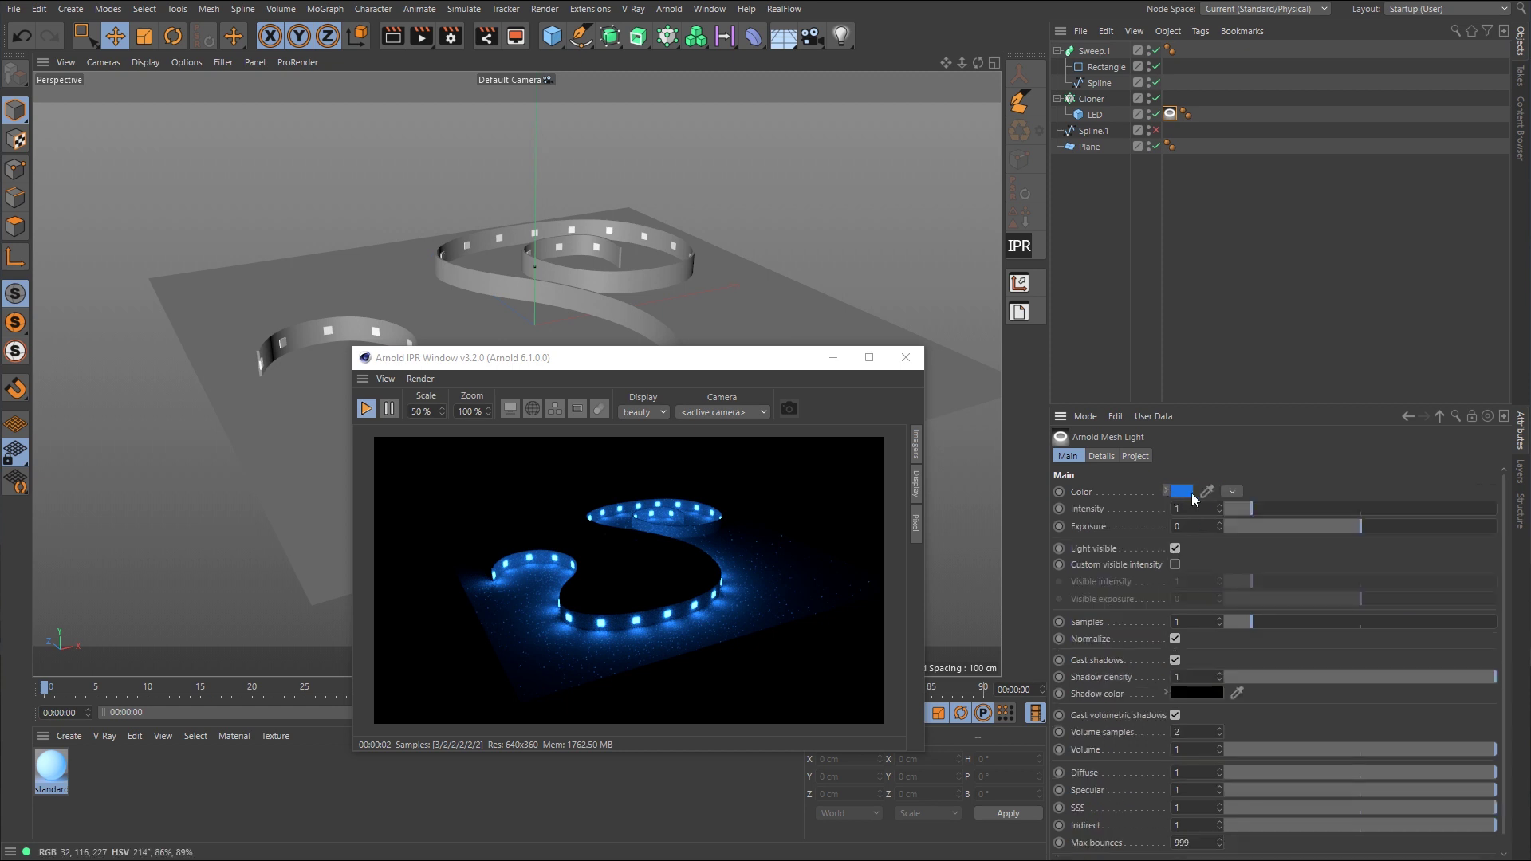
pyautogui.click(1232, 491)
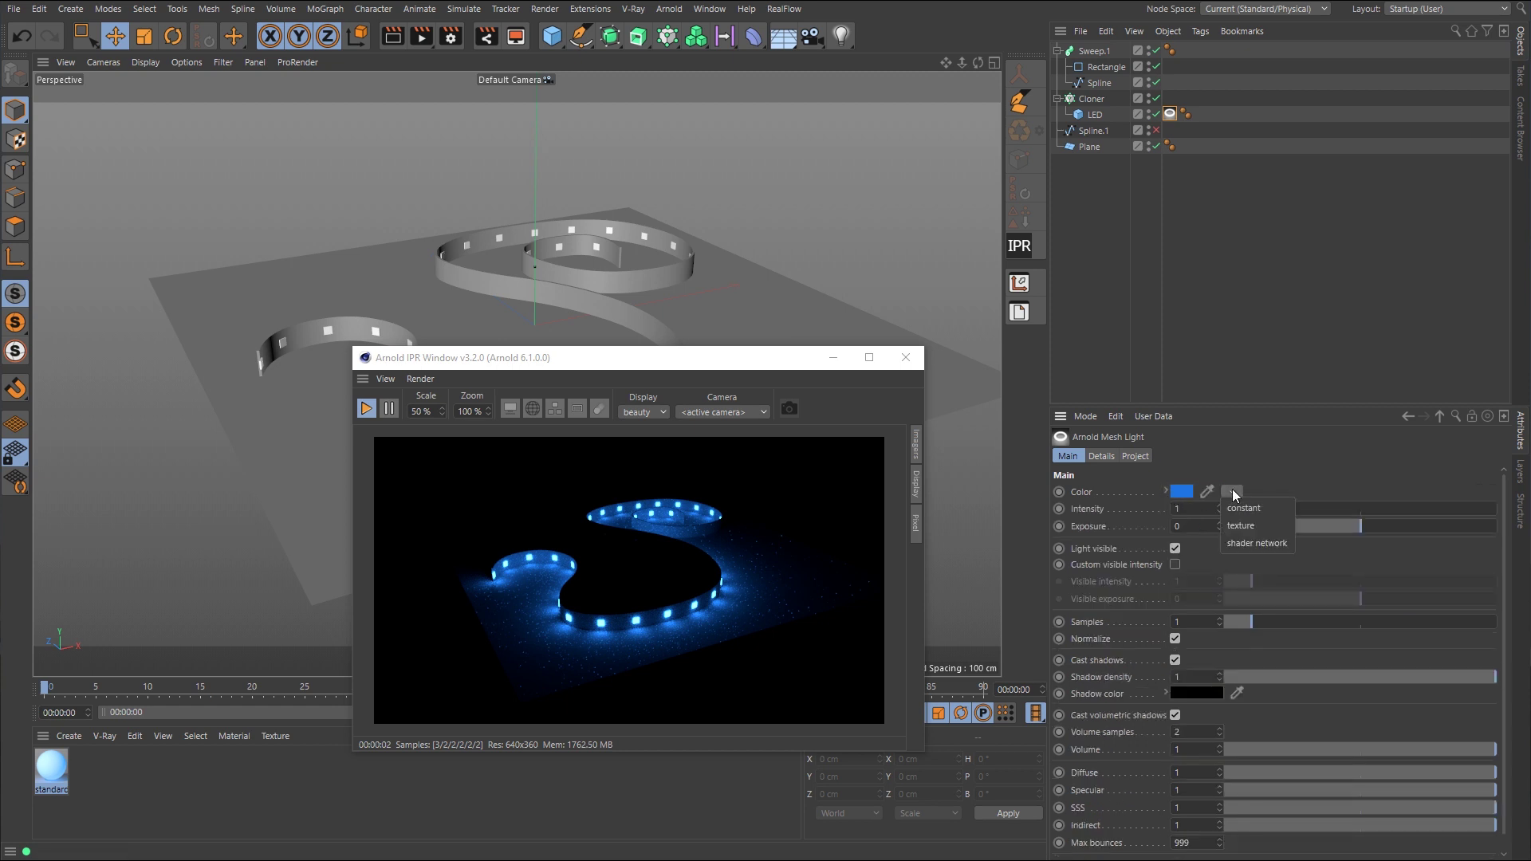
pyautogui.click(1255, 542)
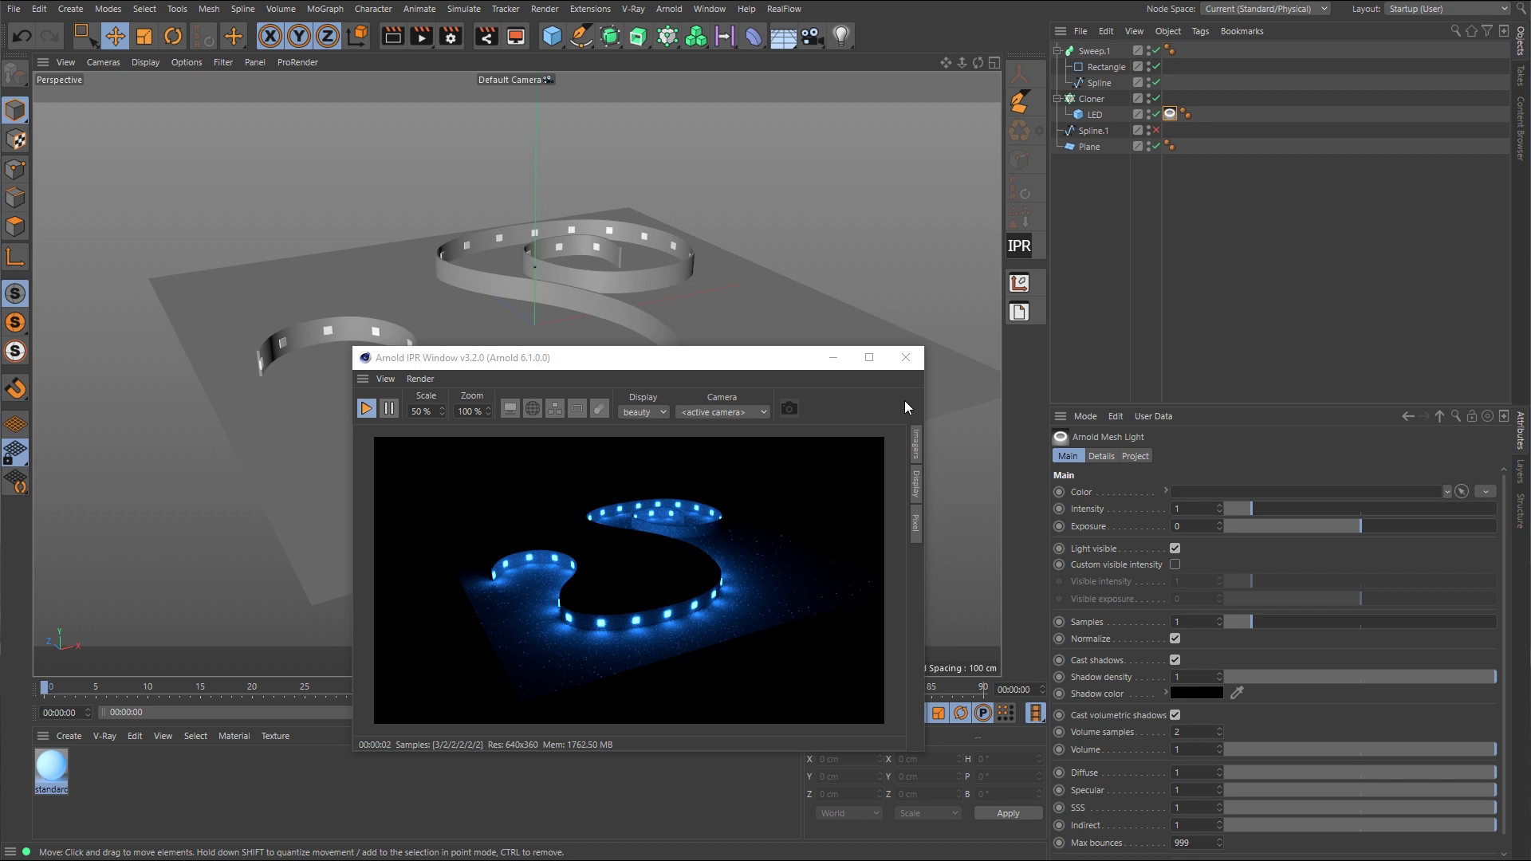
# - With the Cloner selected, add a Shader effector to the scene
pyautogui.click(1099, 96)
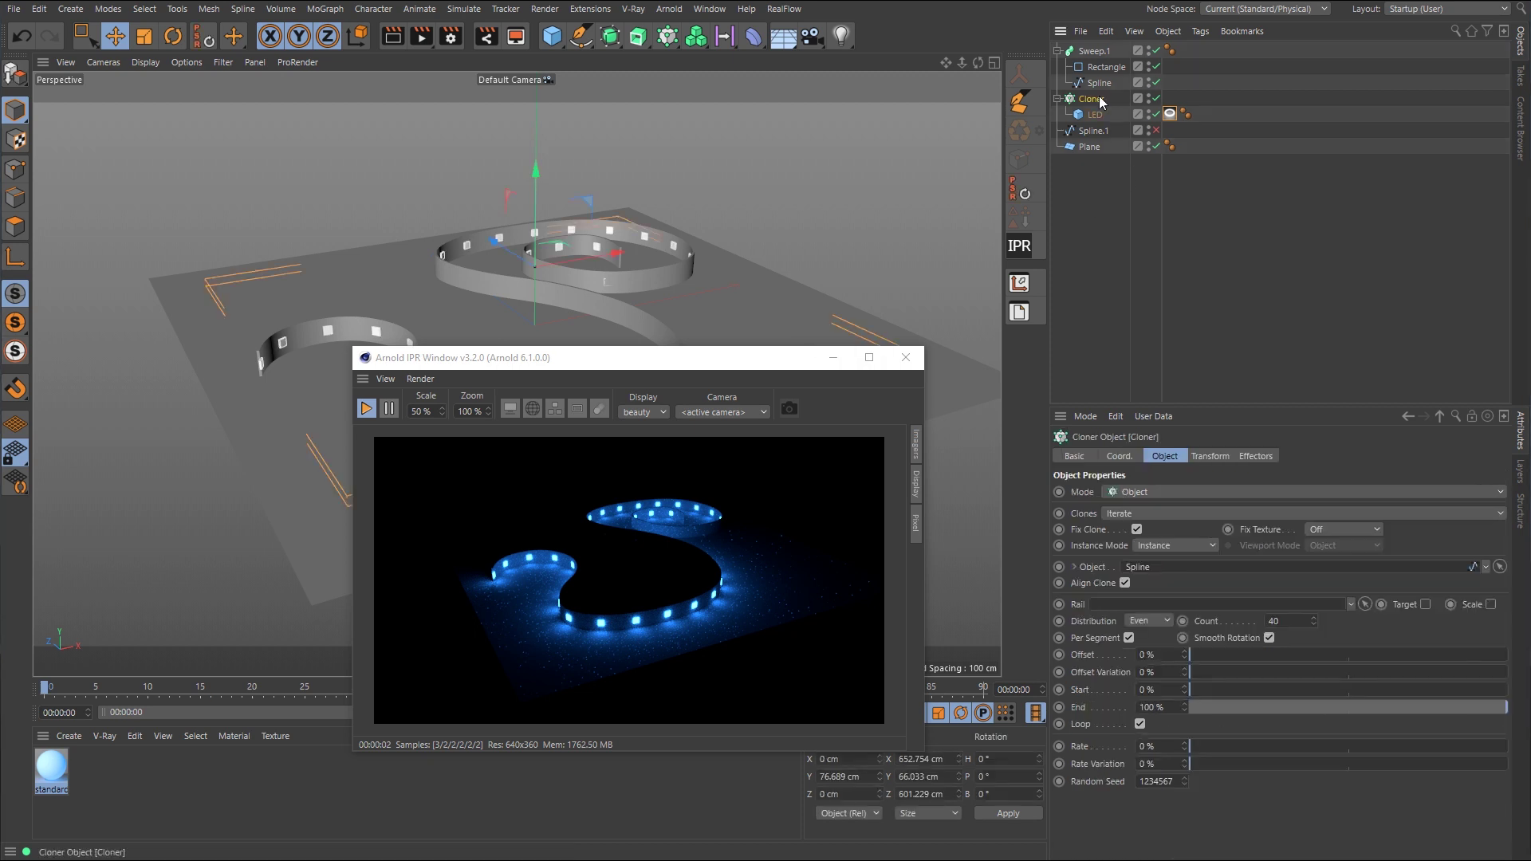
pyautogui.click(667, 35)
pyautogui.click(1031, 145)
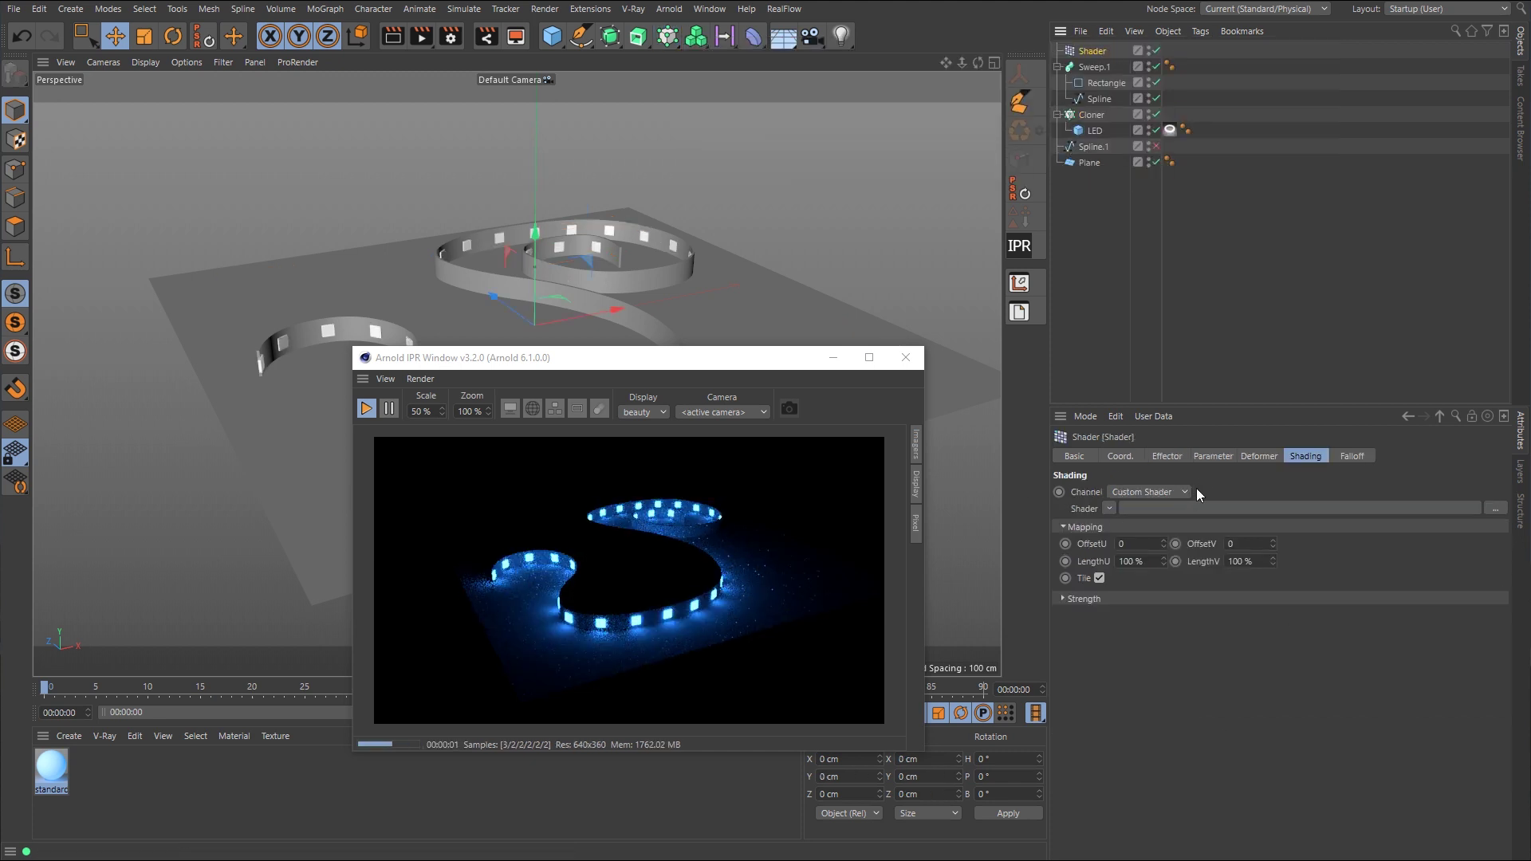
# - Uncheck Scale in the Shader effector's Parameter settings so it affects colour only
pyautogui.click(1214, 457)
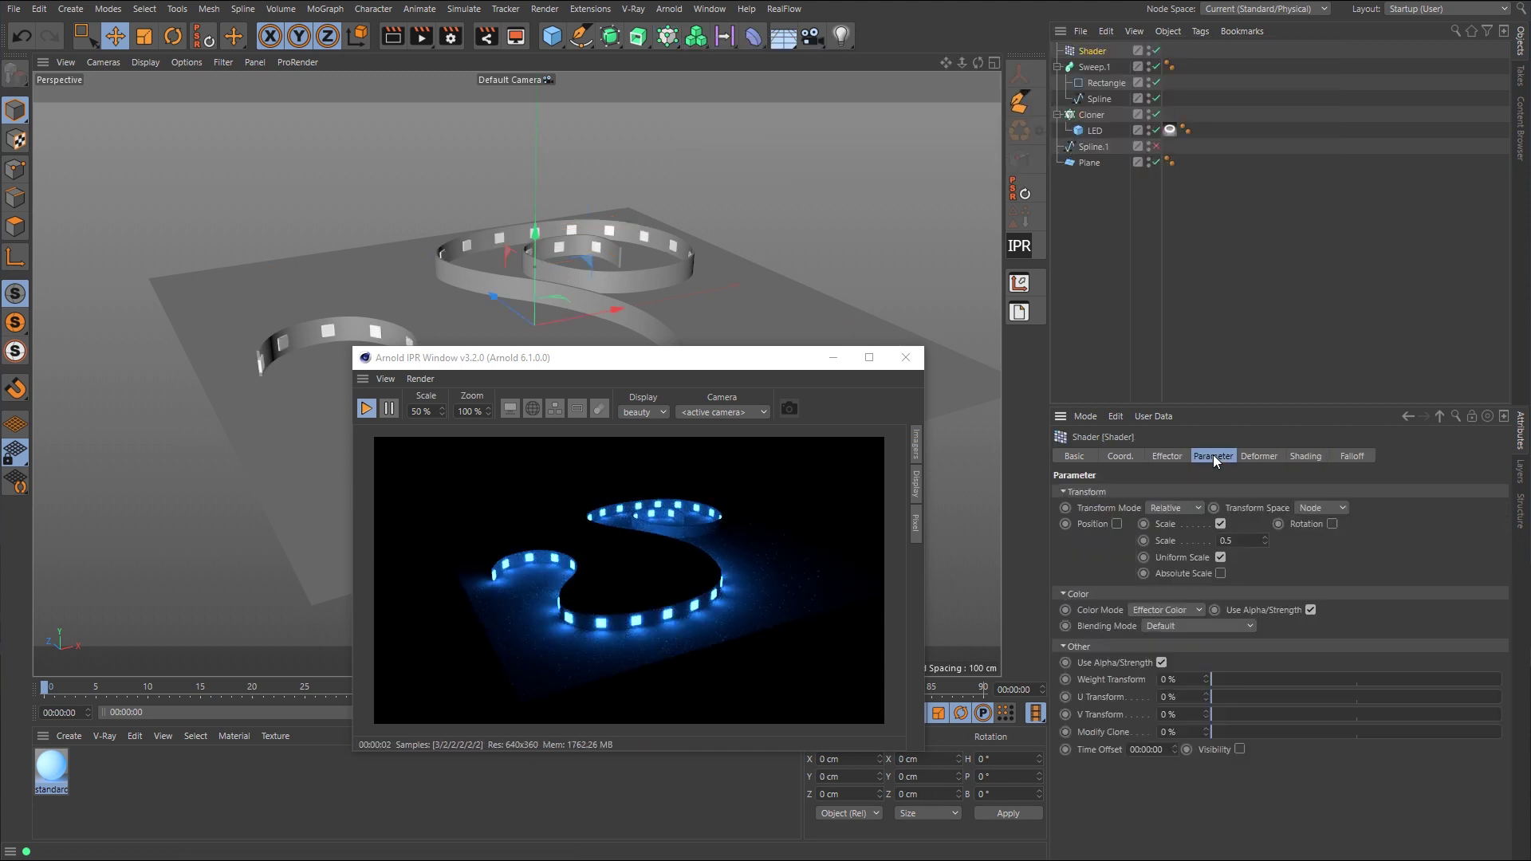
pyautogui.click(1222, 524)
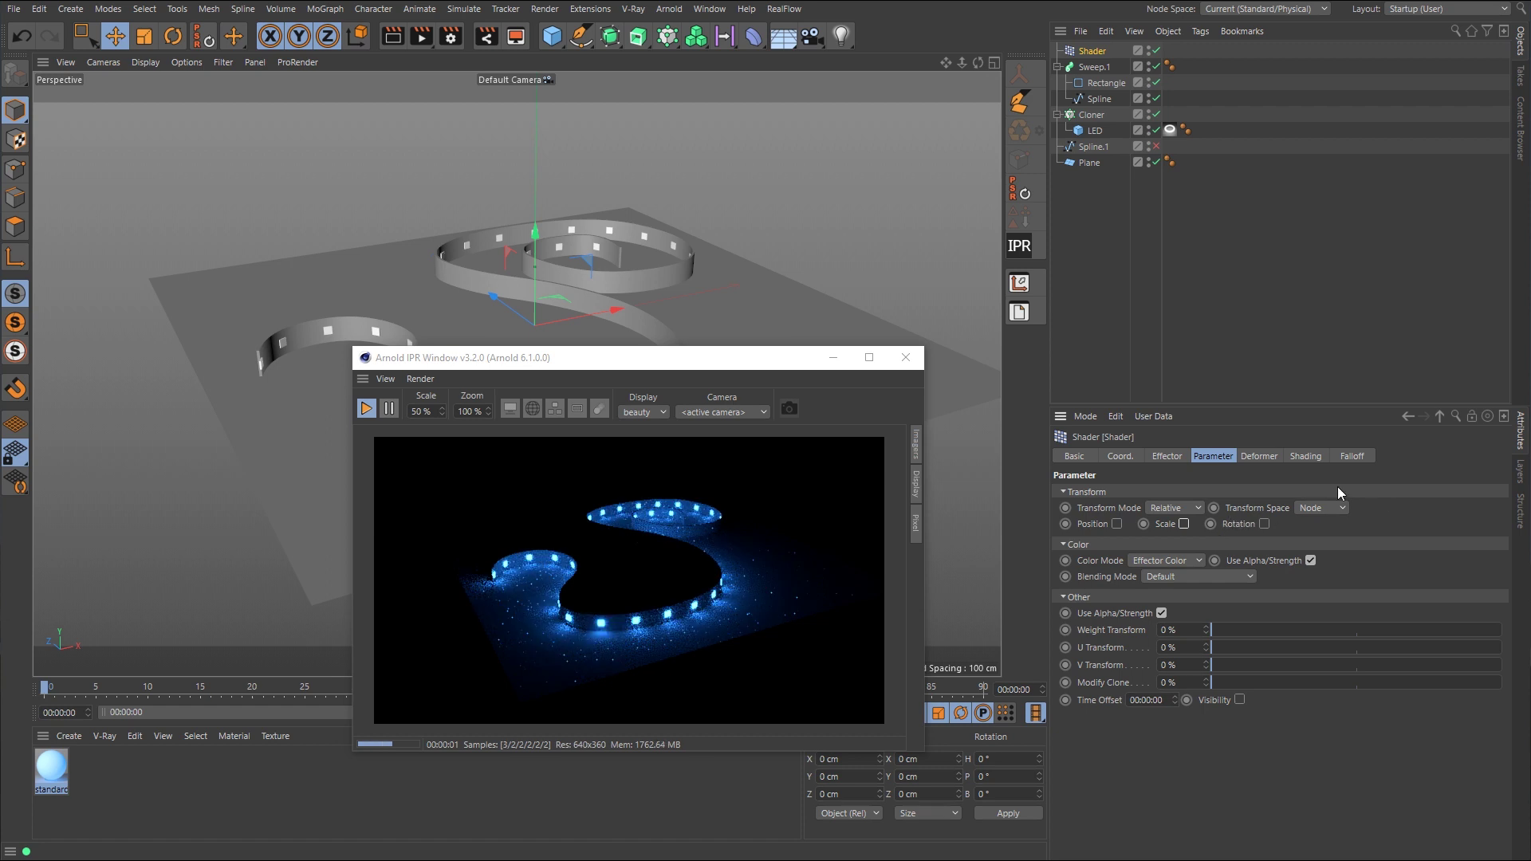
pyautogui.click(1303, 456)
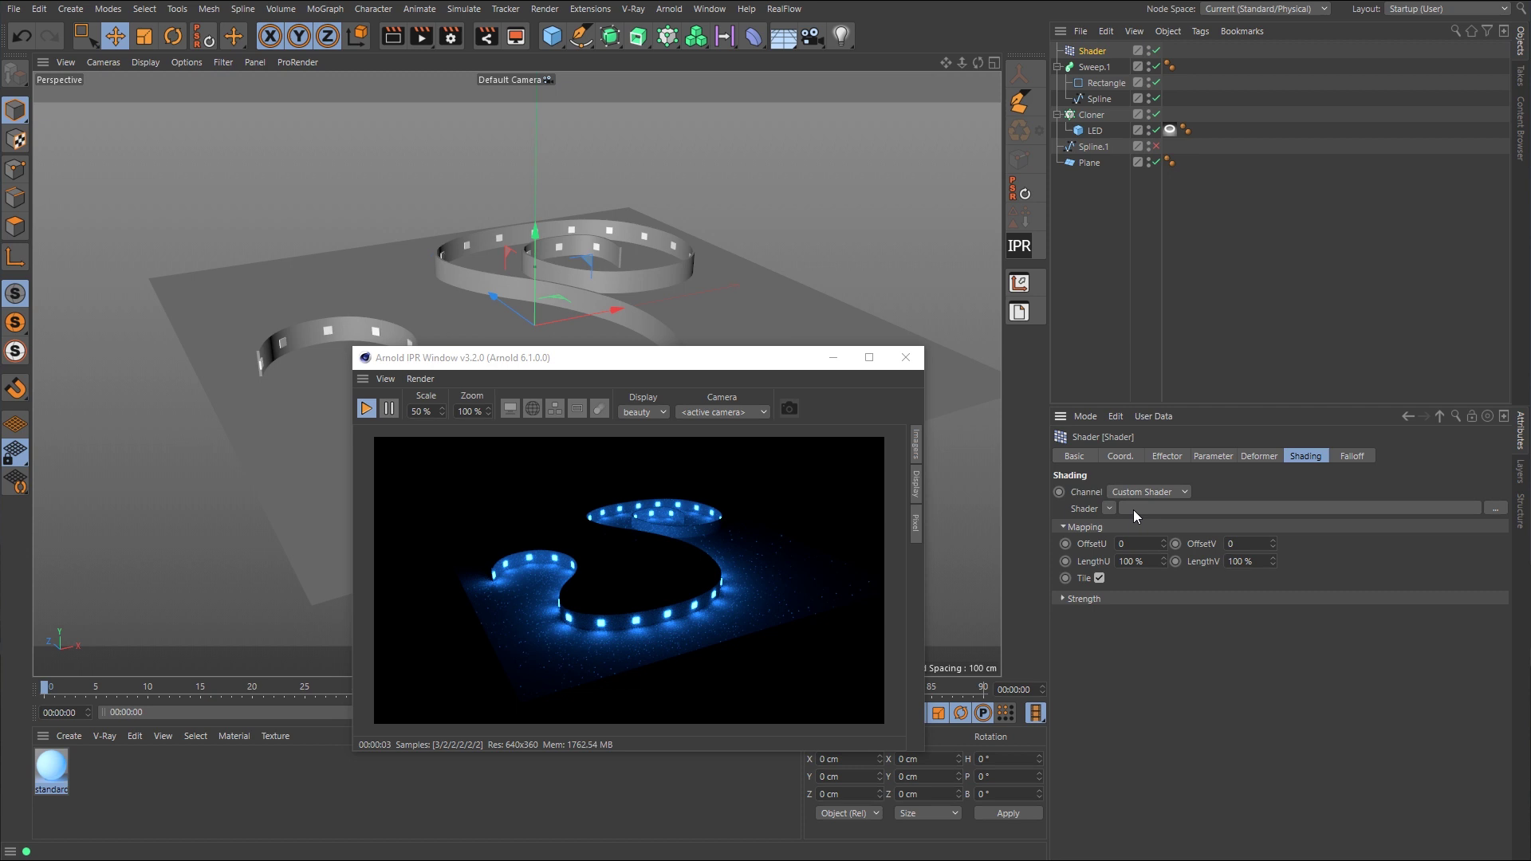
# - Load a Gradient shader into the Shader effector and apply the Full Colors preset
pyautogui.click(1108, 510)
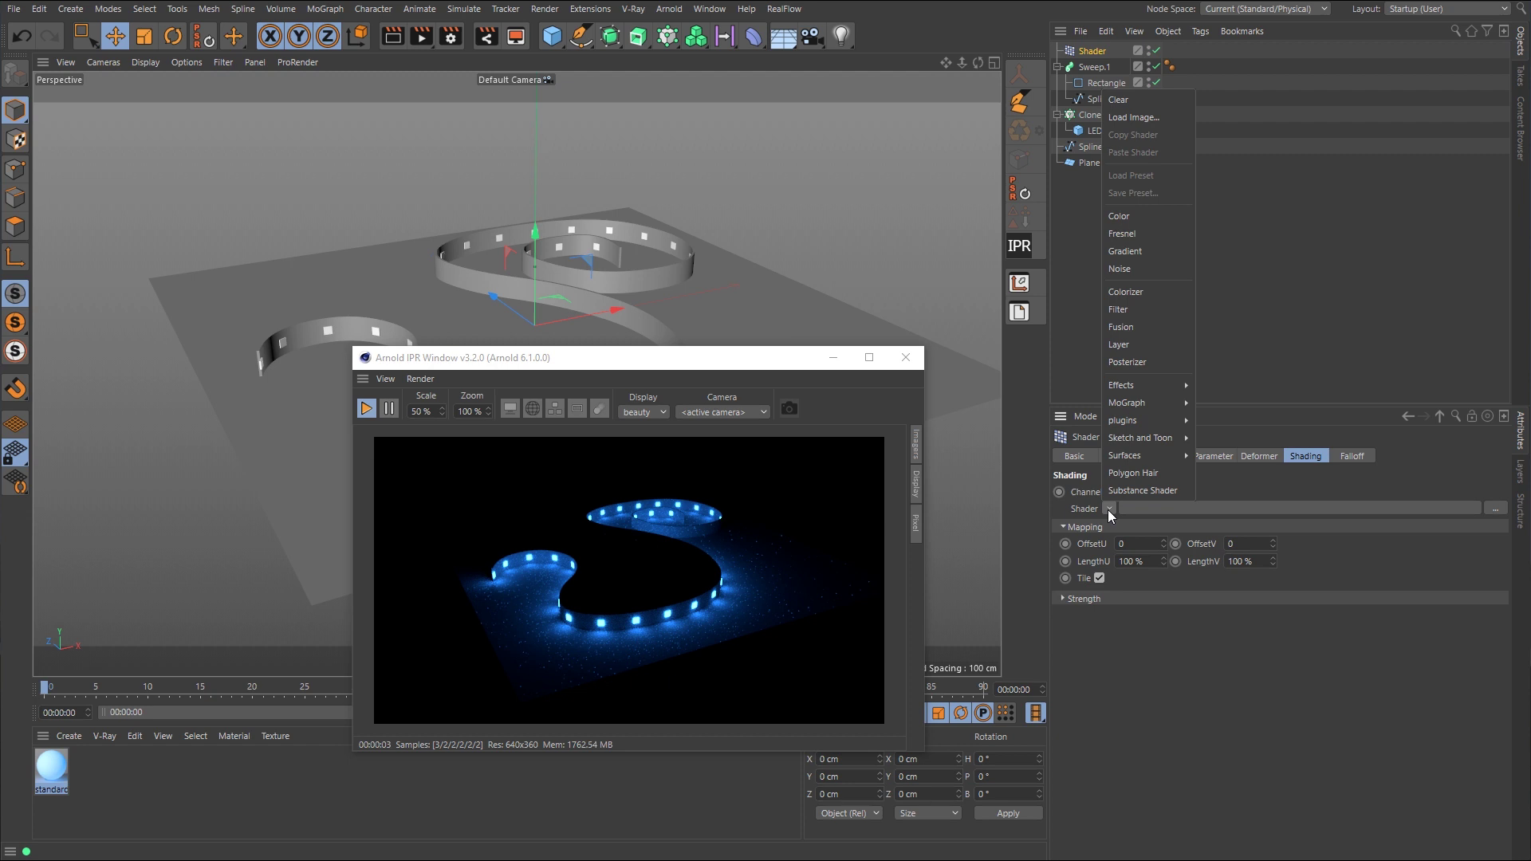
pyautogui.click(1148, 250)
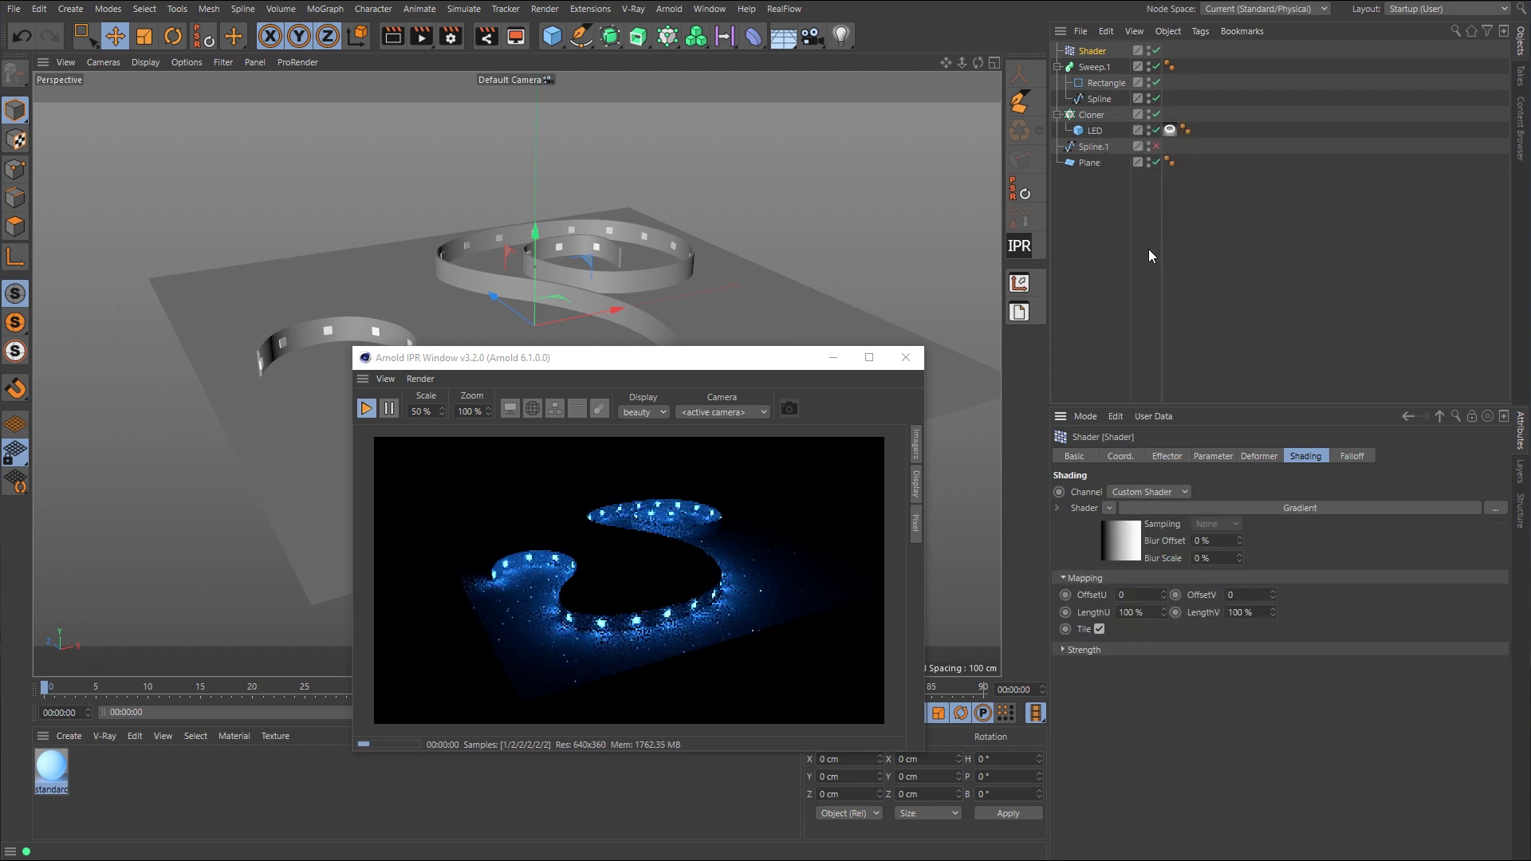
pyautogui.click(1281, 510)
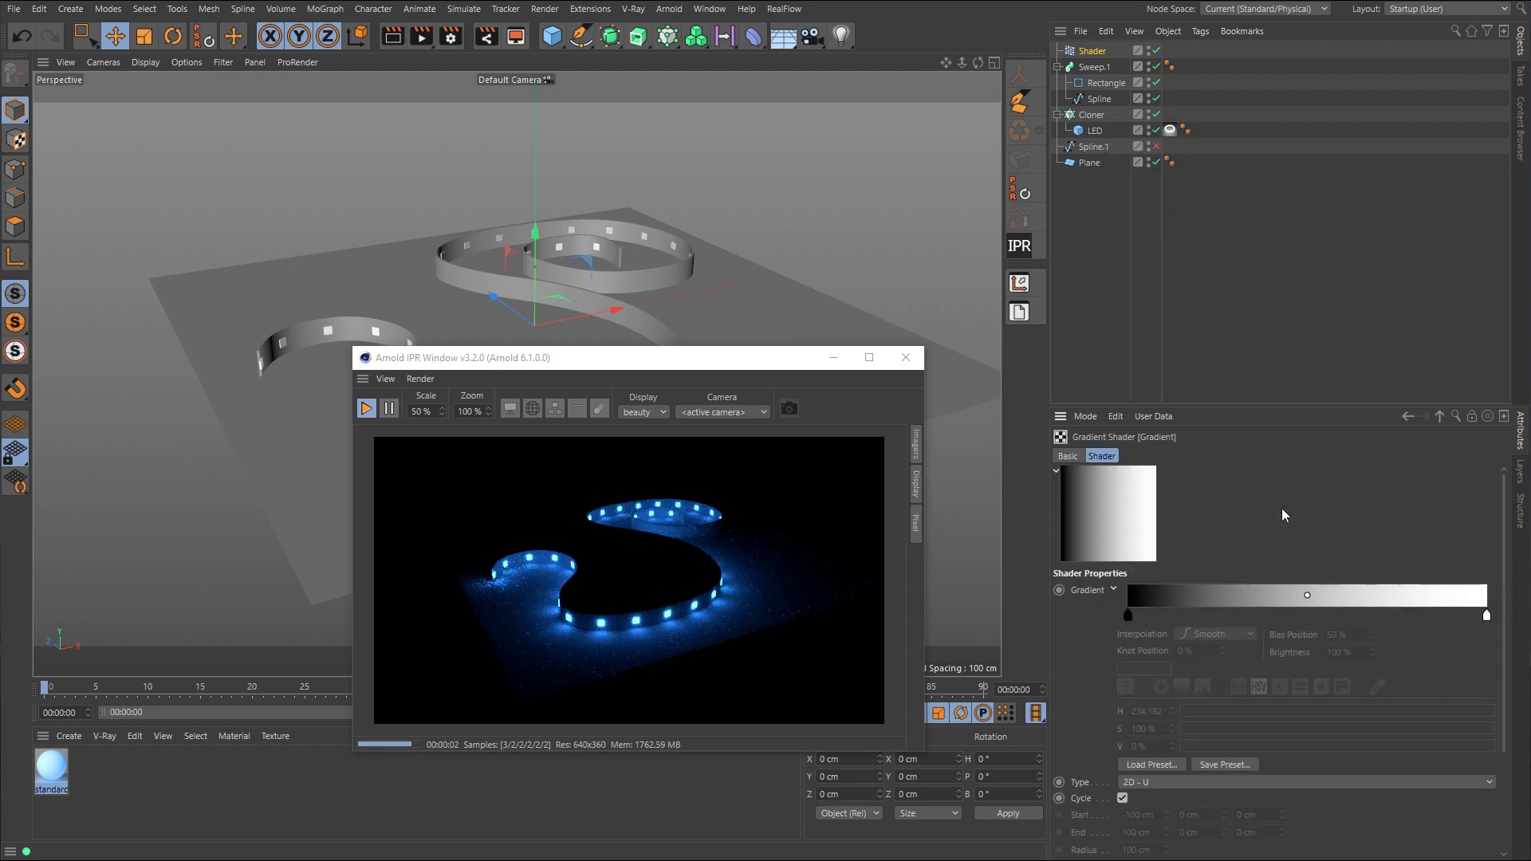
pyautogui.click(1114, 590)
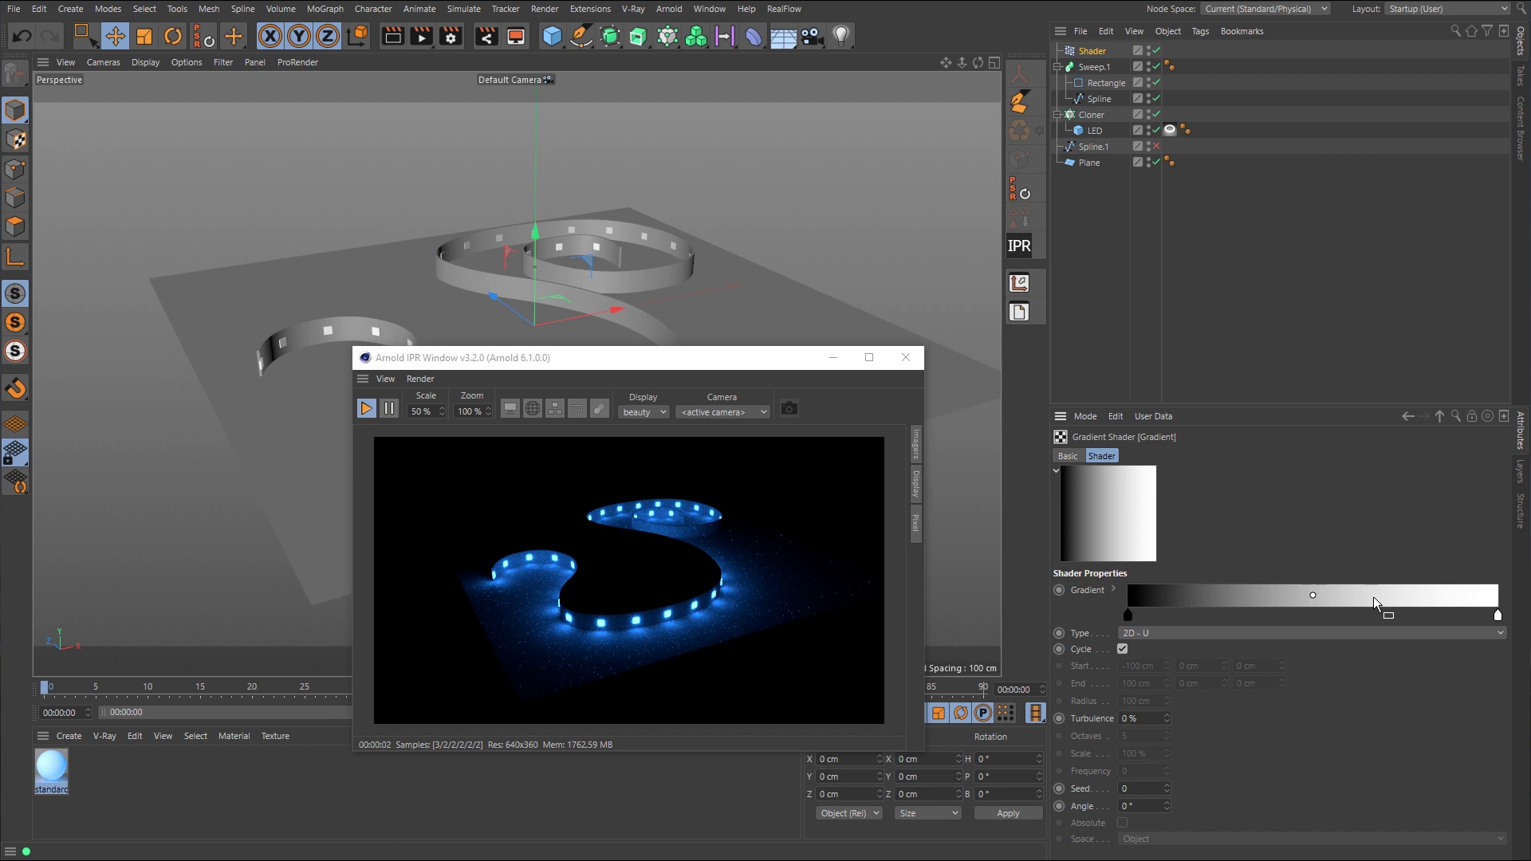
pyautogui.click(1113, 590)
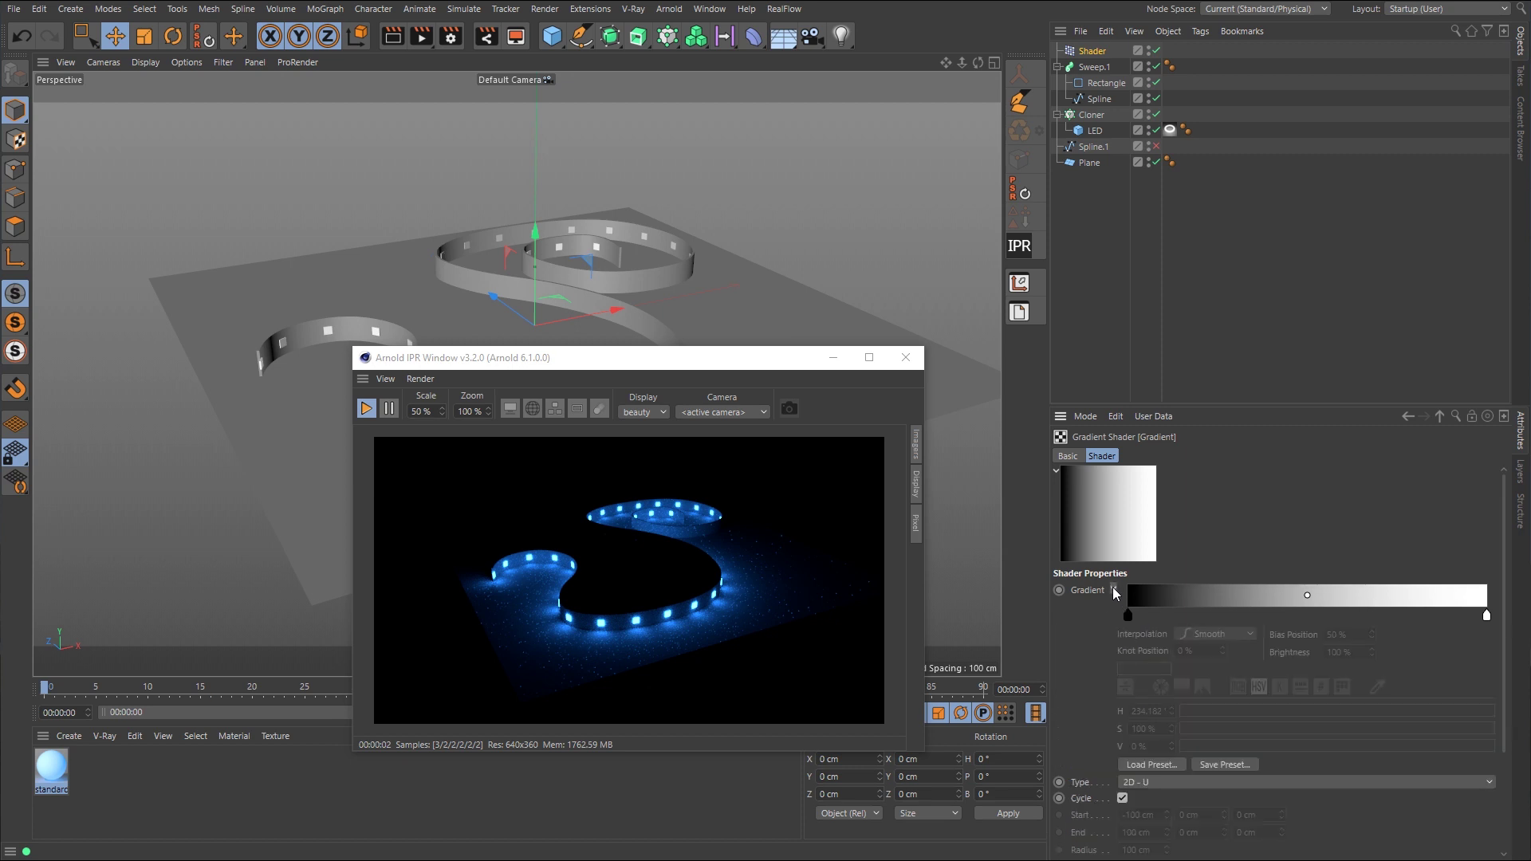
pyautogui.click(1152, 765)
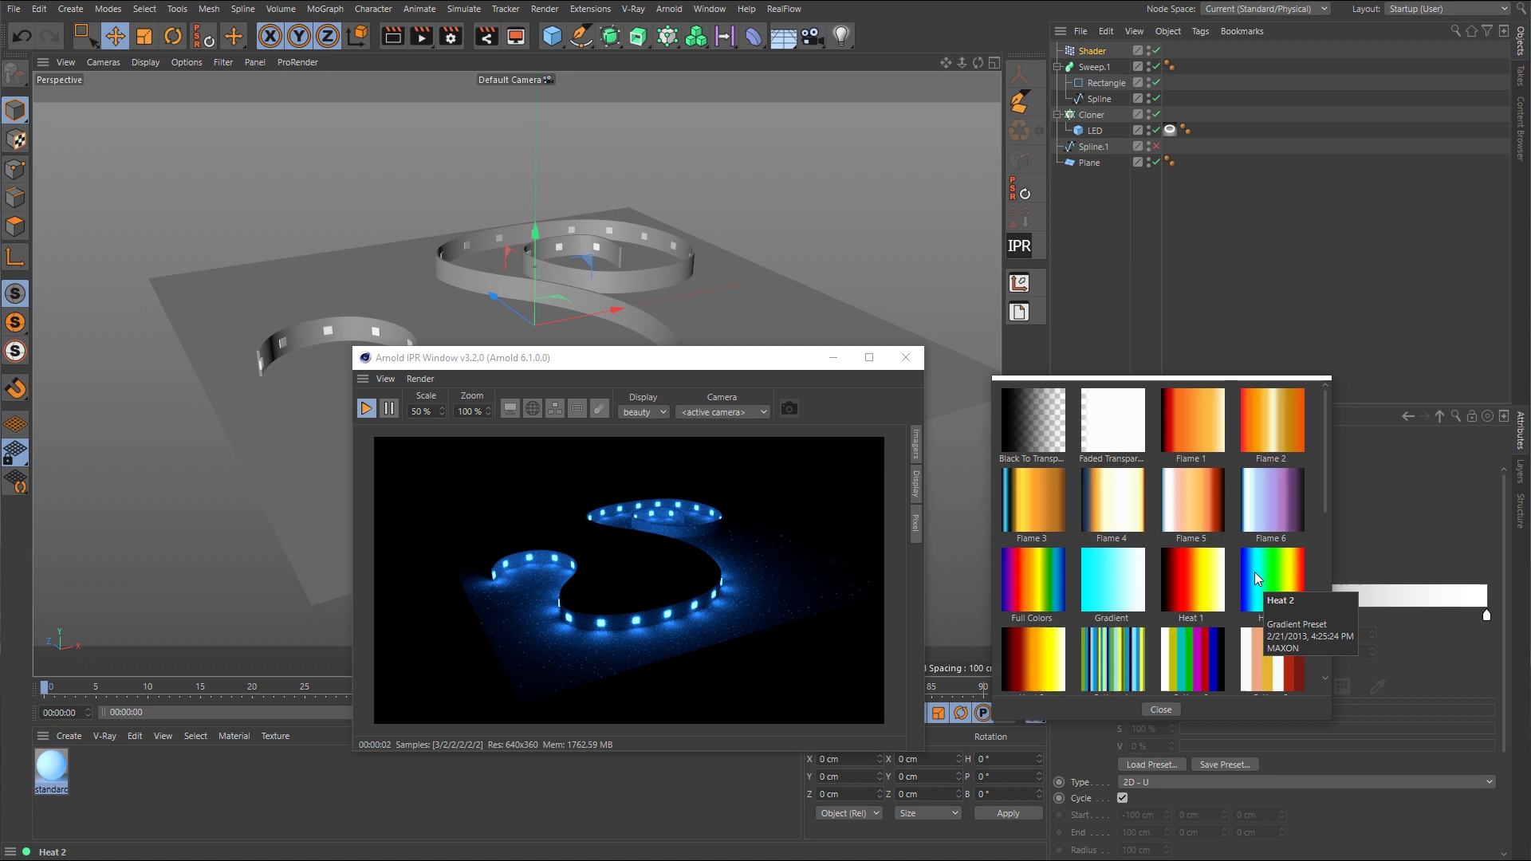
pyautogui.doubleClick(1049, 573)
pyautogui.moveTo(621, 363); pyautogui.dragTo(676, 500)
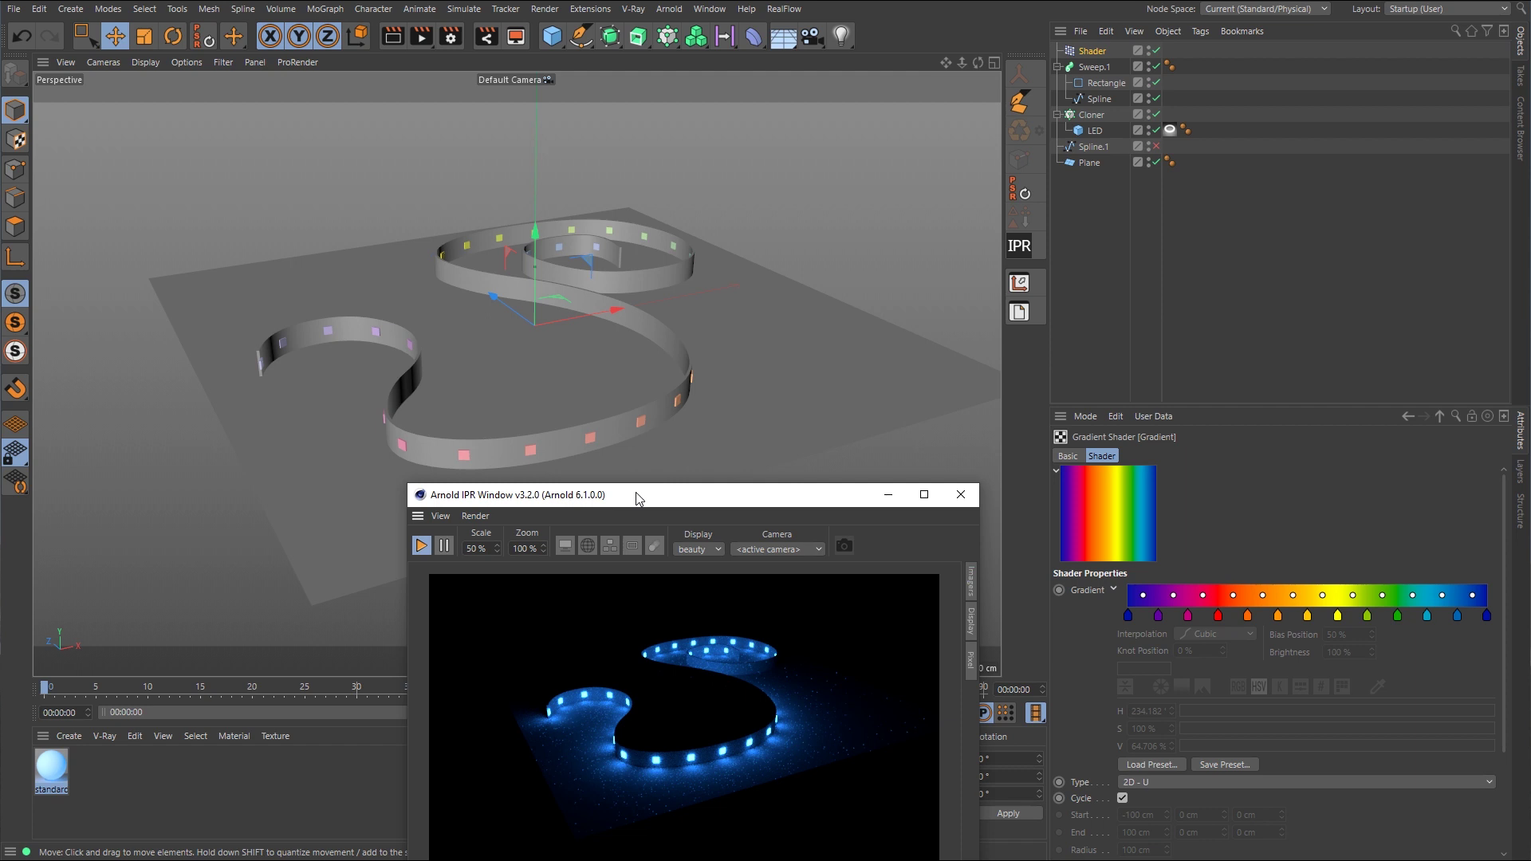
# - Open the material's Arnold shader network editor and arrange it beside the render preview
pyautogui.click(1171, 130)
pyautogui.moveTo(758, 501); pyautogui.dragTo(743, 371)
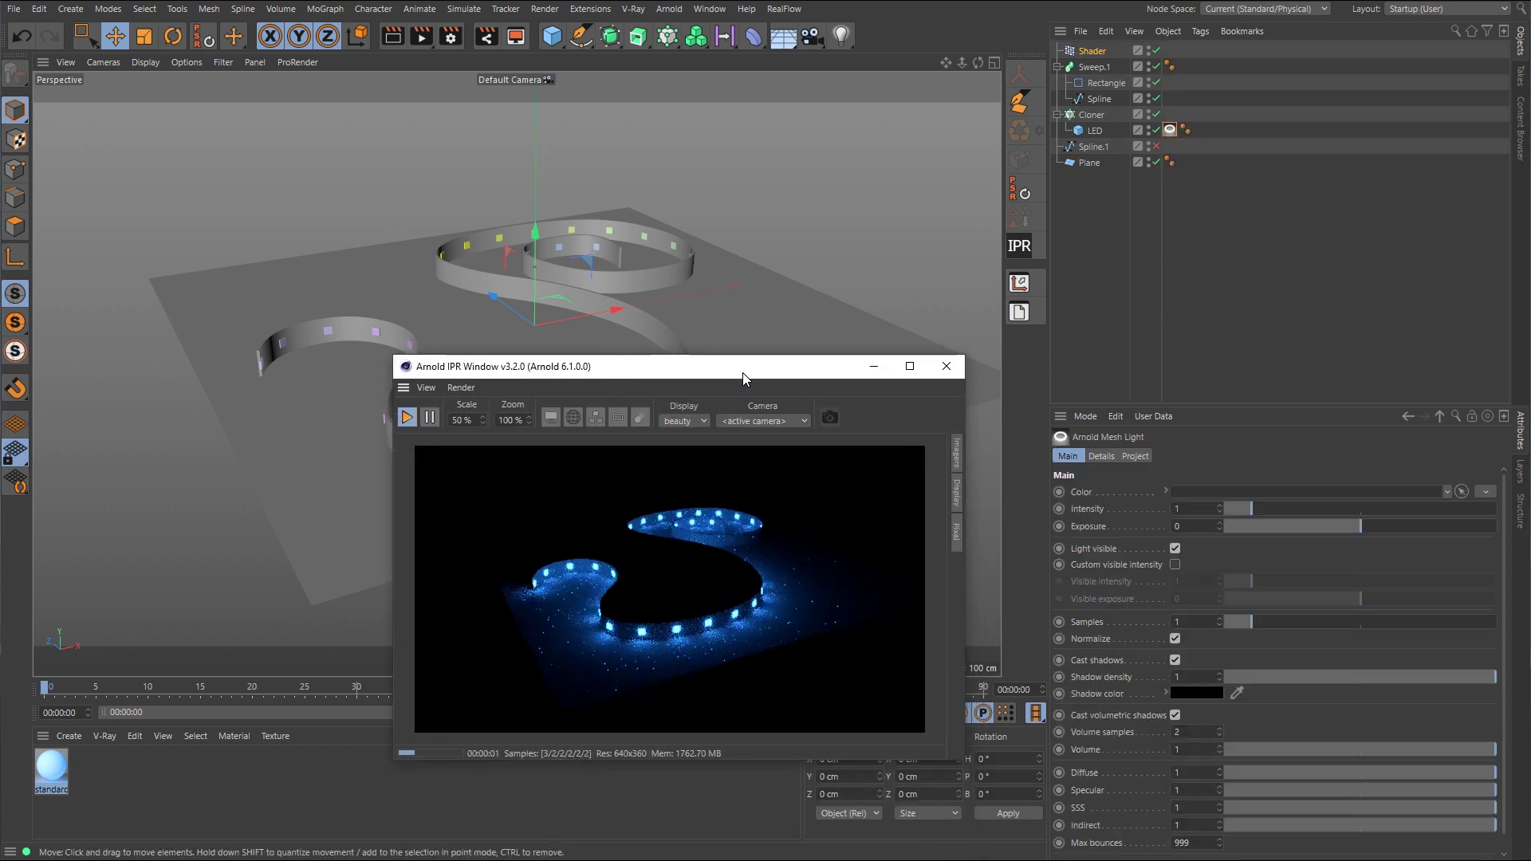
pyautogui.doubleClick(51, 767)
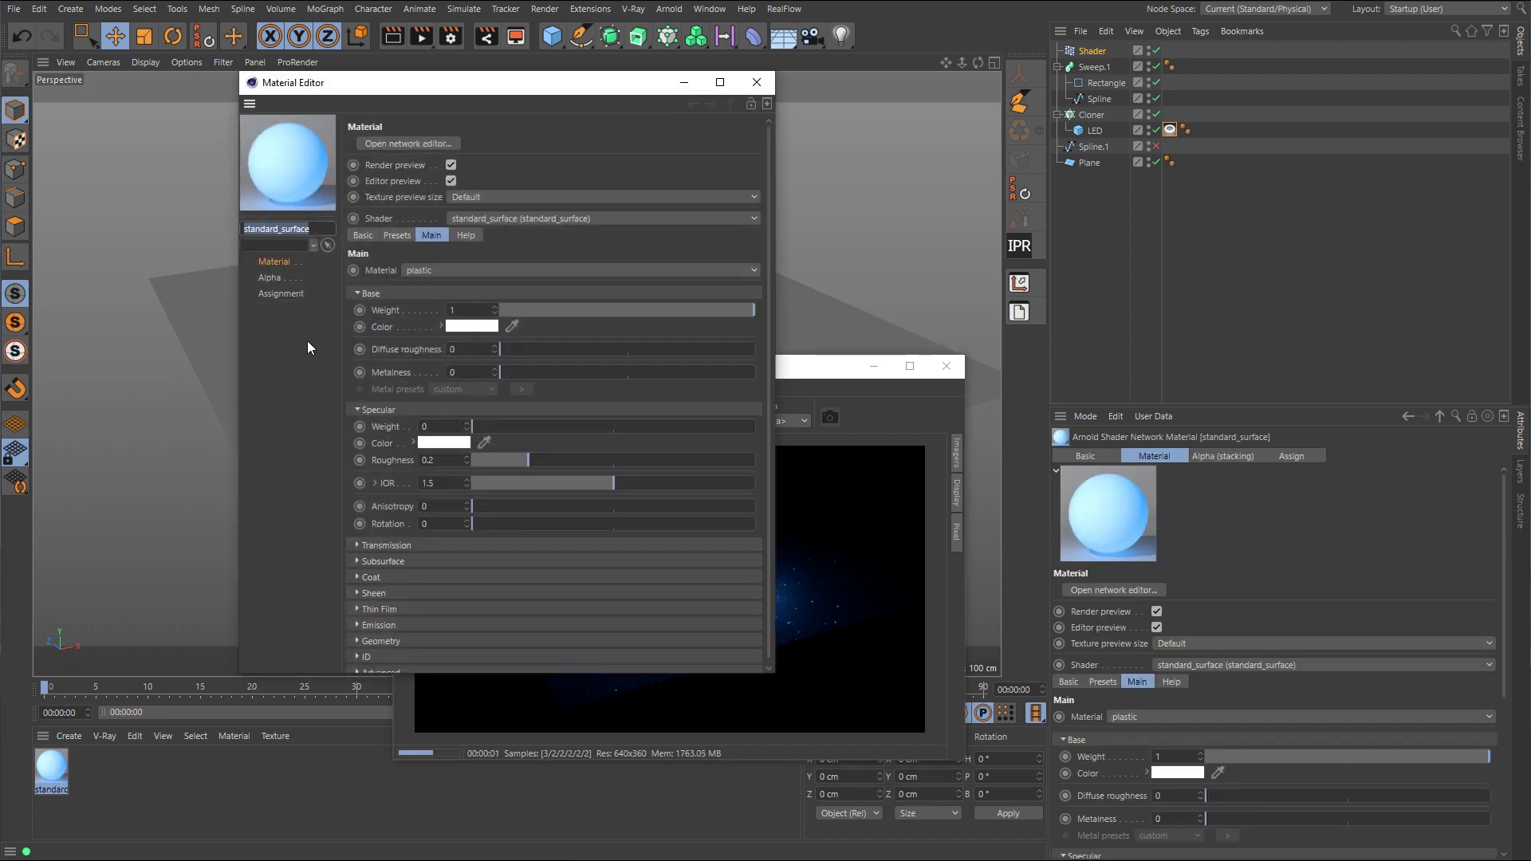
pyautogui.click(409, 144)
pyautogui.click(756, 82)
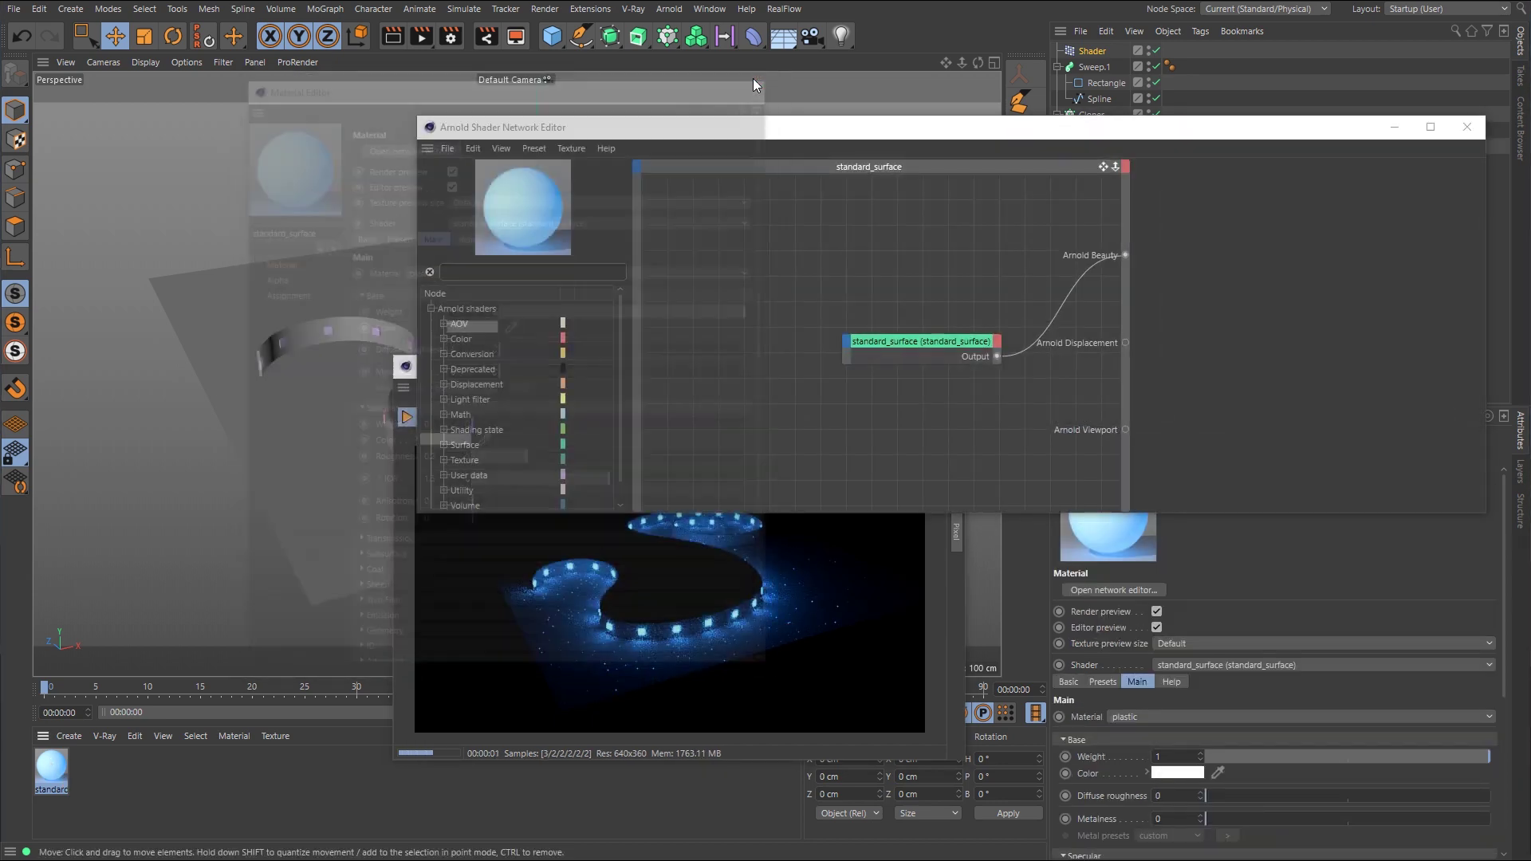
pyautogui.moveTo(778, 132); pyautogui.dragTo(421, 58)
pyautogui.click(410, 506)
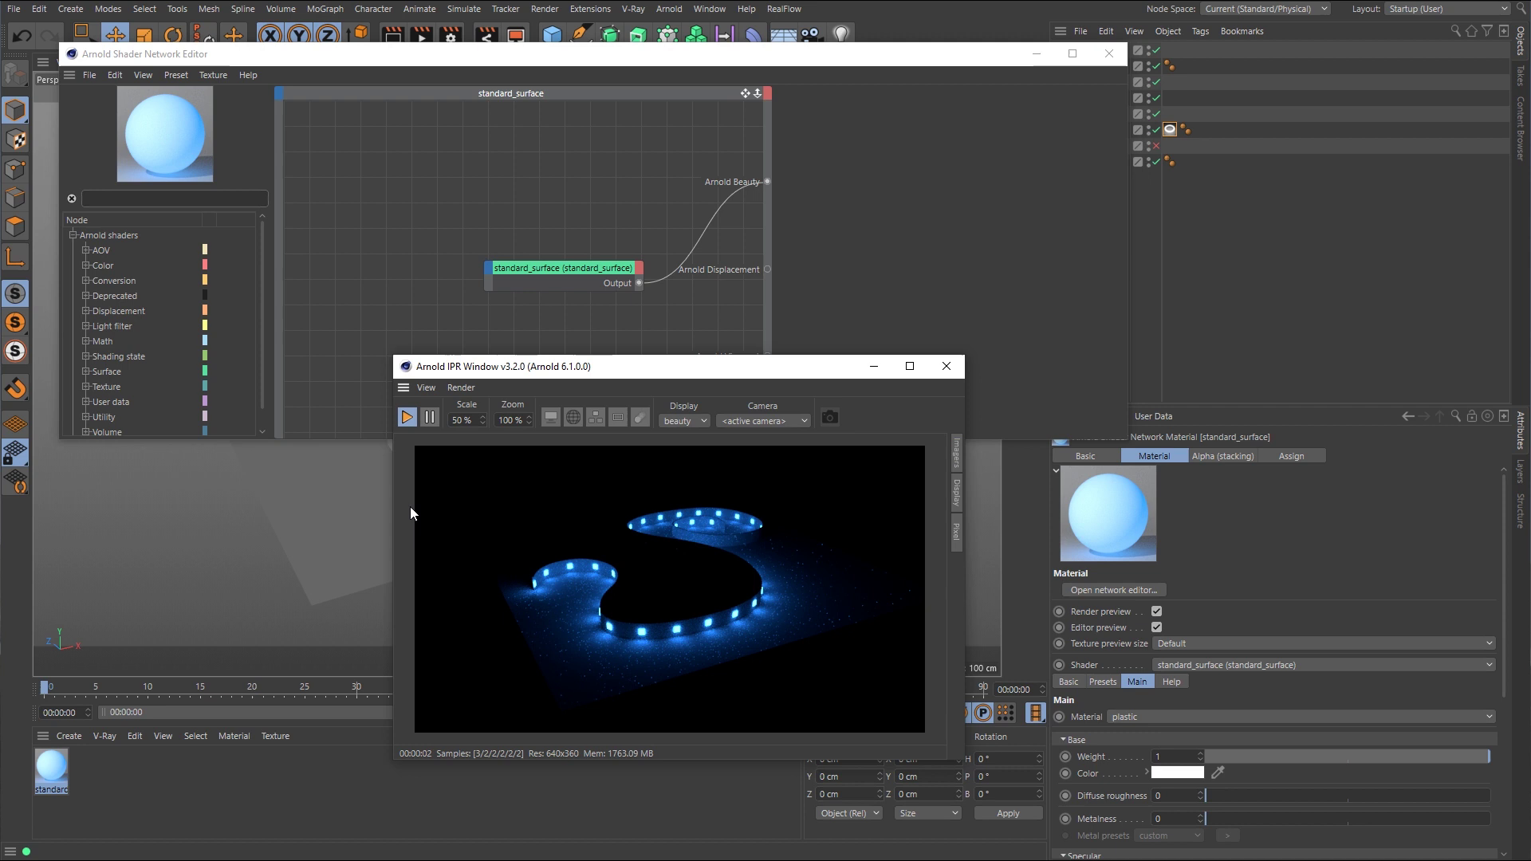
pyautogui.moveTo(602, 366); pyautogui.dragTo(966, 487)
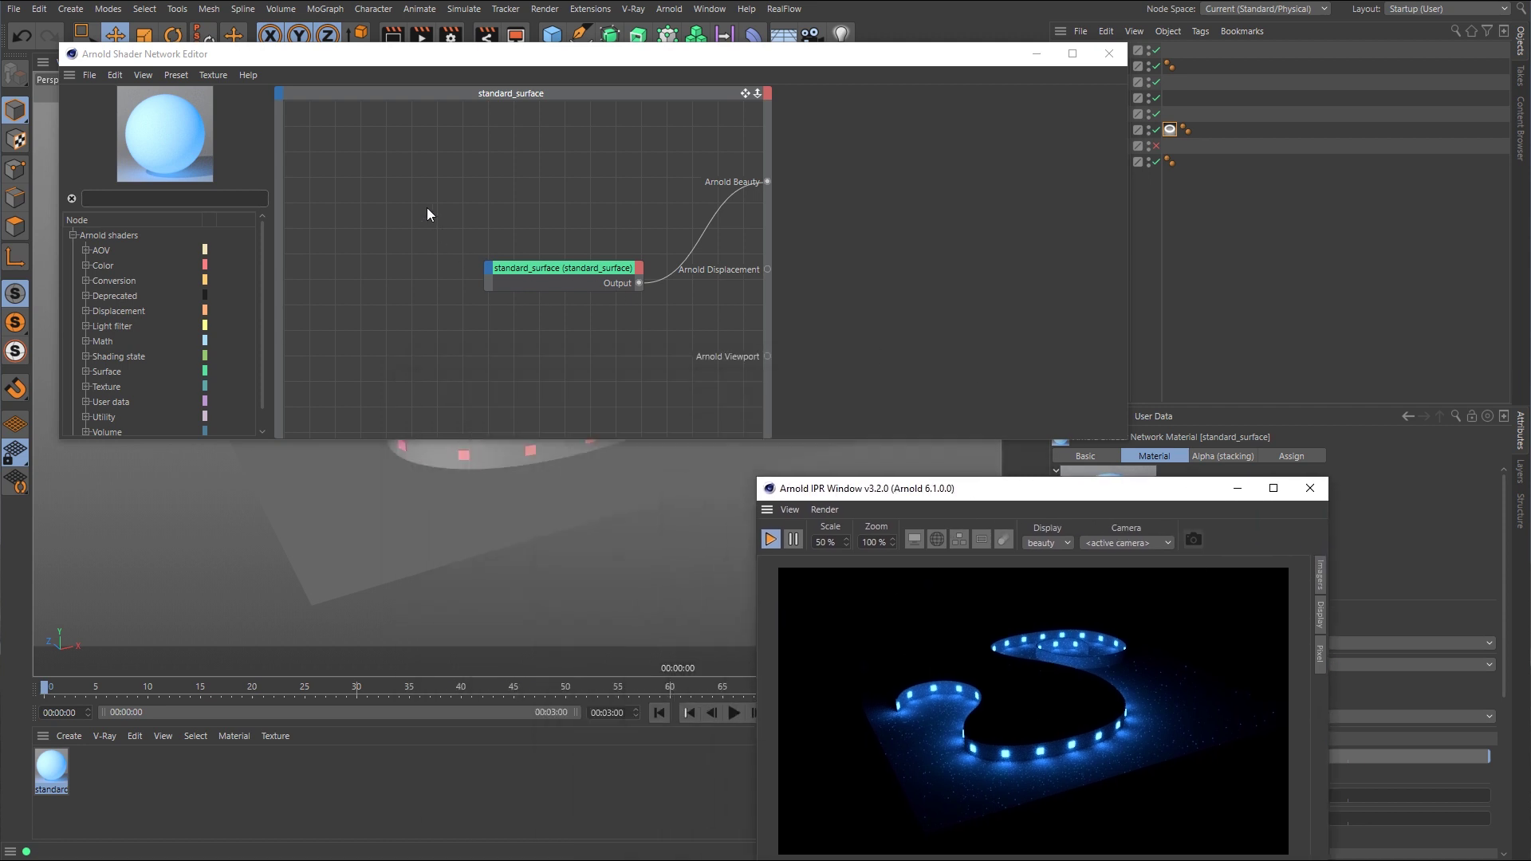
# - Replace standard_surface with a user_data_rgb node on Beauty, reading attribute display_color
pyautogui.moveTo(428, 214); pyautogui.dragTo(567, 322)
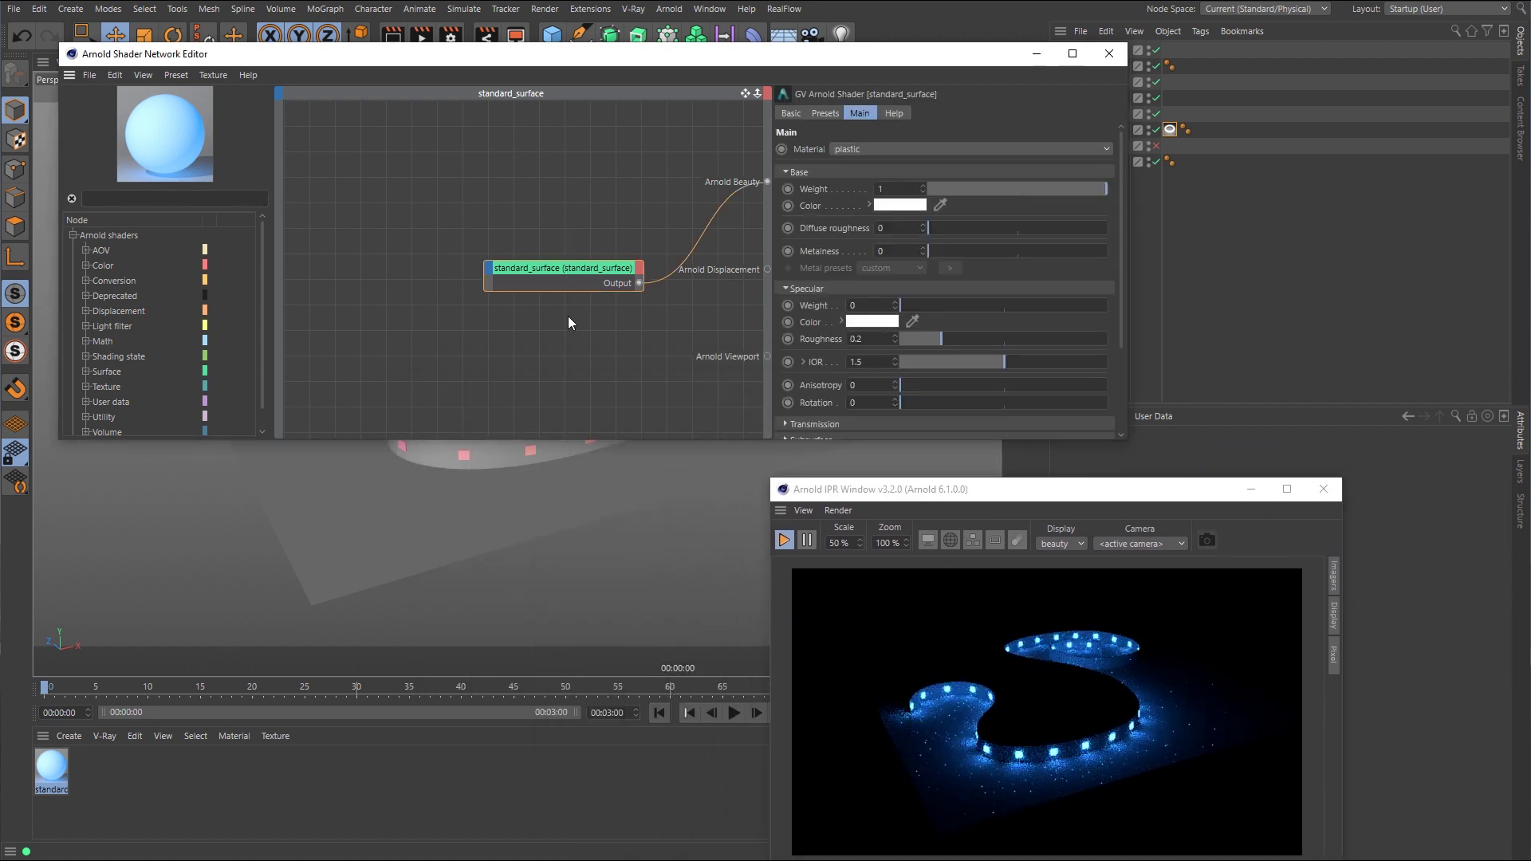
pyautogui.press('Delete')
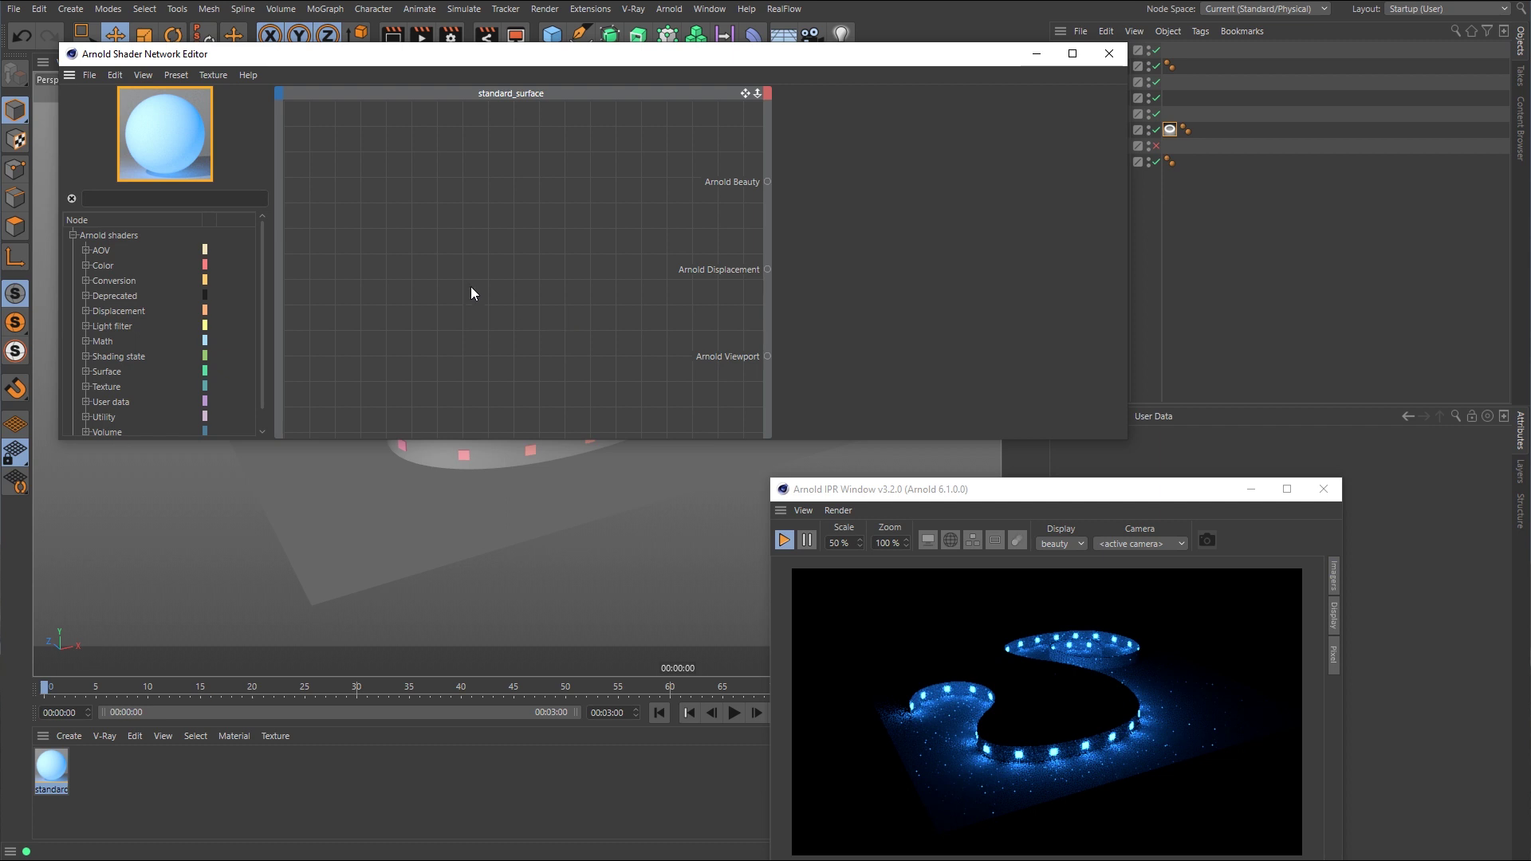
pyautogui.click(140, 200)
pyautogui.write('user')
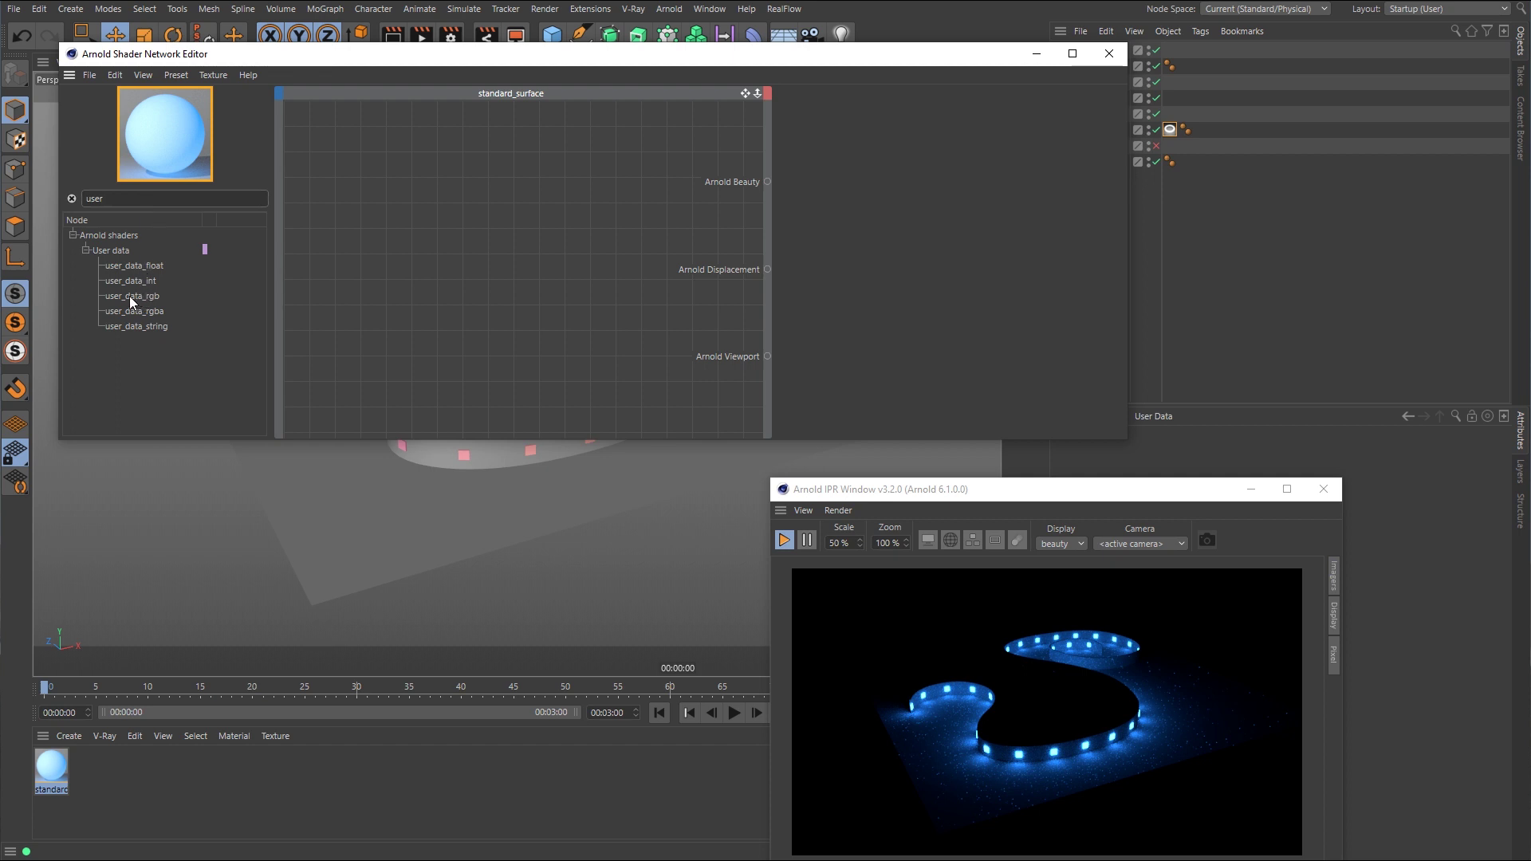
pyautogui.moveTo(129, 296); pyautogui.dragTo(507, 202)
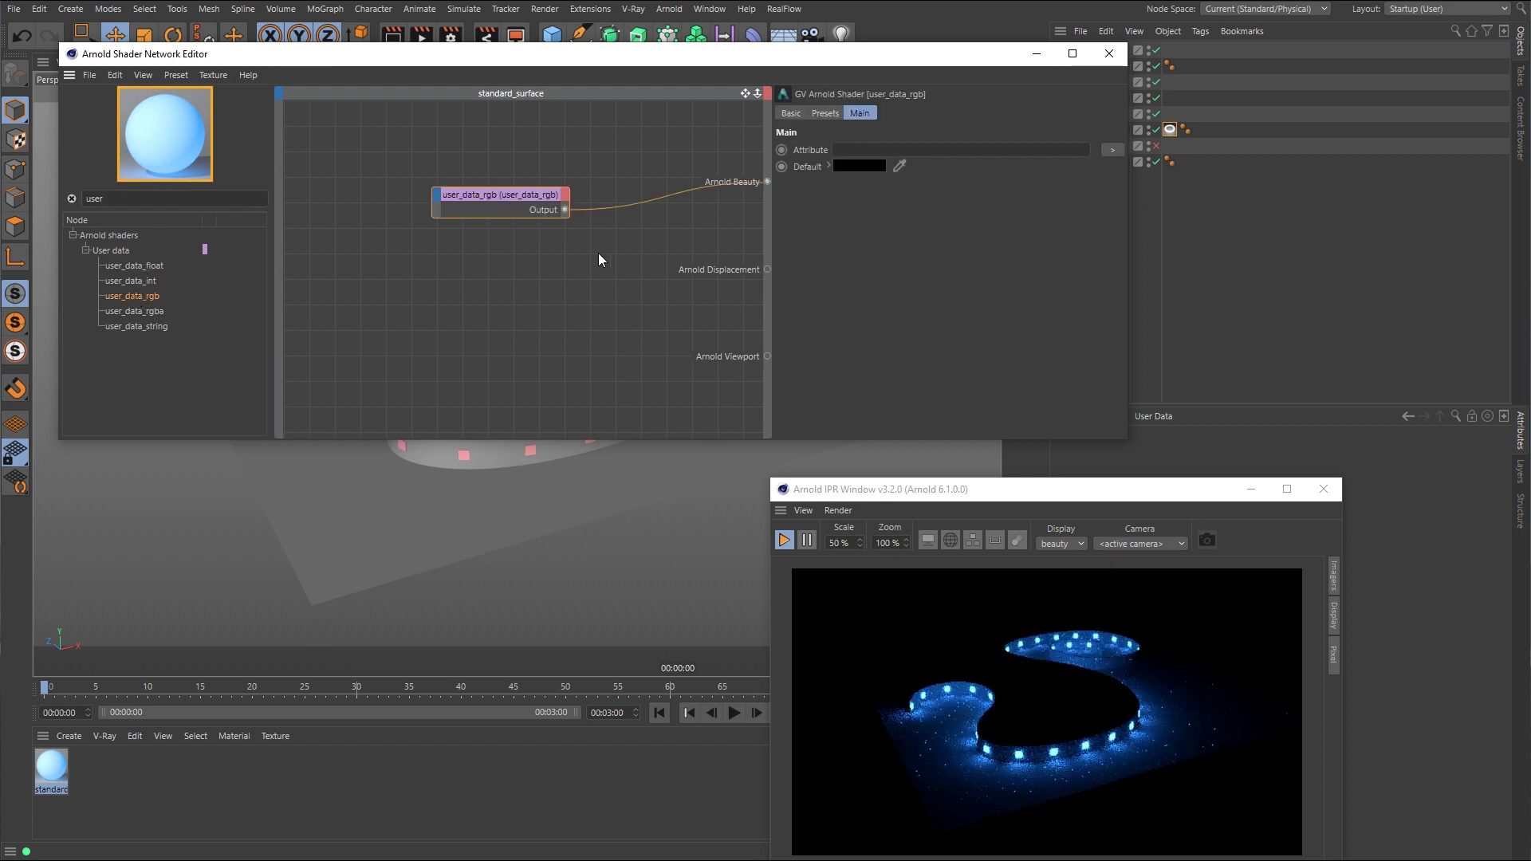
pyautogui.click(863, 146)
pyautogui.write('display_color')
# - Link the standard_surface material into the LED Arnold Mesh Light tag's Color field
pyautogui.click(1109, 53)
pyautogui.moveTo(1129, 482); pyautogui.dragTo(609, 358)
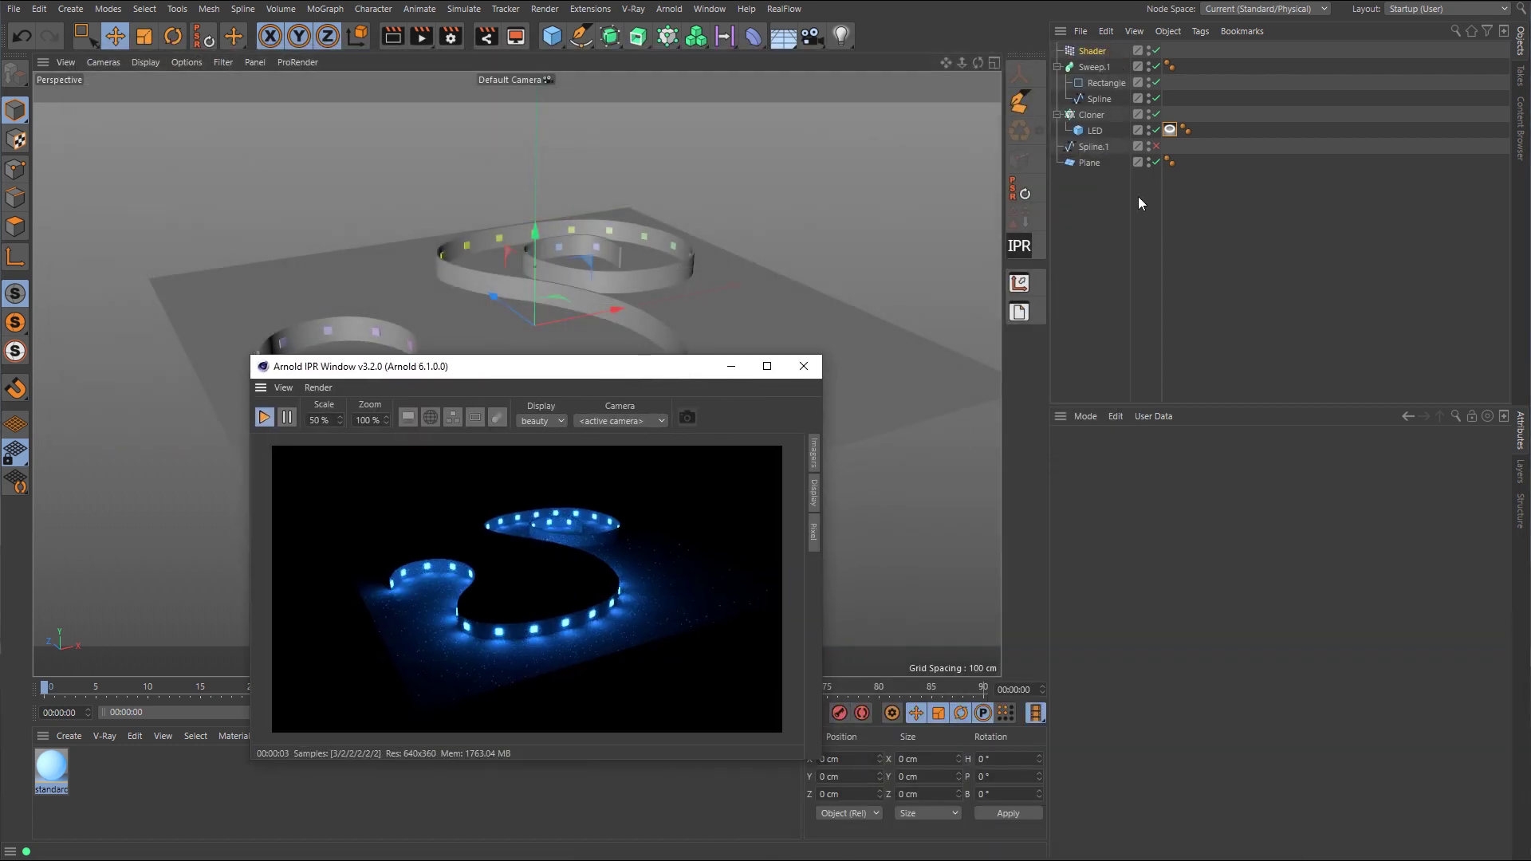
pyautogui.click(1170, 130)
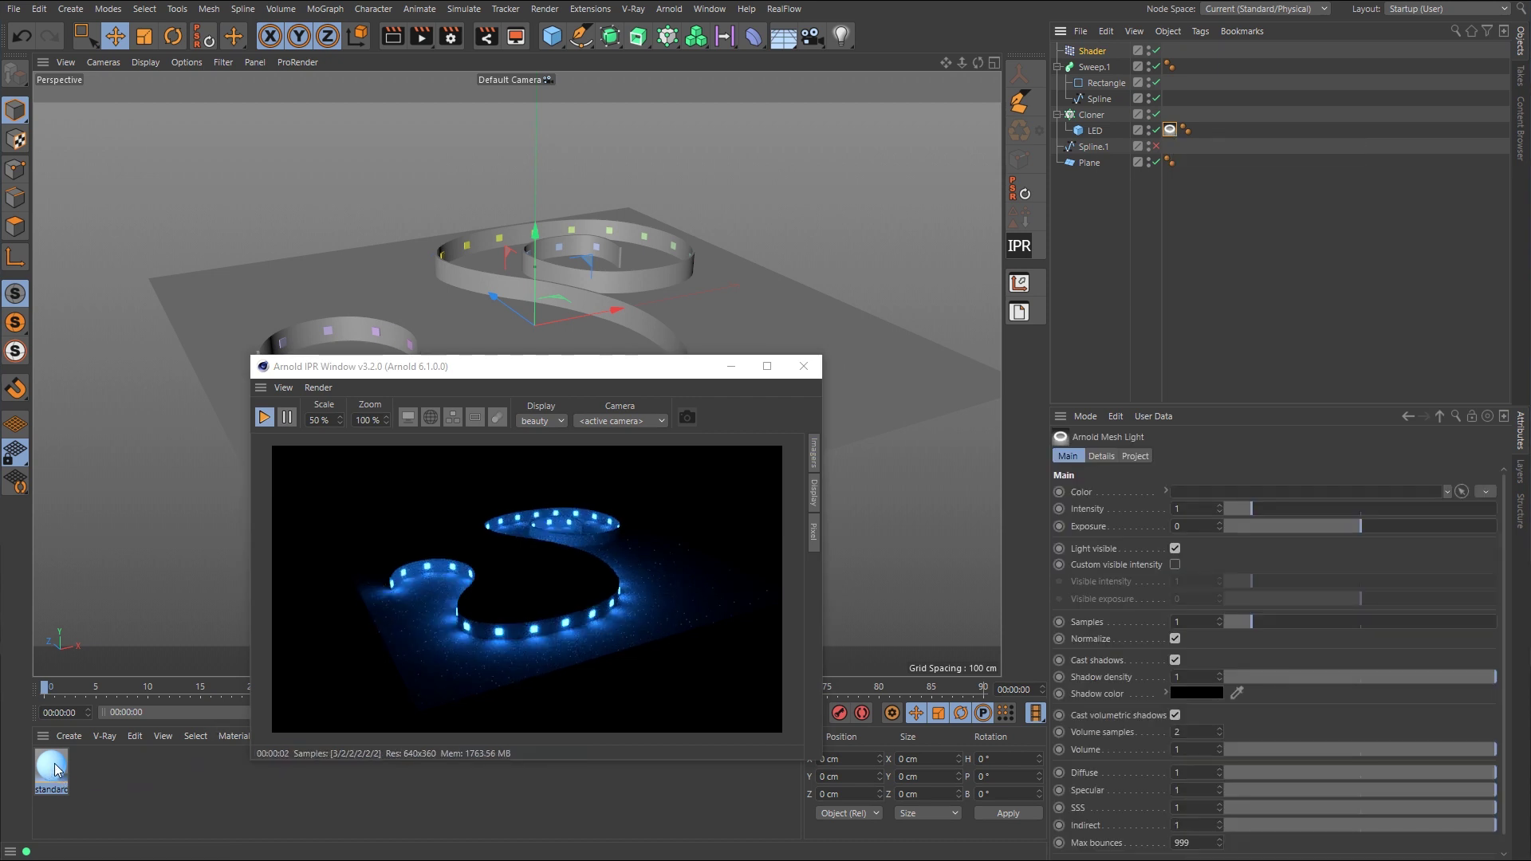
pyautogui.moveTo(1232, 505); pyautogui.dragTo(1229, 496)
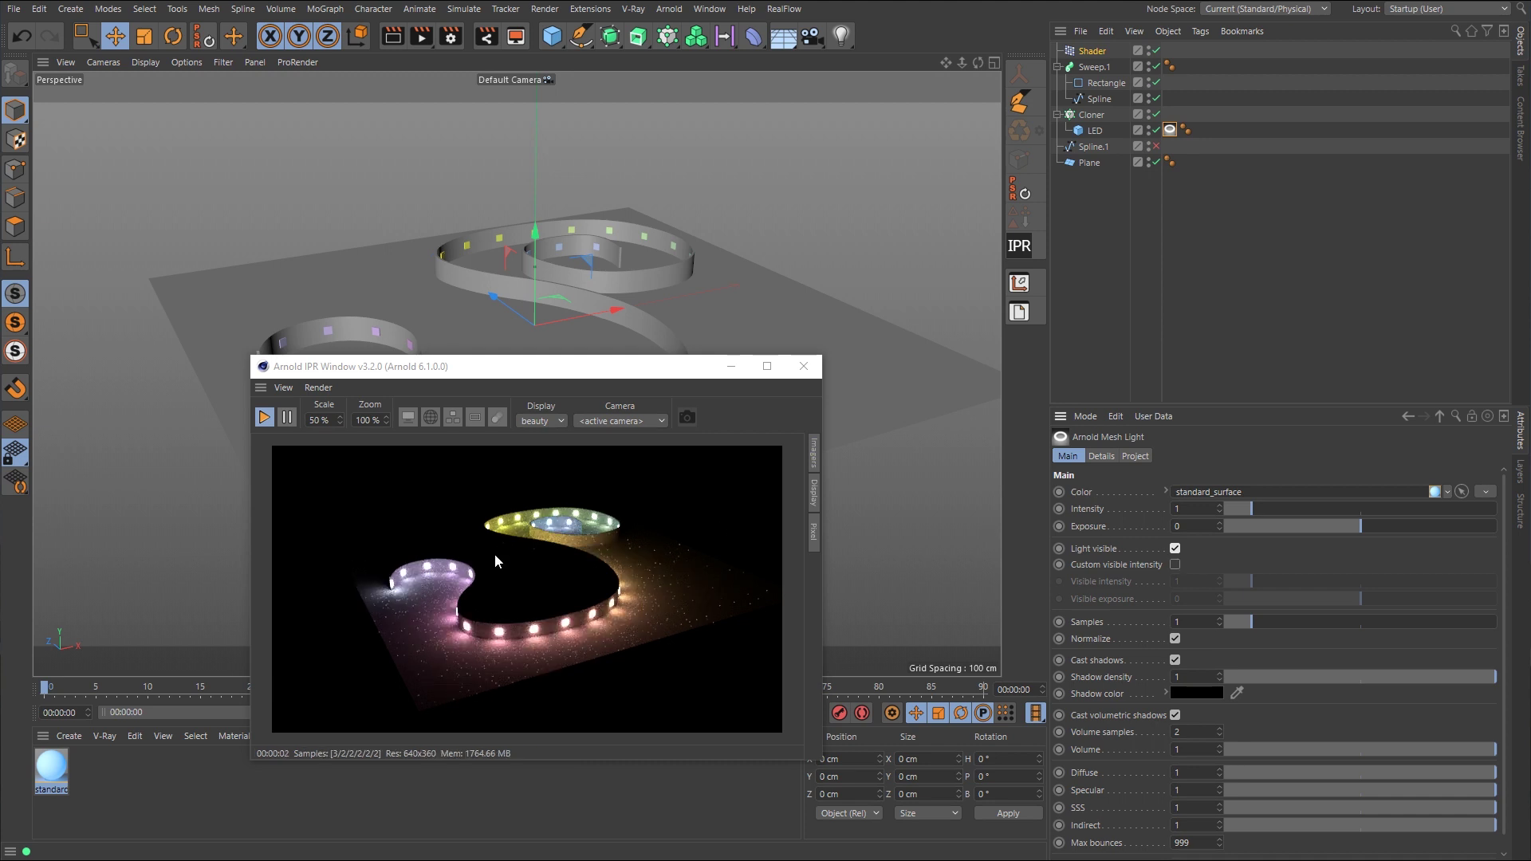
# - Uncheck Color's Use Alpha/Strength on the Shader effector's Parameter tab
pyautogui.click(1093, 51)
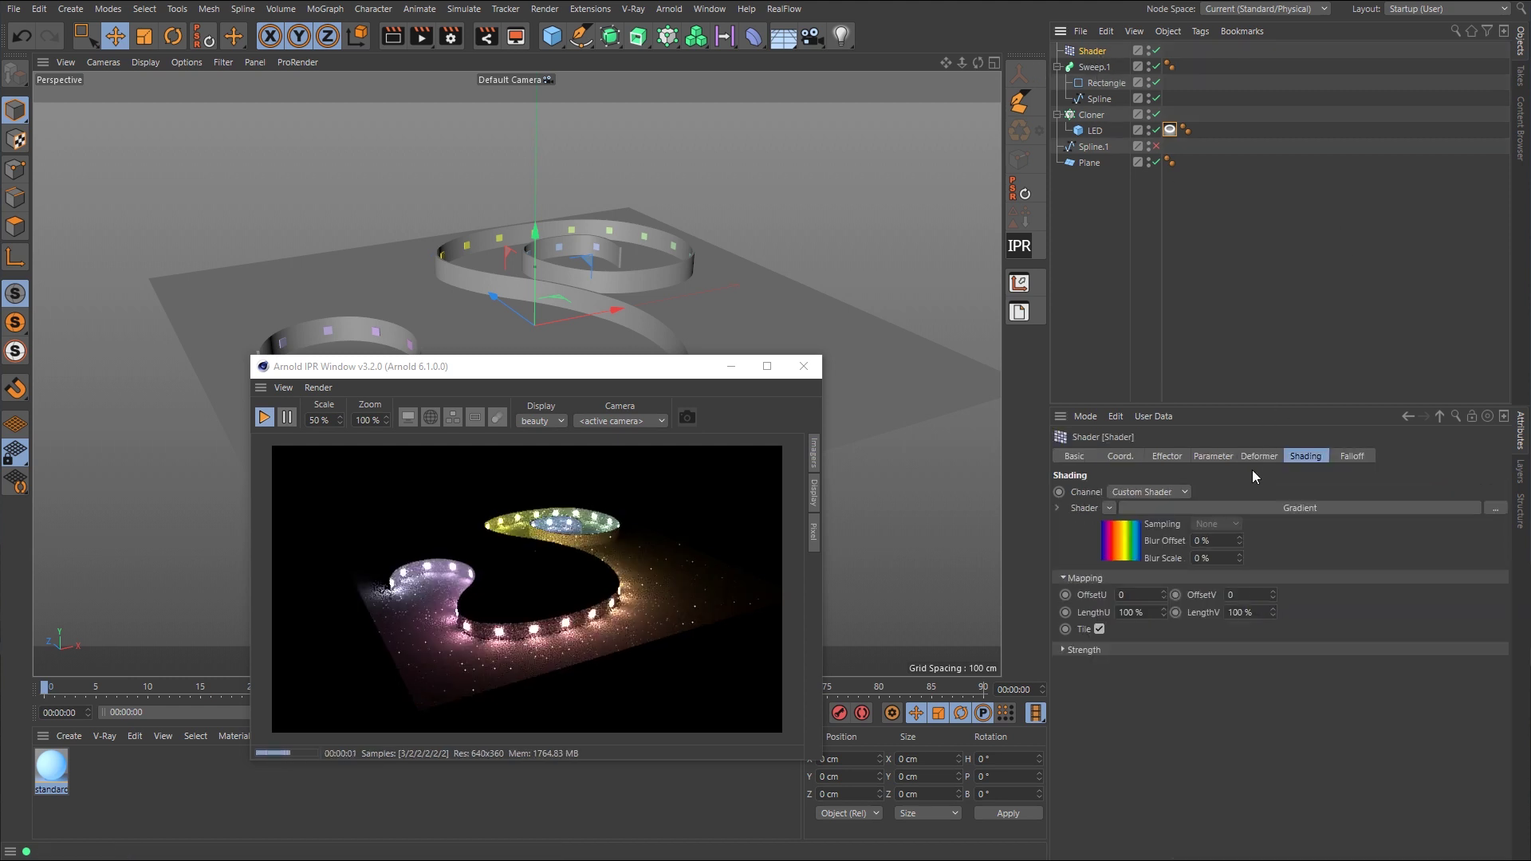
pyautogui.click(1218, 456)
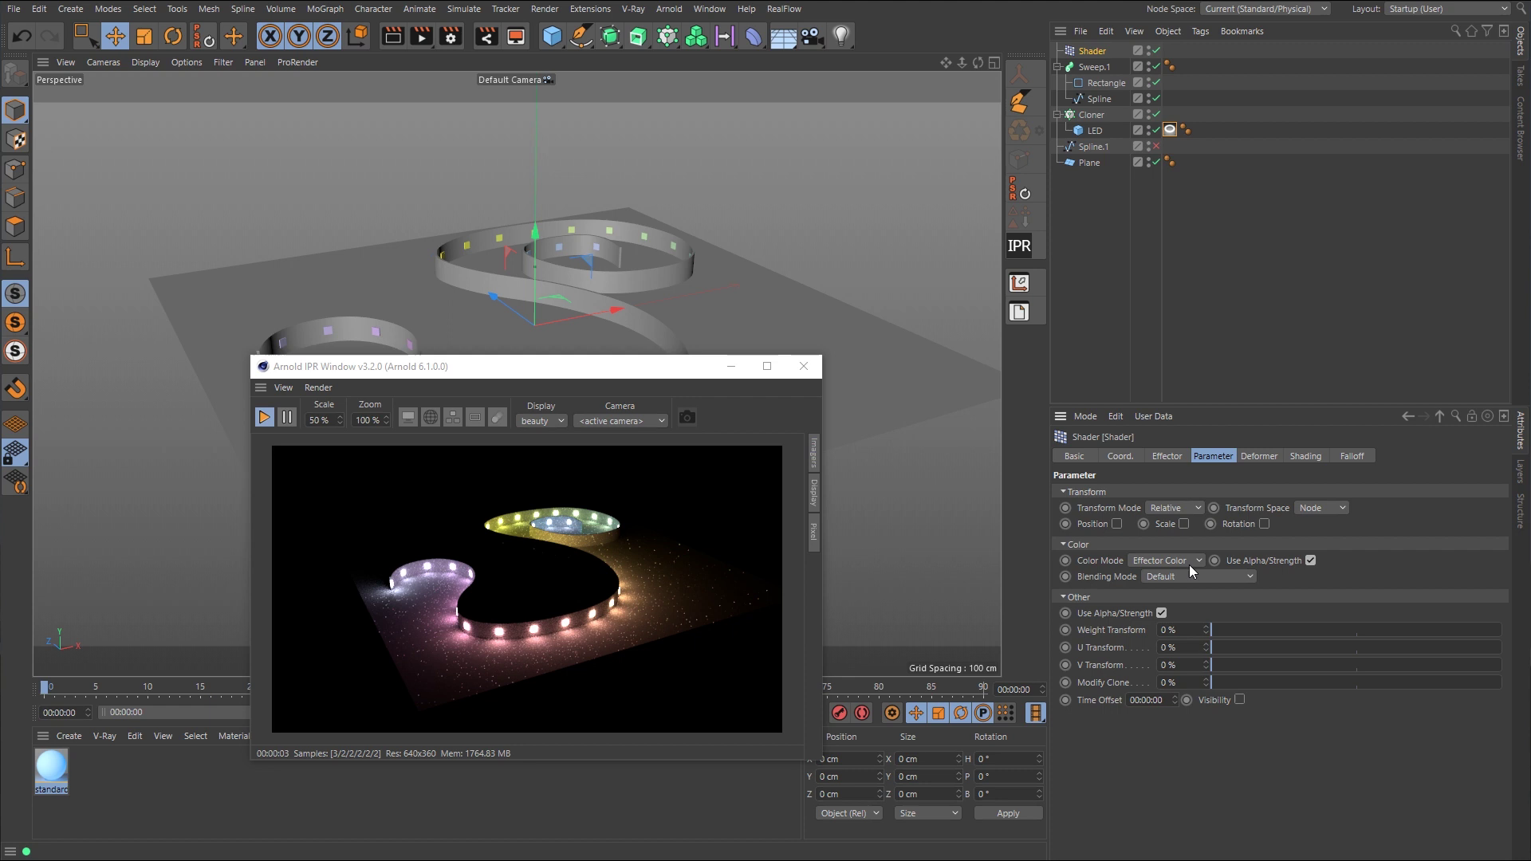
pyautogui.click(1311, 561)
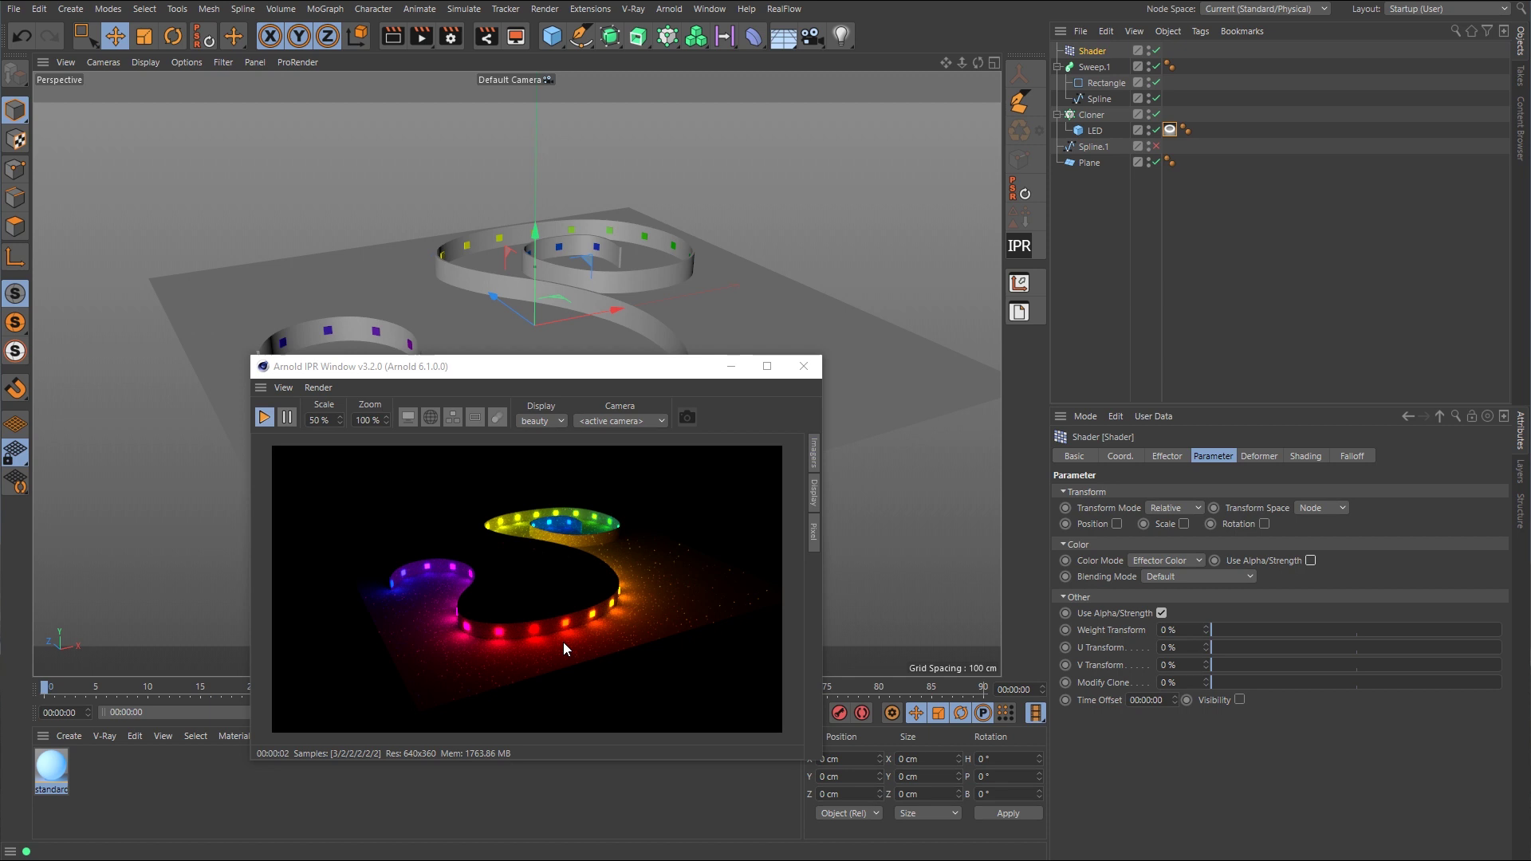
# - Set the Shader effector's gradient LengthU to 500%, then to 800%
pyautogui.click(1094, 53)
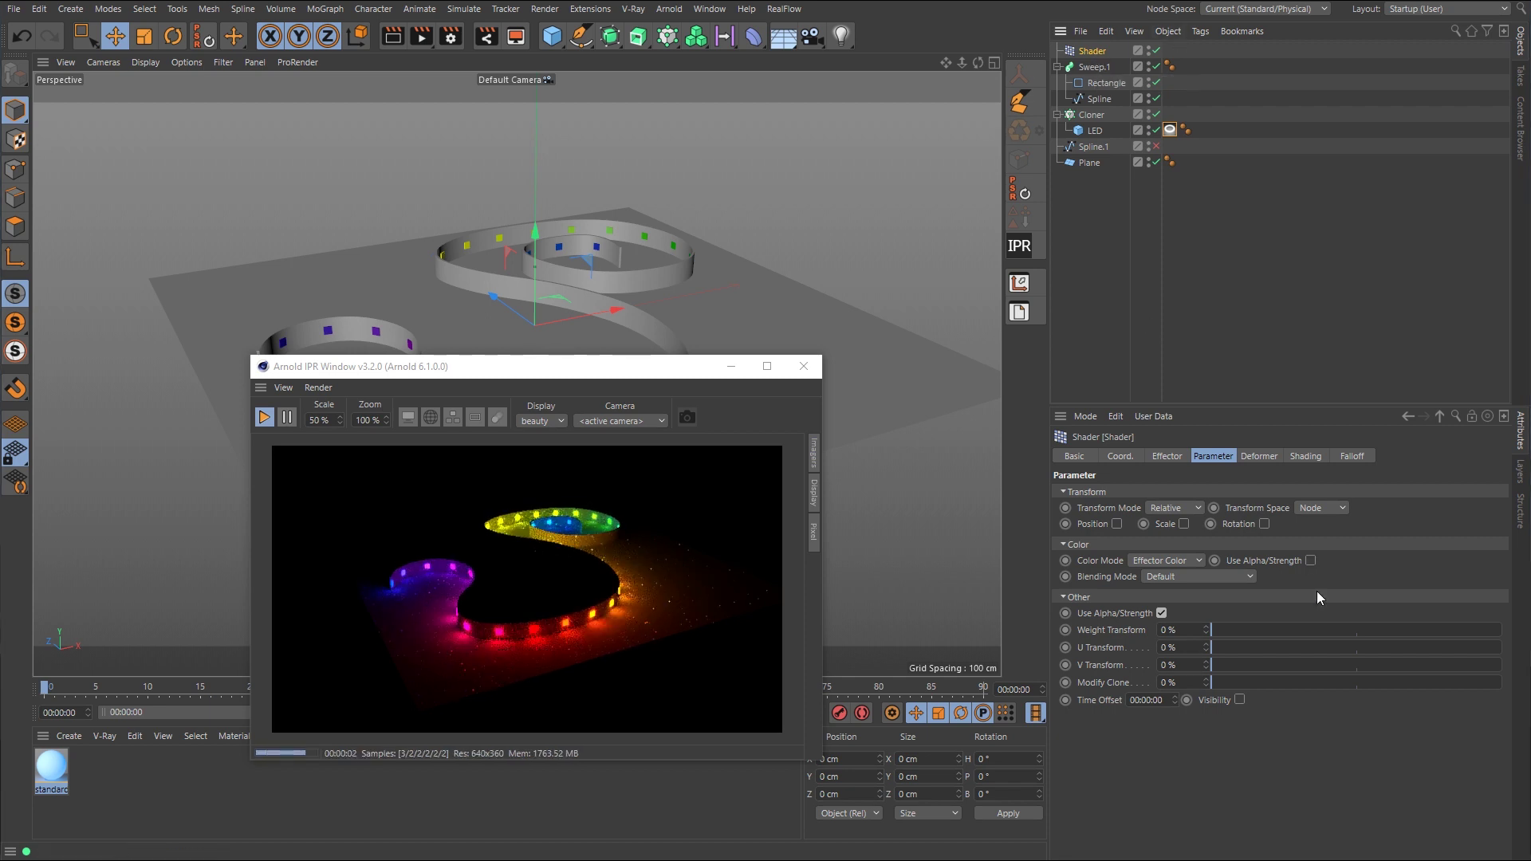
pyautogui.click(1308, 456)
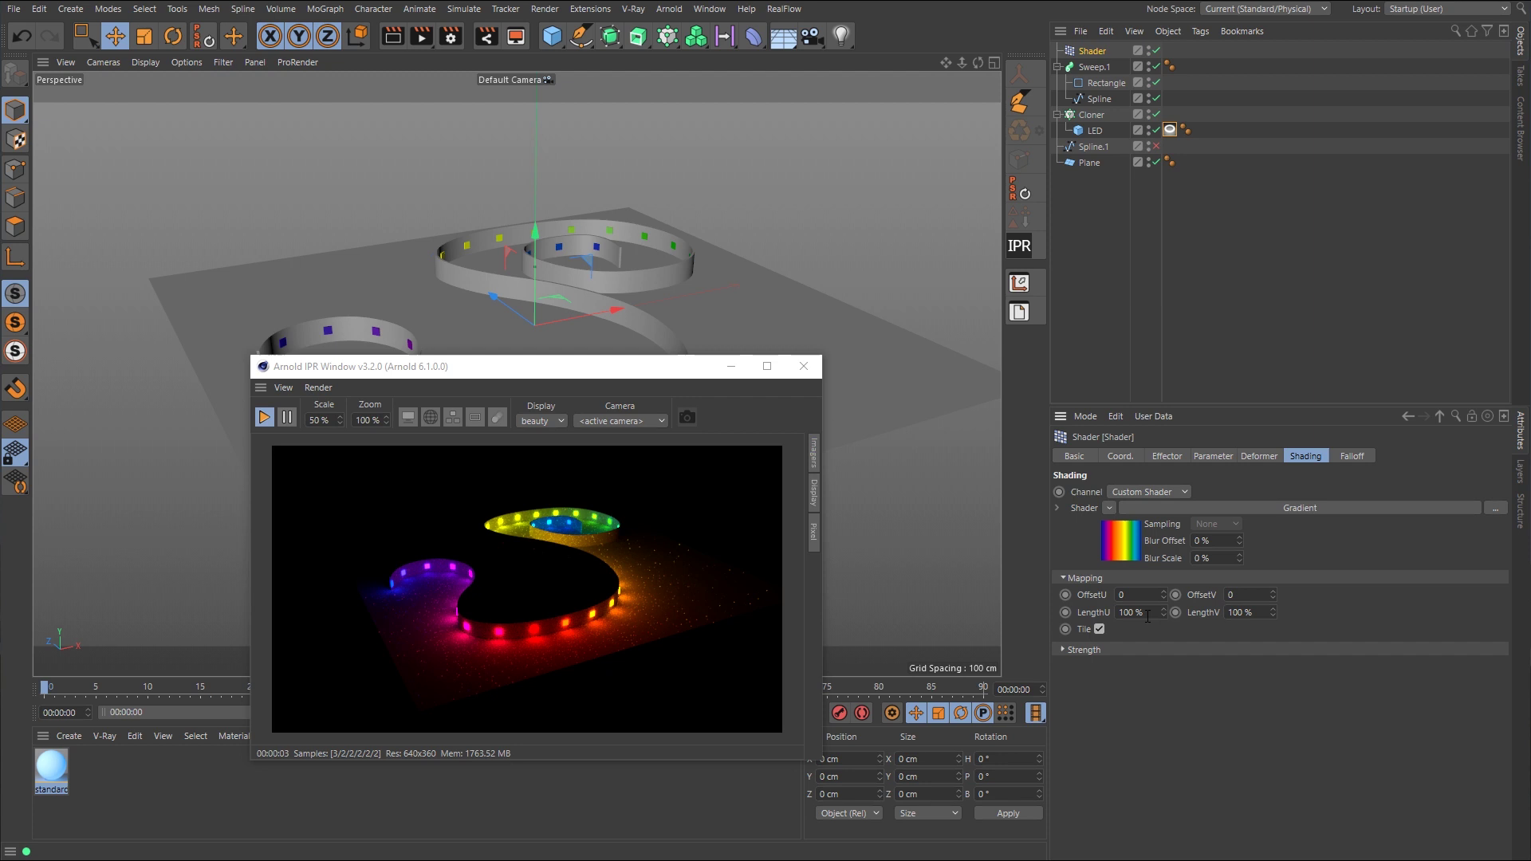
pyautogui.moveTo(1163, 611); pyautogui.dragTo(1085, 617)
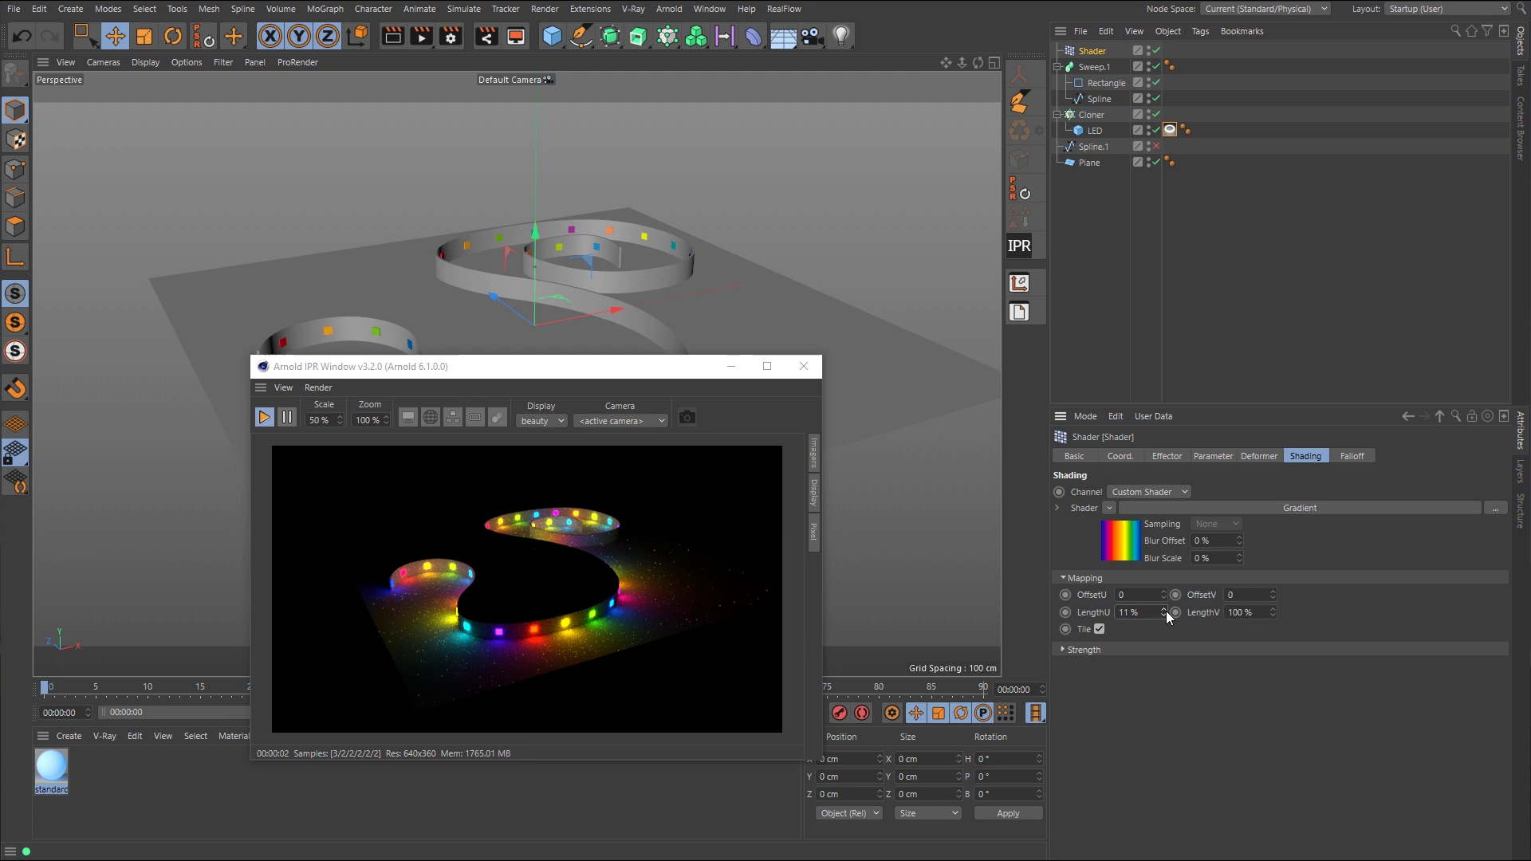
pyautogui.moveTo(1166, 611); pyautogui.dragTo(1003, 609)
pyautogui.write('500')
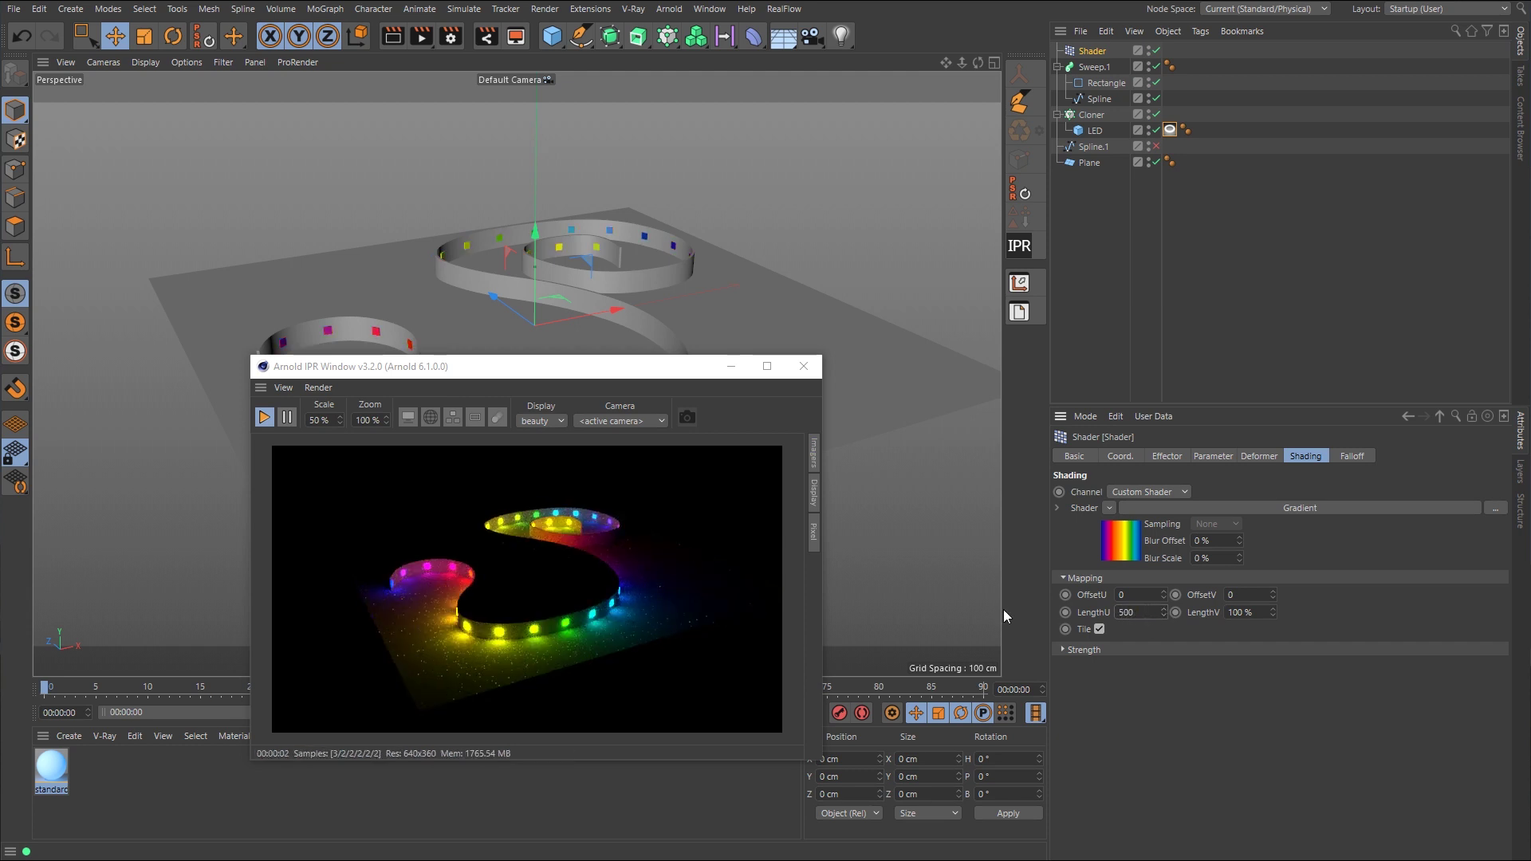
pyautogui.press('Return')
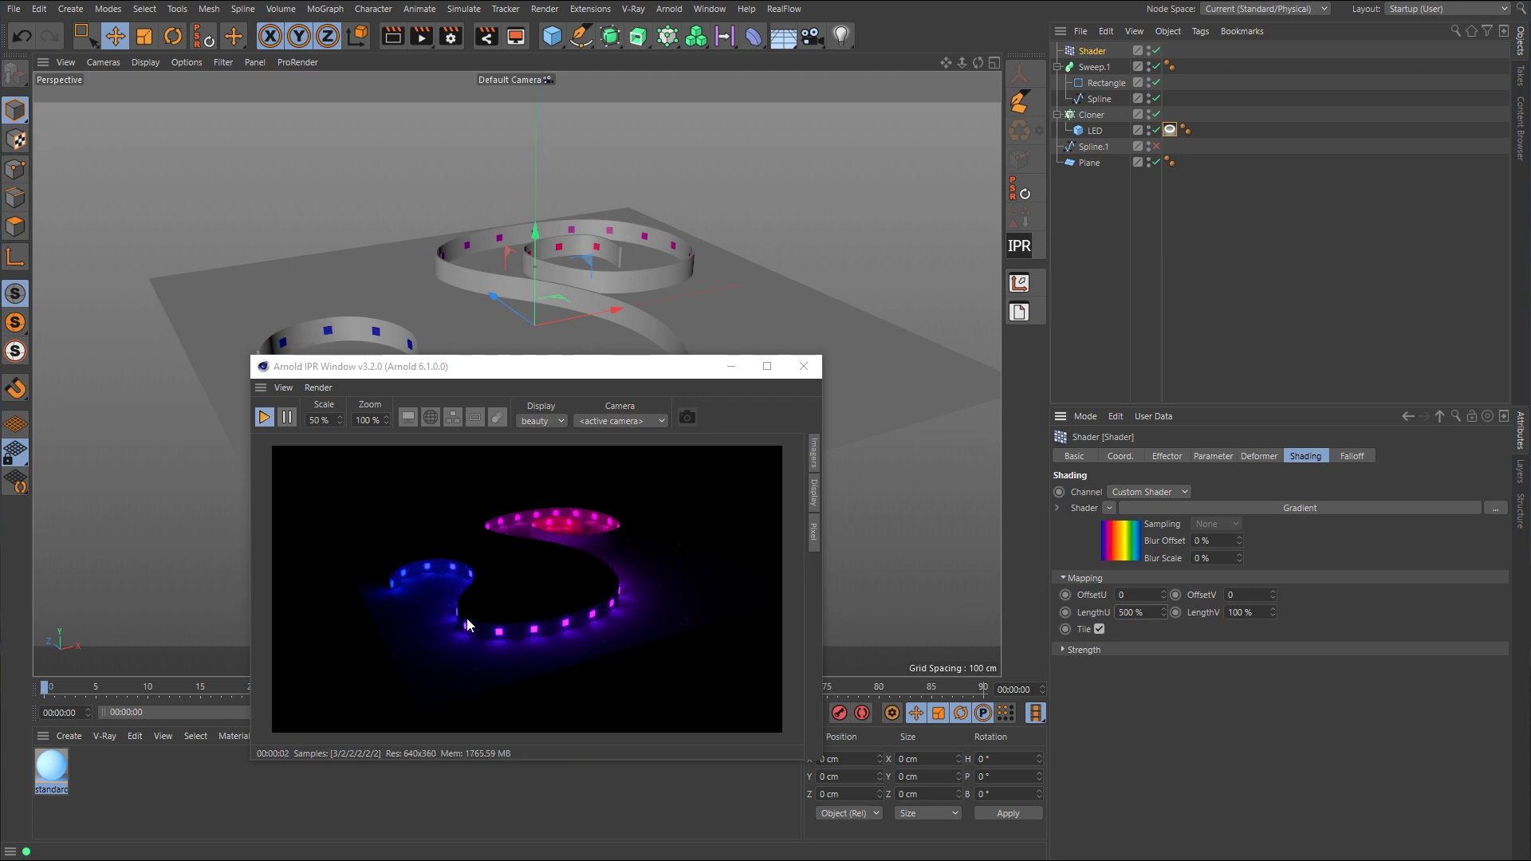
pyautogui.click(1120, 613)
pyautogui.write('800')
pyautogui.press('Return')
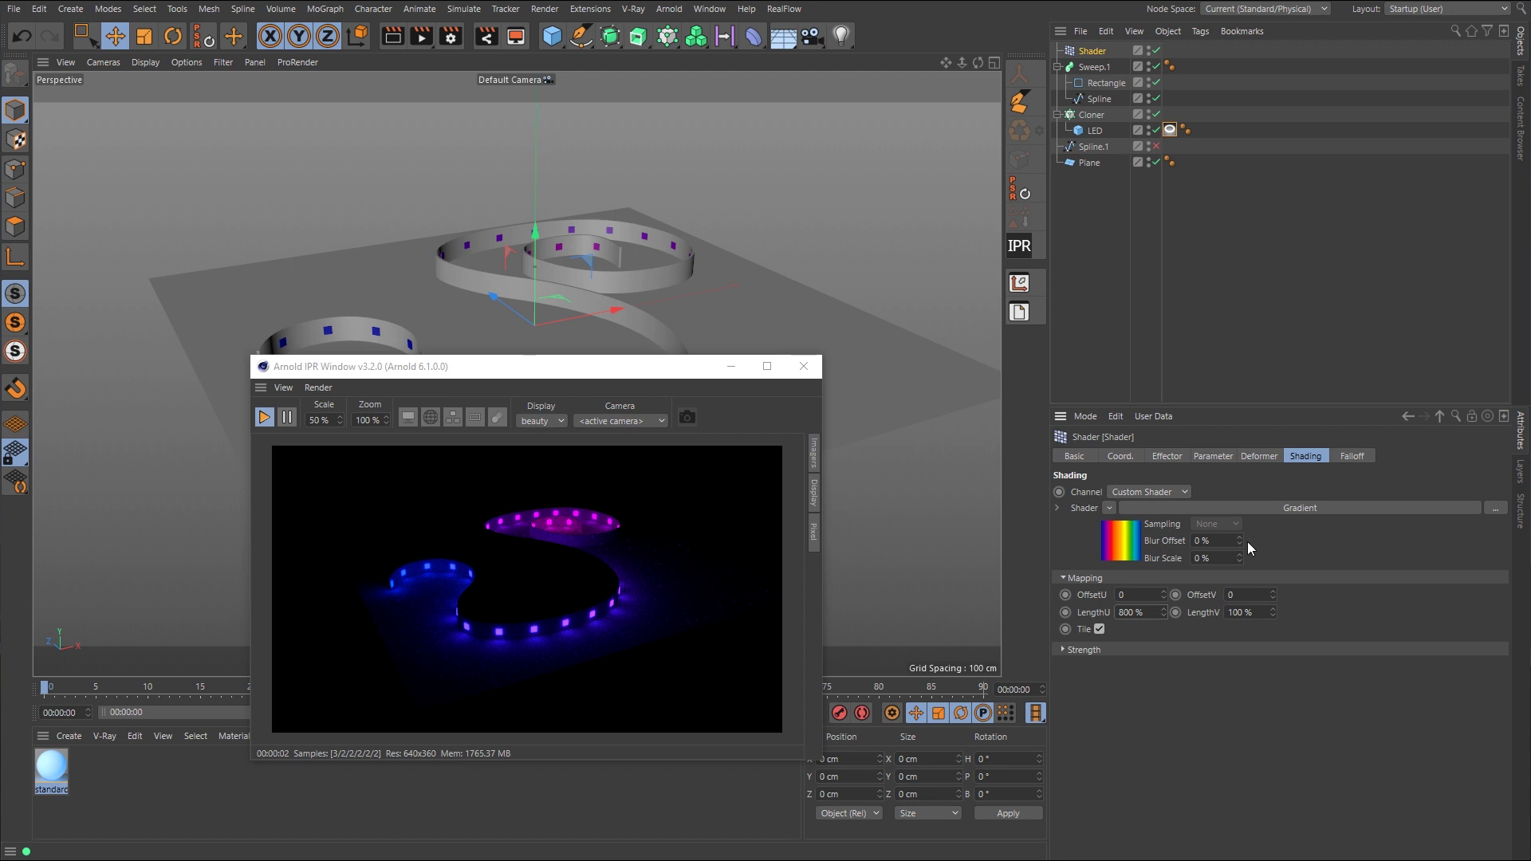
# - Raise the gradient's OffsetU to 8.17 to cycle the LED colours
pyautogui.moveTo(1164, 595); pyautogui.dragTo(1165, 590)
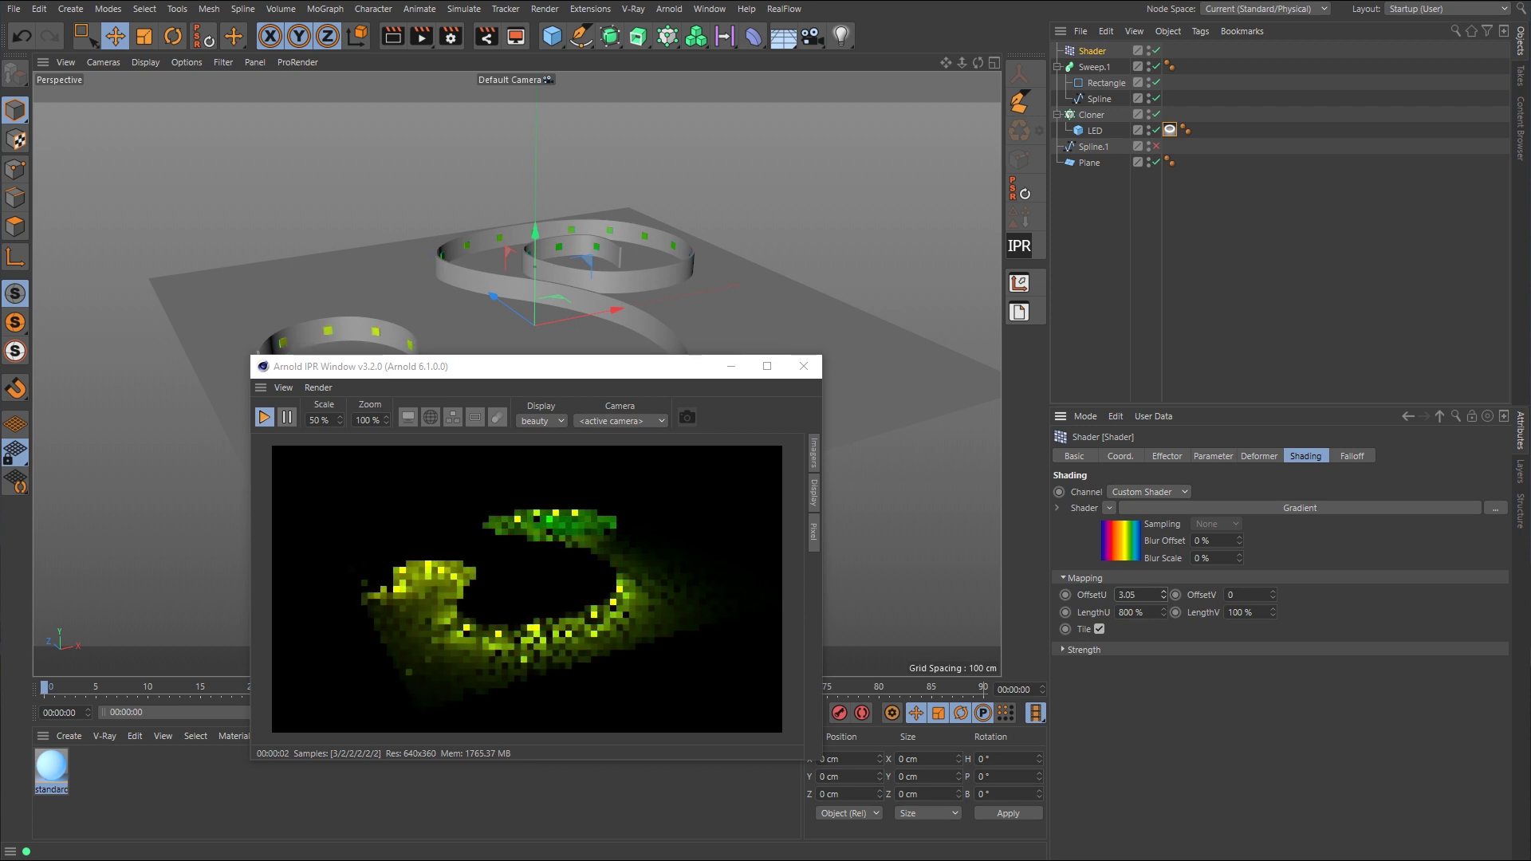
pyautogui.moveTo(1164, 595); pyautogui.dragTo(1274, 595)
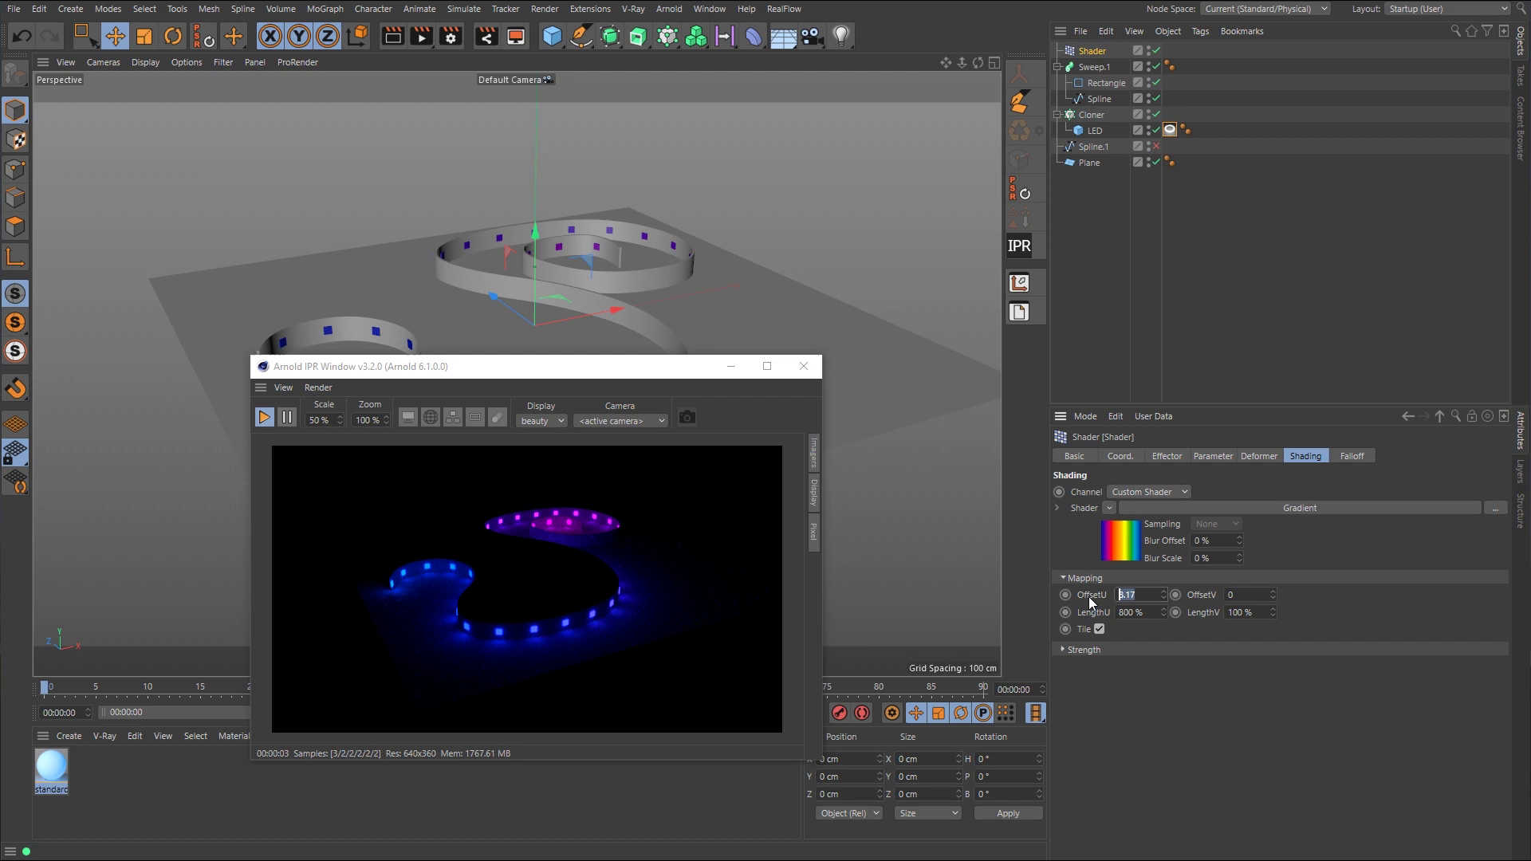
# - Set the gradient's OffsetU to 0
pyautogui.write('0')
pyautogui.press('Return')
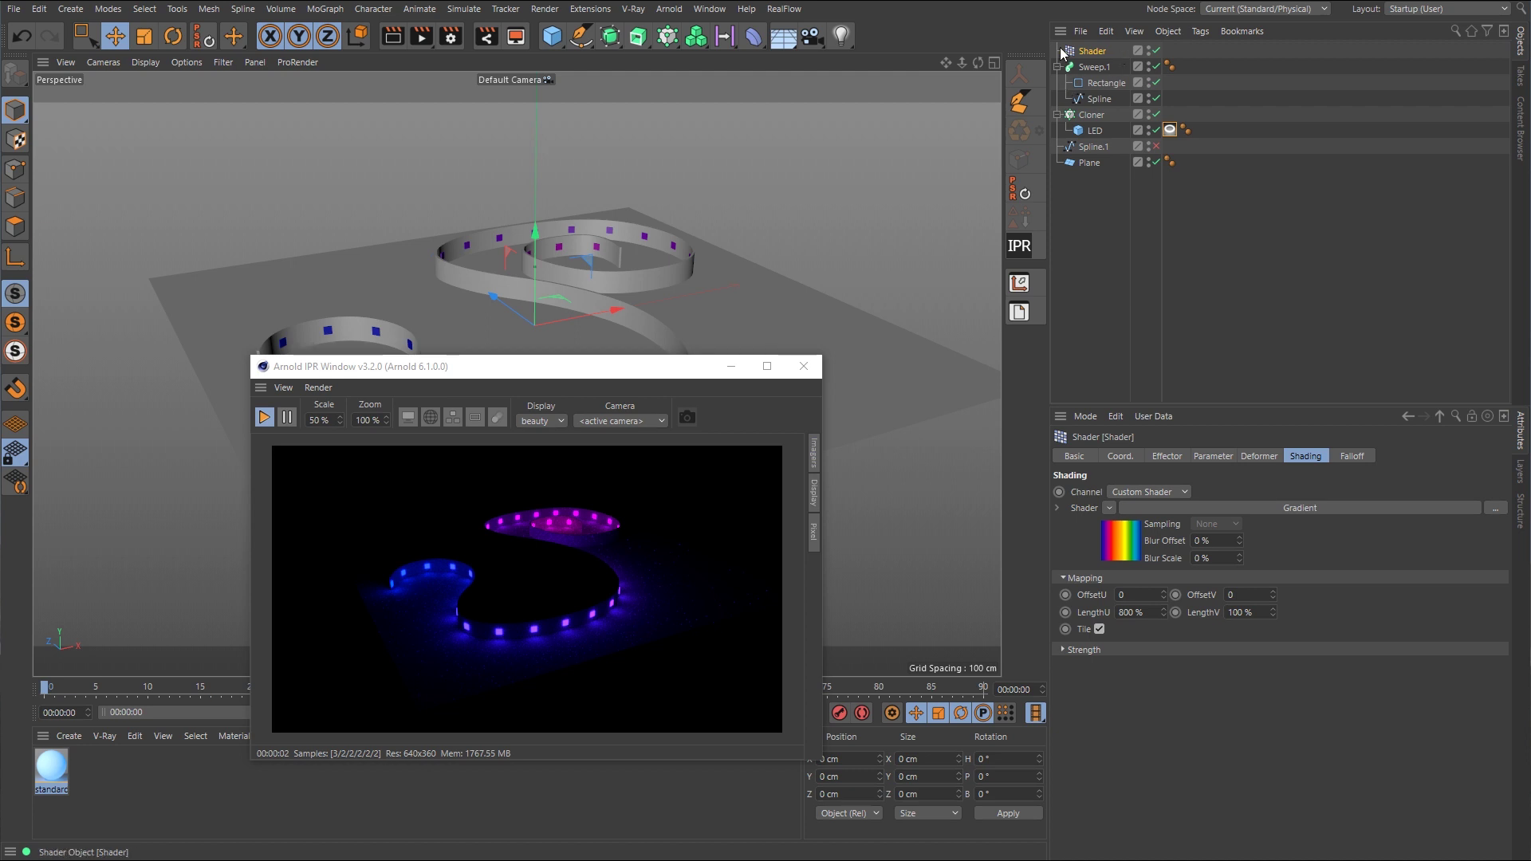
# - Switch off the Shader effector and open the LED's standard_surface material in the Material Editor
pyautogui.click(1156, 51)
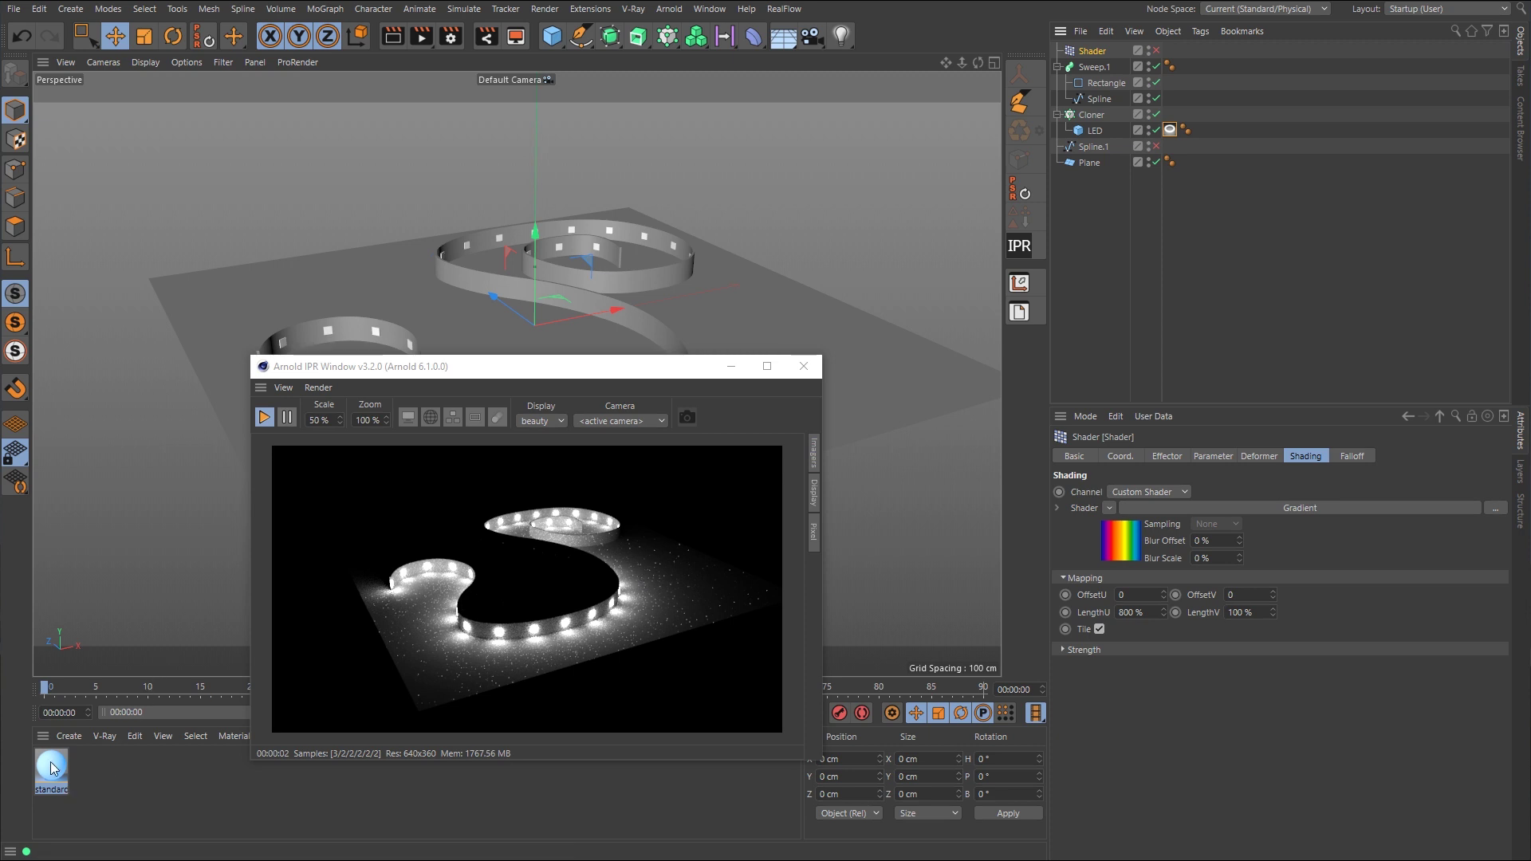
pyautogui.click(1170, 130)
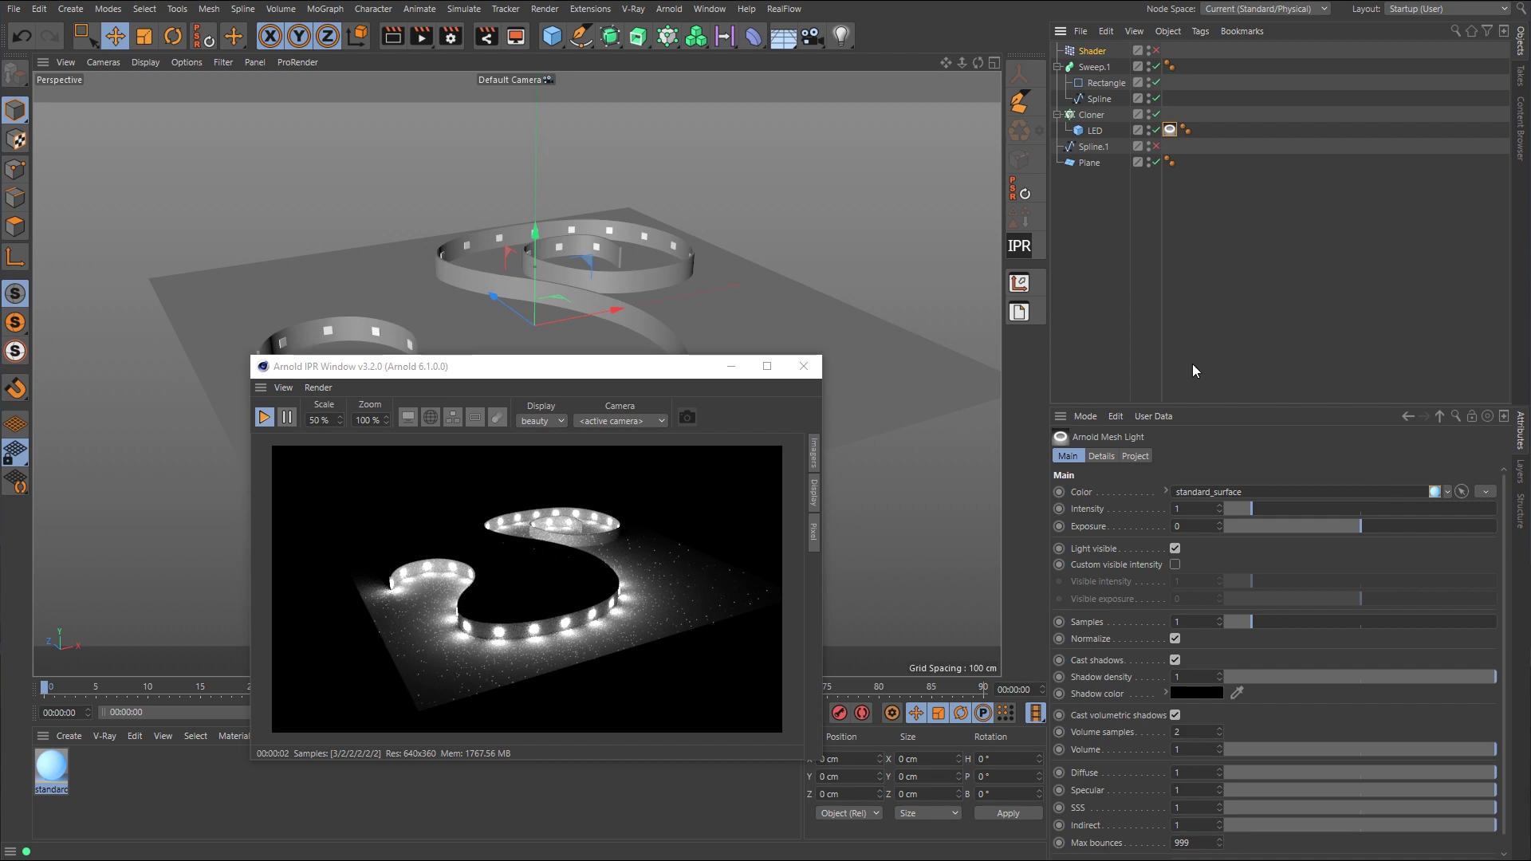
pyautogui.doubleClick(51, 767)
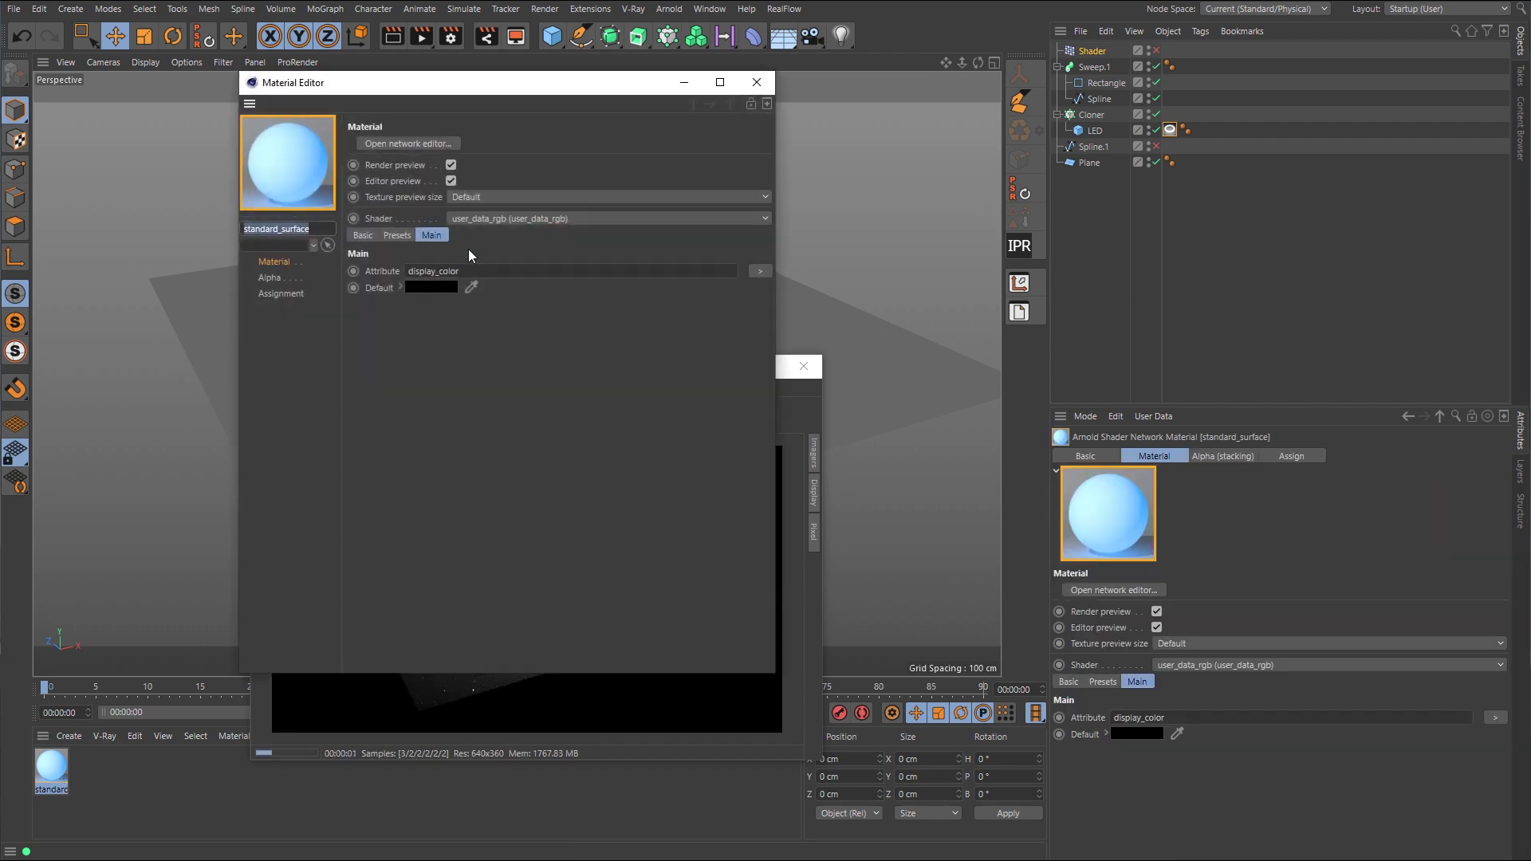
# - Open the material's node network and delete the user_data_rgb to Arnold Beauty wire
pyautogui.click(454, 144)
pyautogui.click(756, 83)
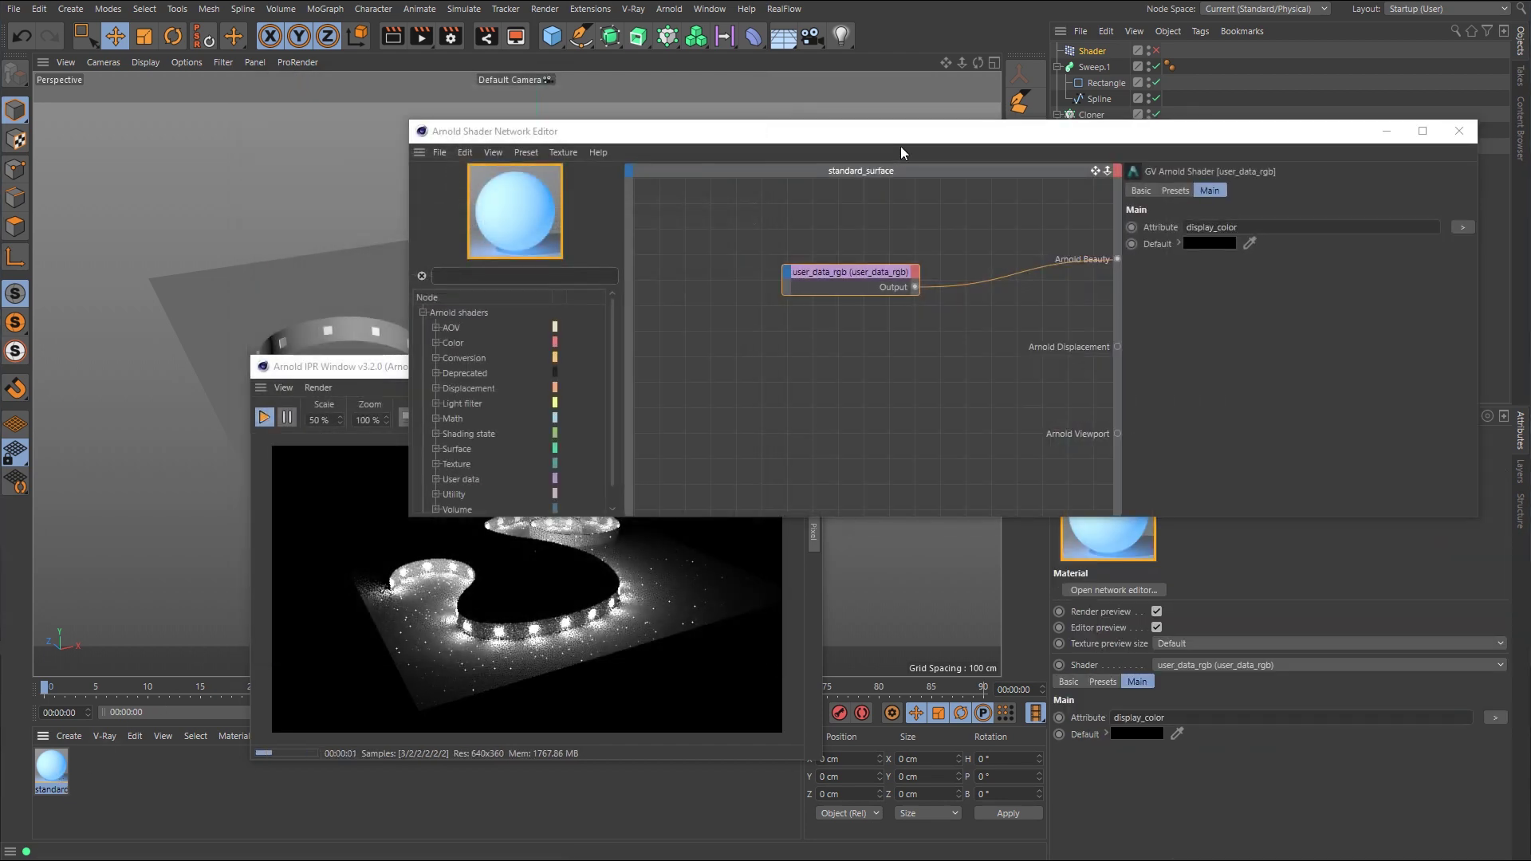
pyautogui.moveTo(901, 146); pyautogui.dragTo(522, 91)
pyautogui.click(628, 221)
pyautogui.press('Delete')
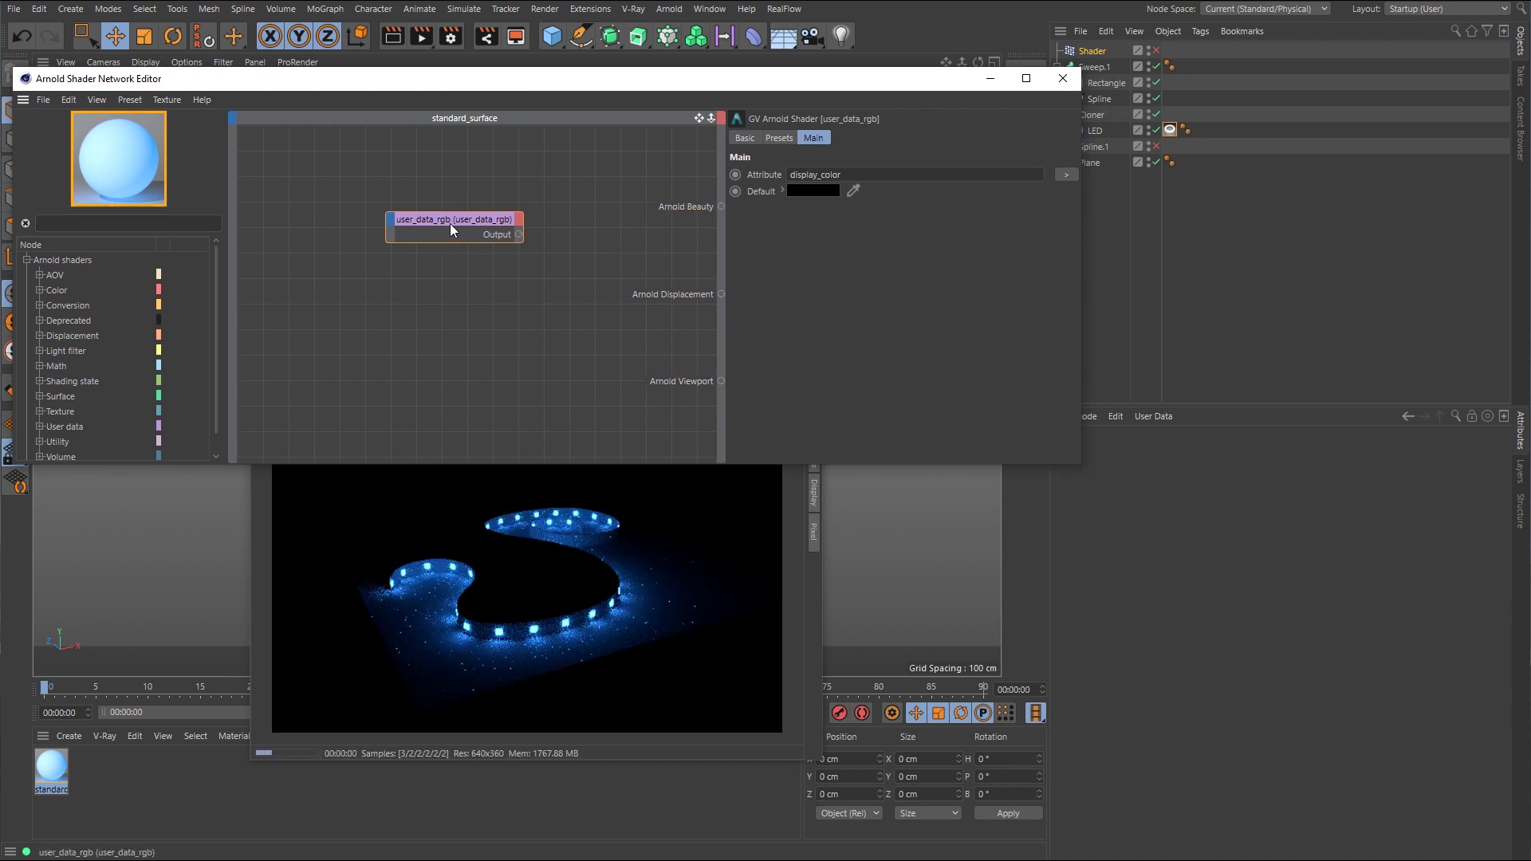
pyautogui.moveTo(382, 224); pyautogui.dragTo(377, 210)
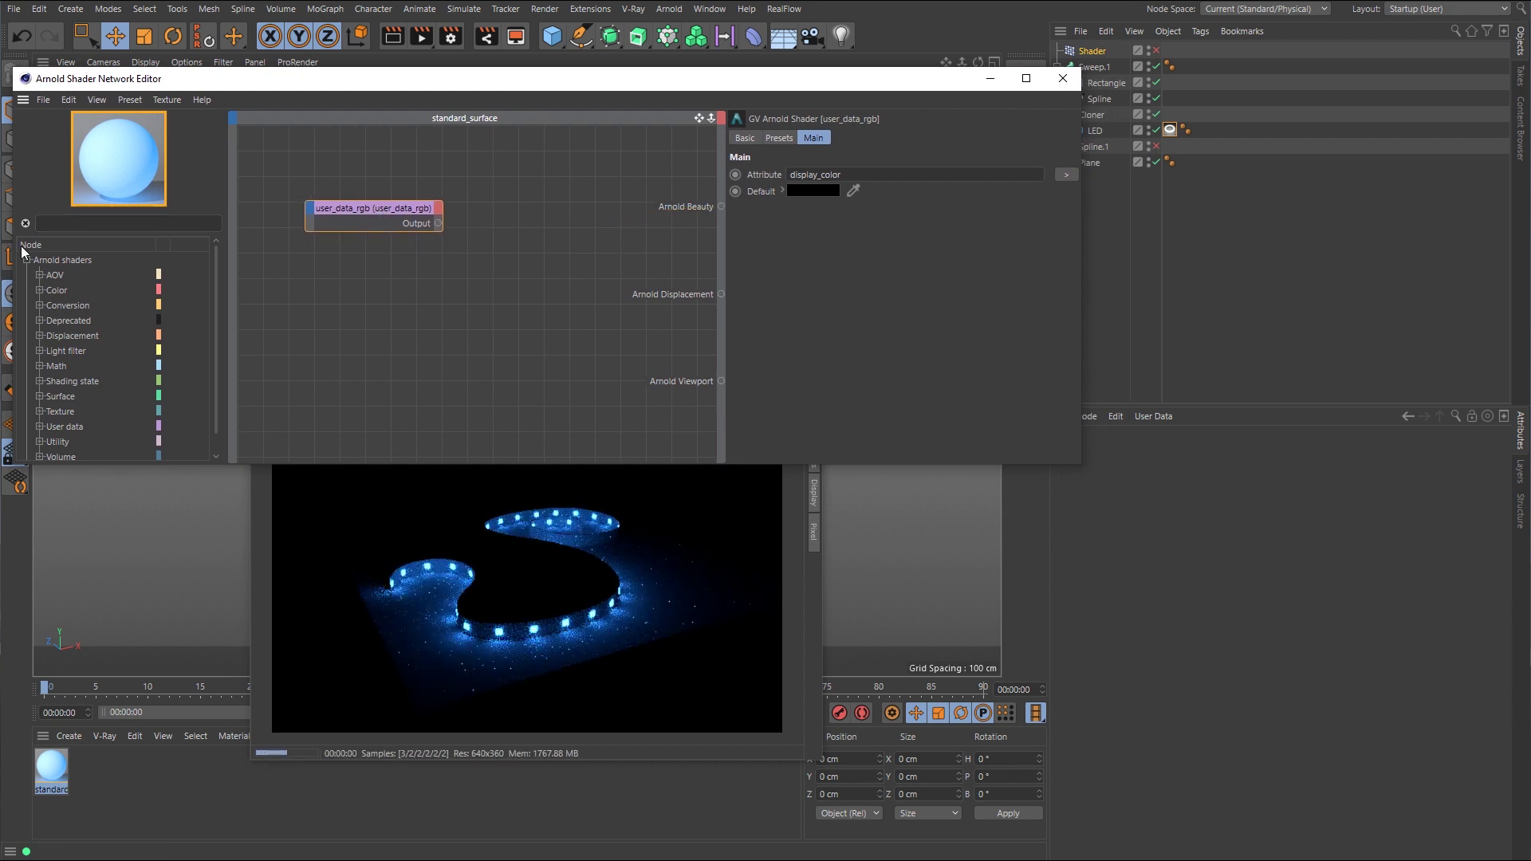
# - Add a ramp_rgb node to Arnold Beauty and plug user_data_rgb into its Input
pyautogui.click(73, 223)
pyautogui.write('ramp')
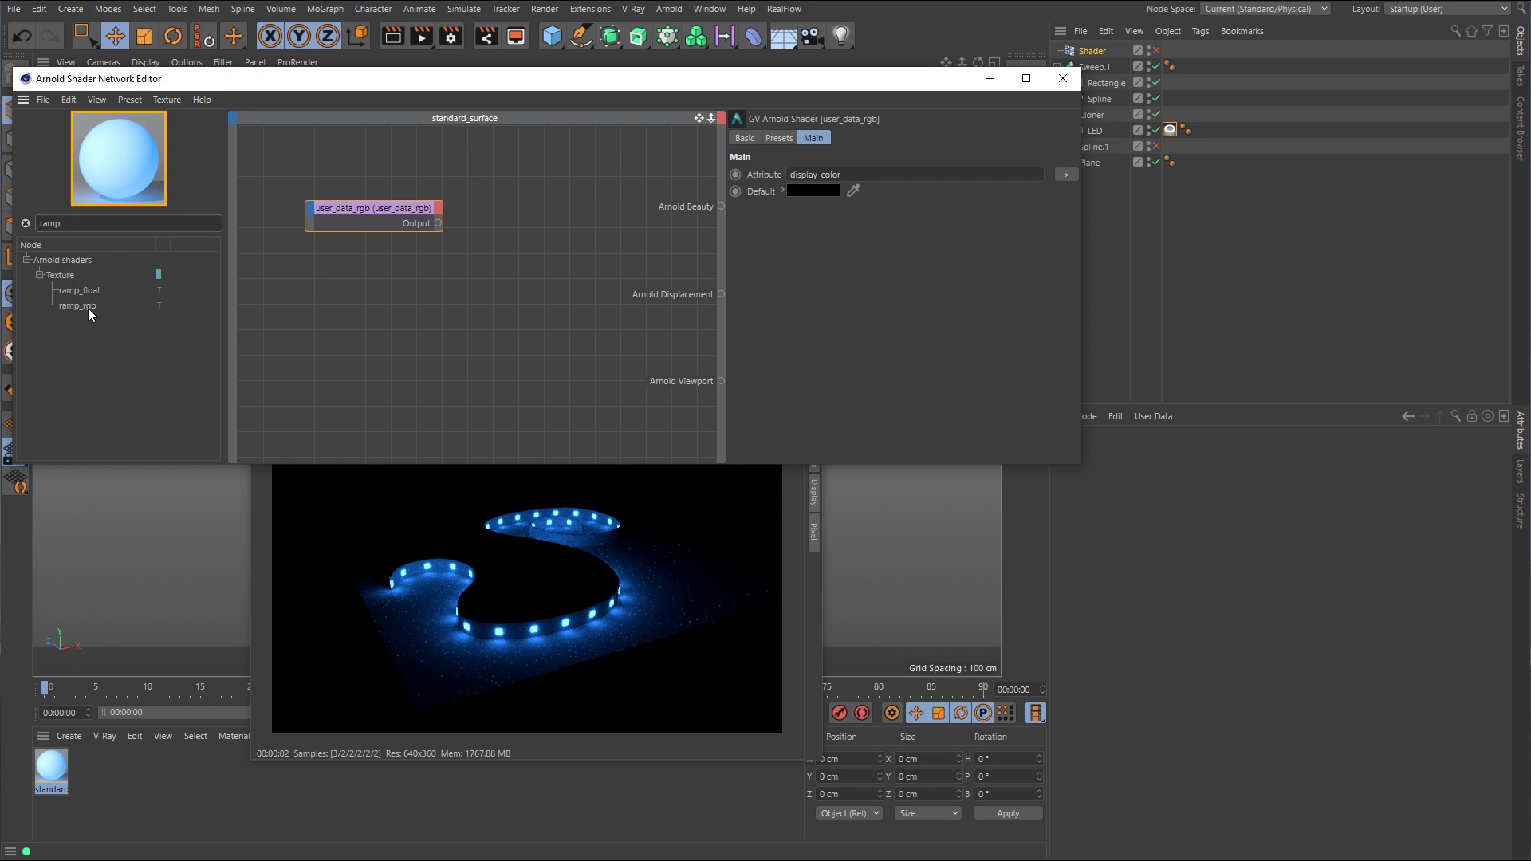
pyautogui.moveTo(87, 308); pyautogui.dragTo(547, 213)
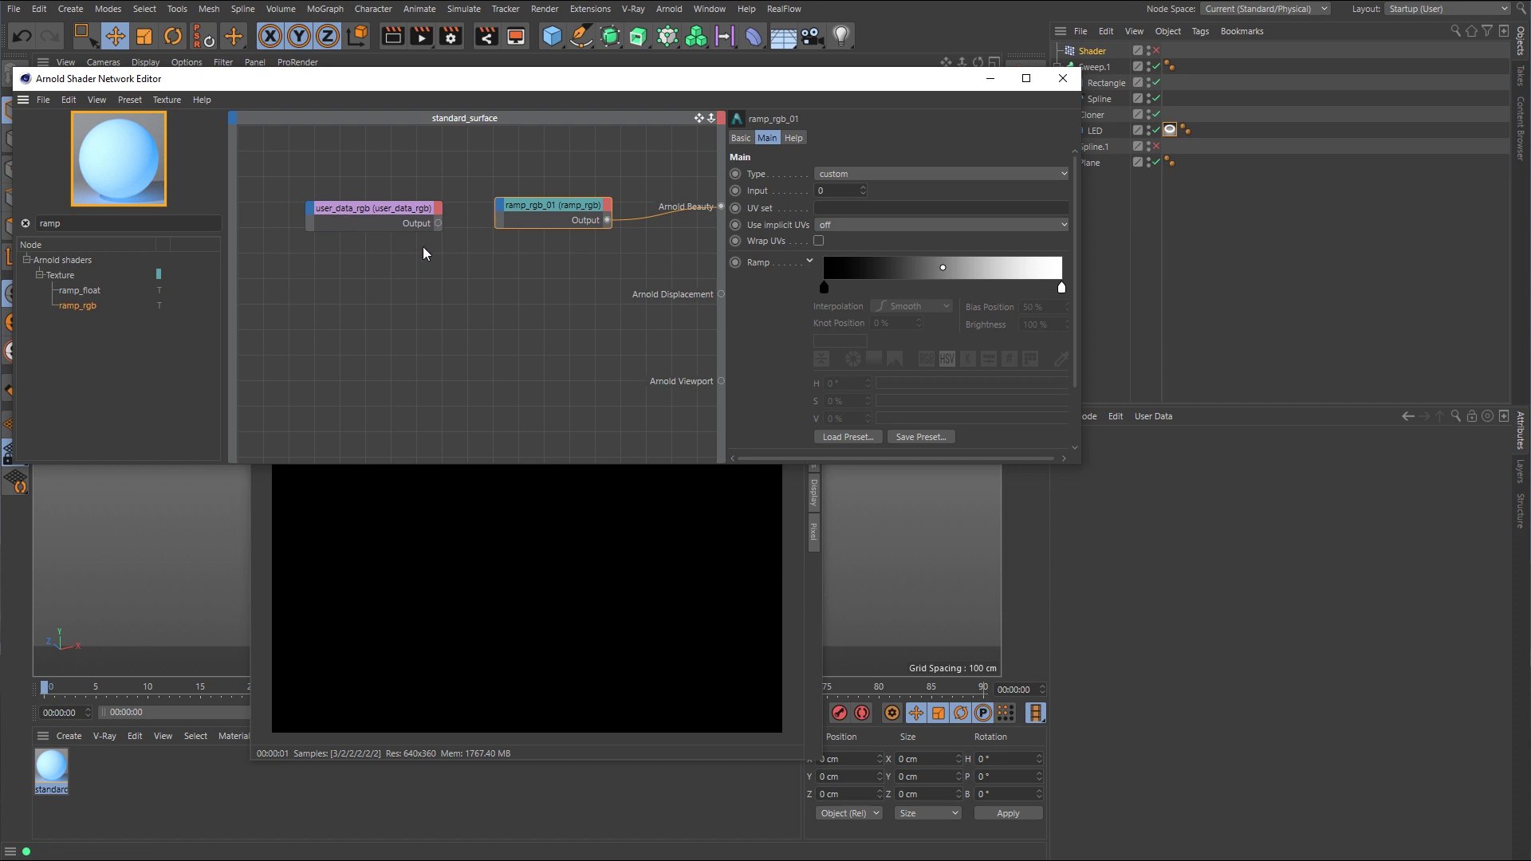
pyautogui.moveTo(438, 226); pyautogui.dragTo(503, 209)
pyautogui.moveTo(540, 220)
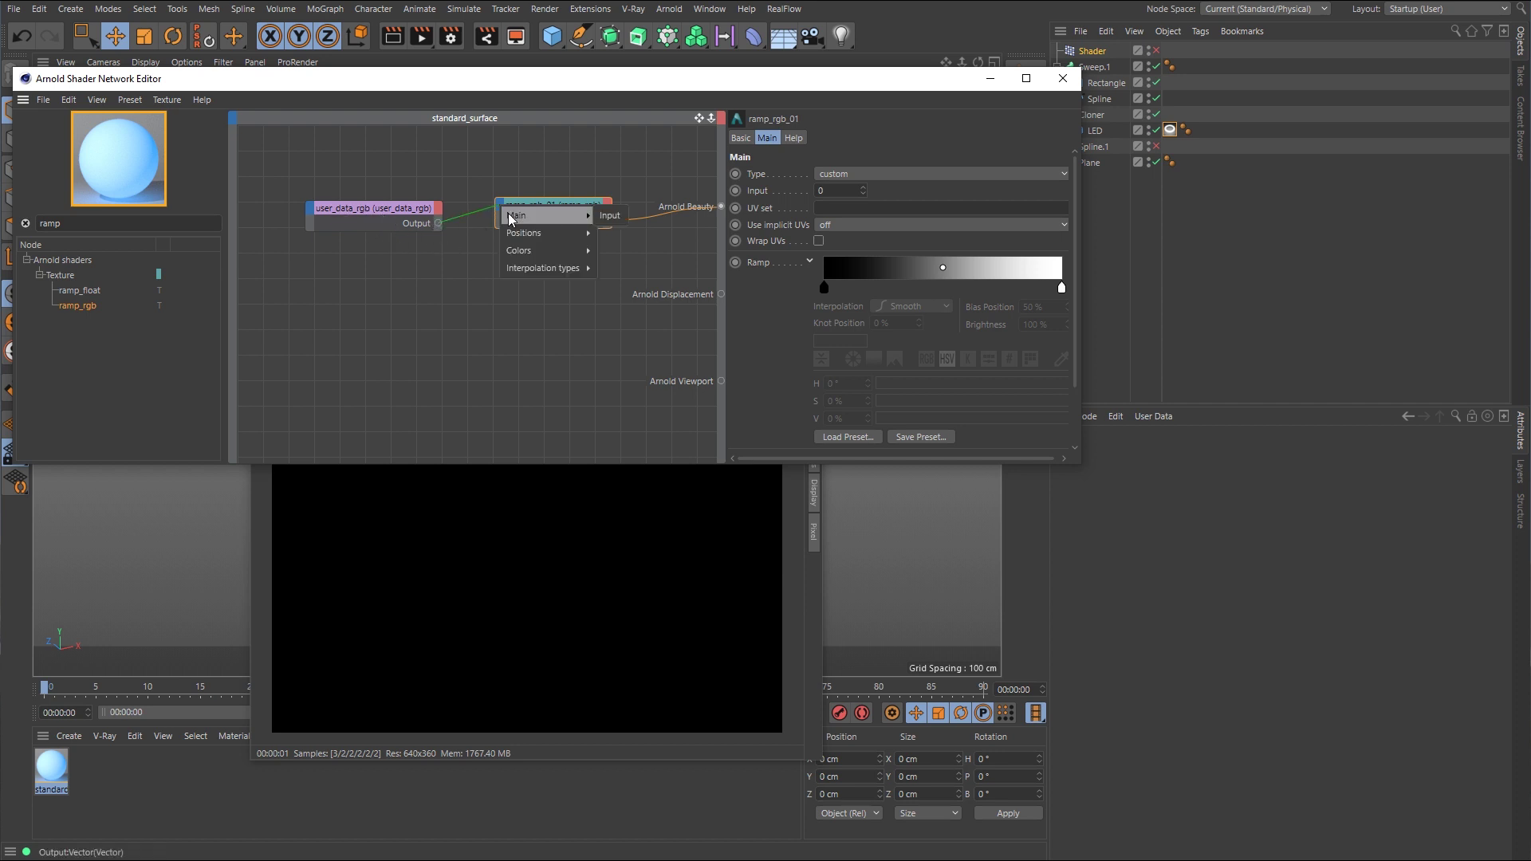
pyautogui.click(610, 215)
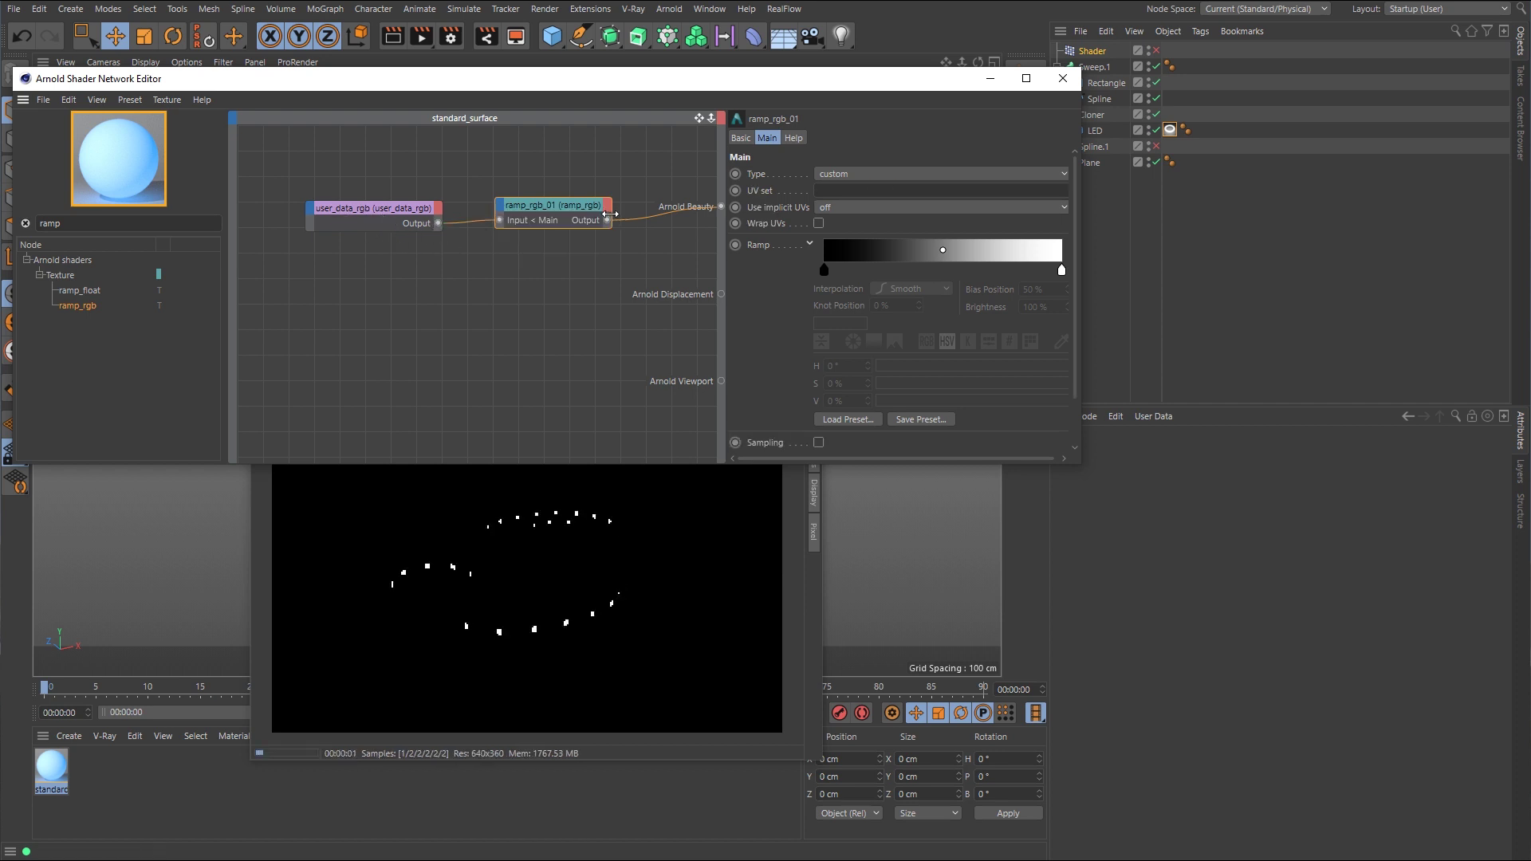
pyautogui.click(396, 211)
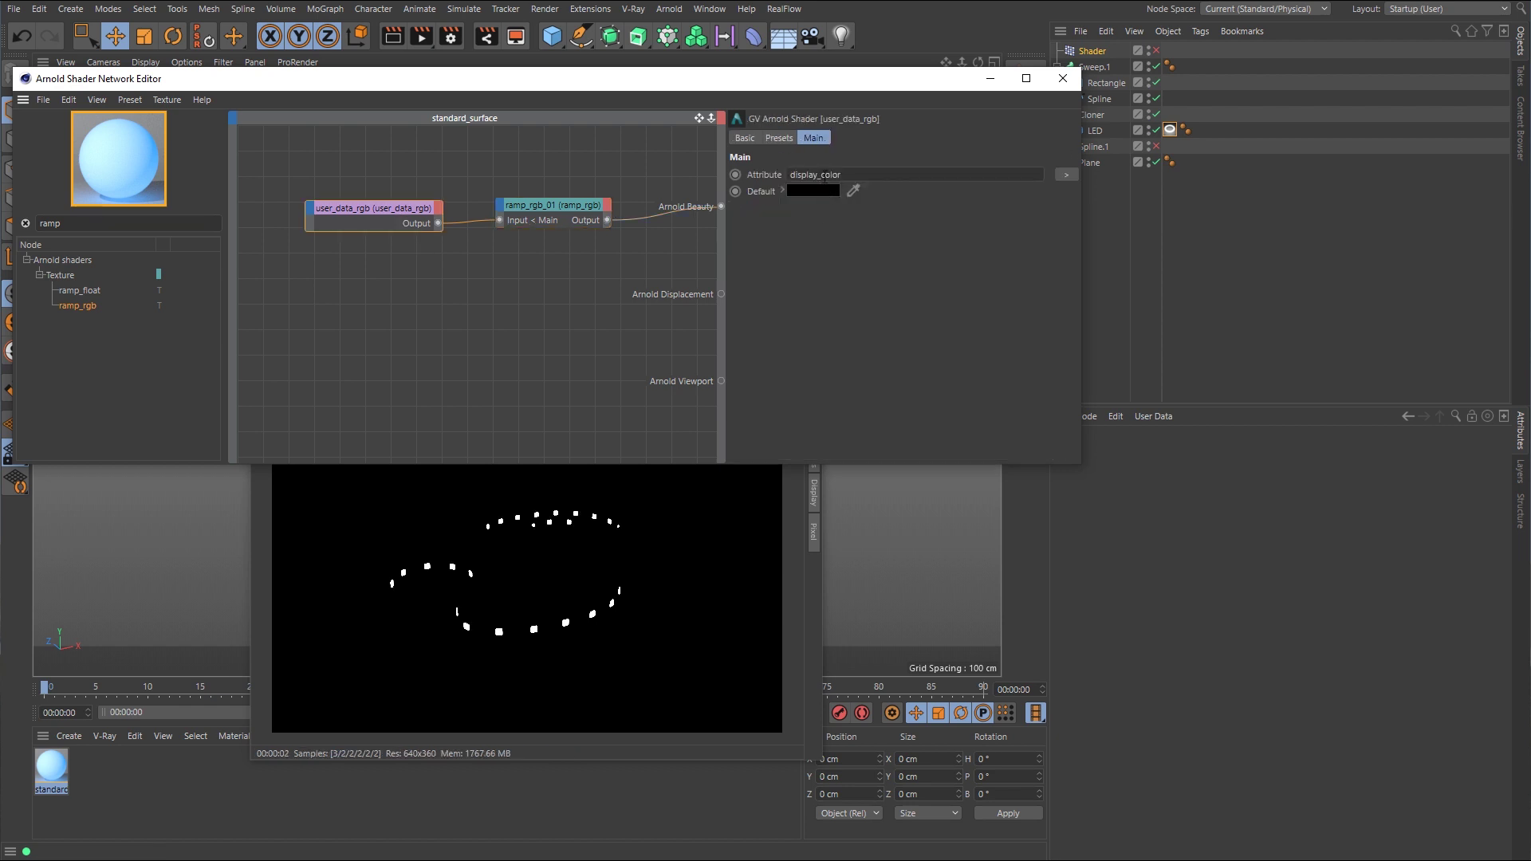
# - Load the Full Colors preset into ramp_rgb_01's Ramp gradient
pyautogui.click(550, 205)
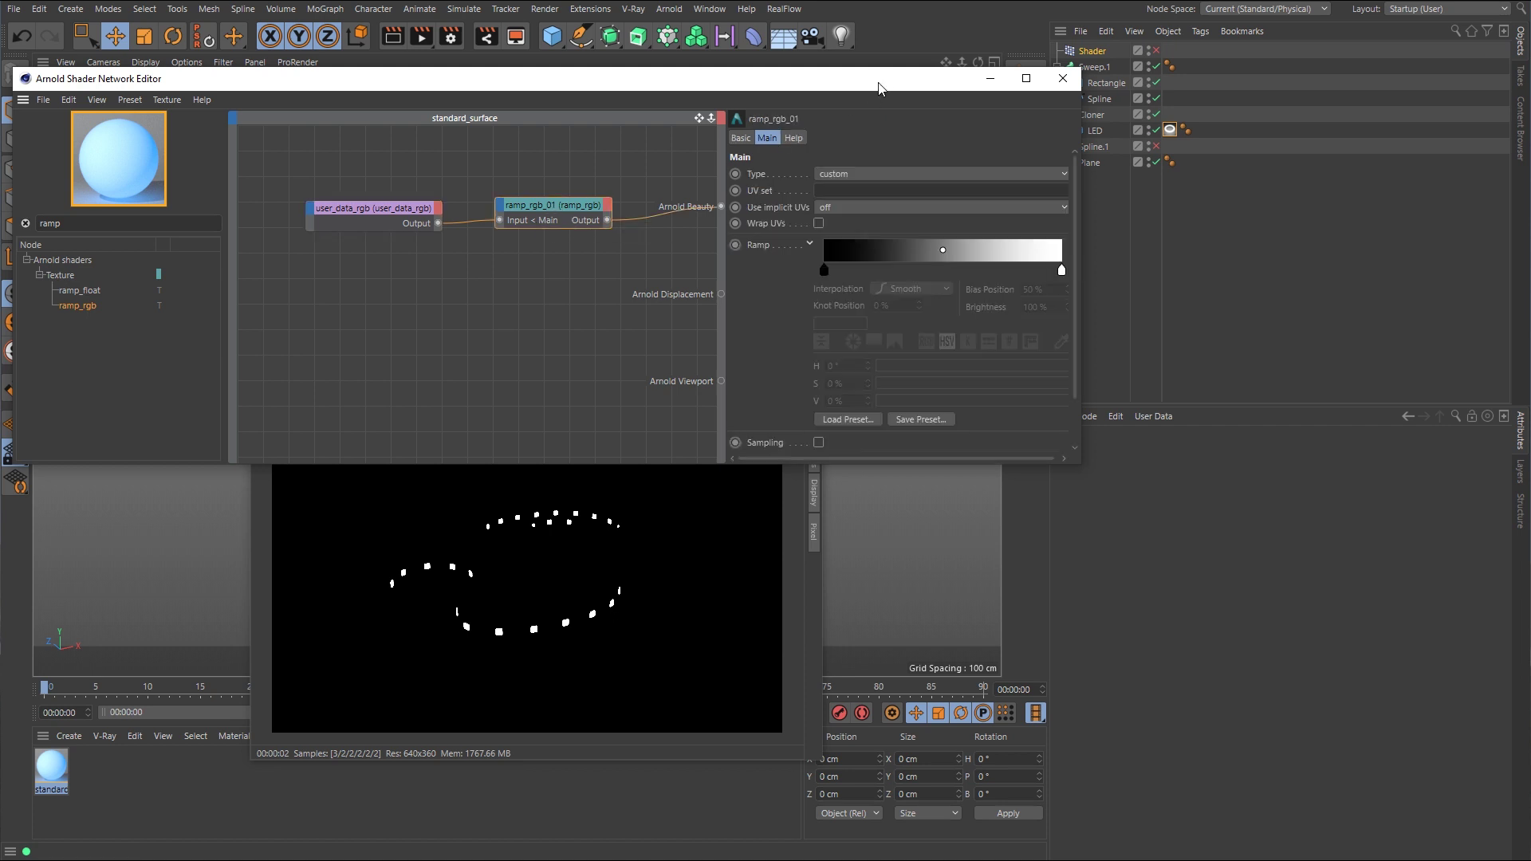
pyautogui.moveTo(881, 79); pyautogui.dragTo(674, 89)
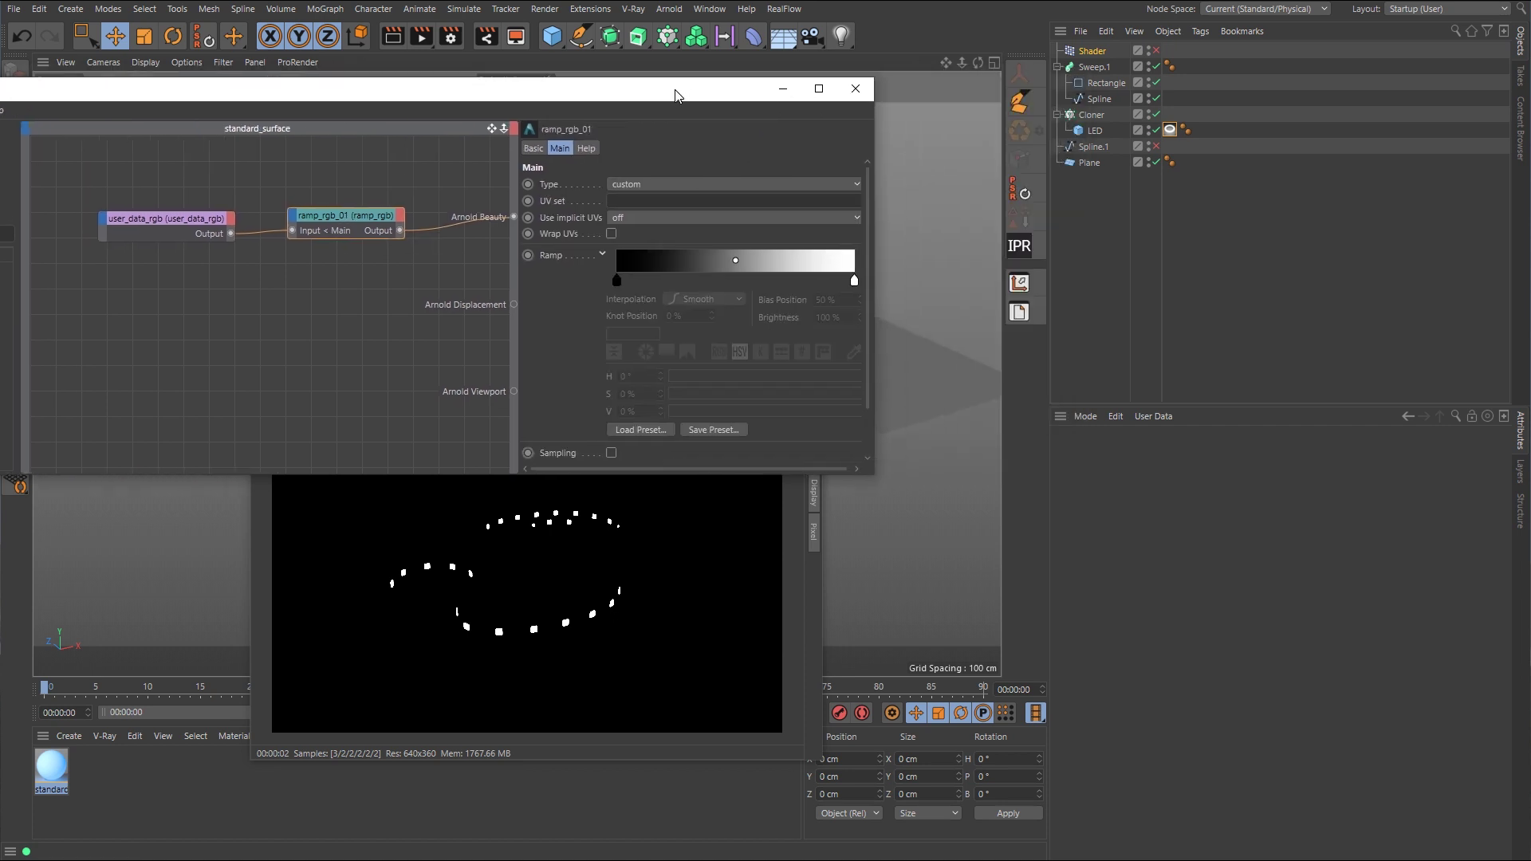
pyautogui.click(641, 430)
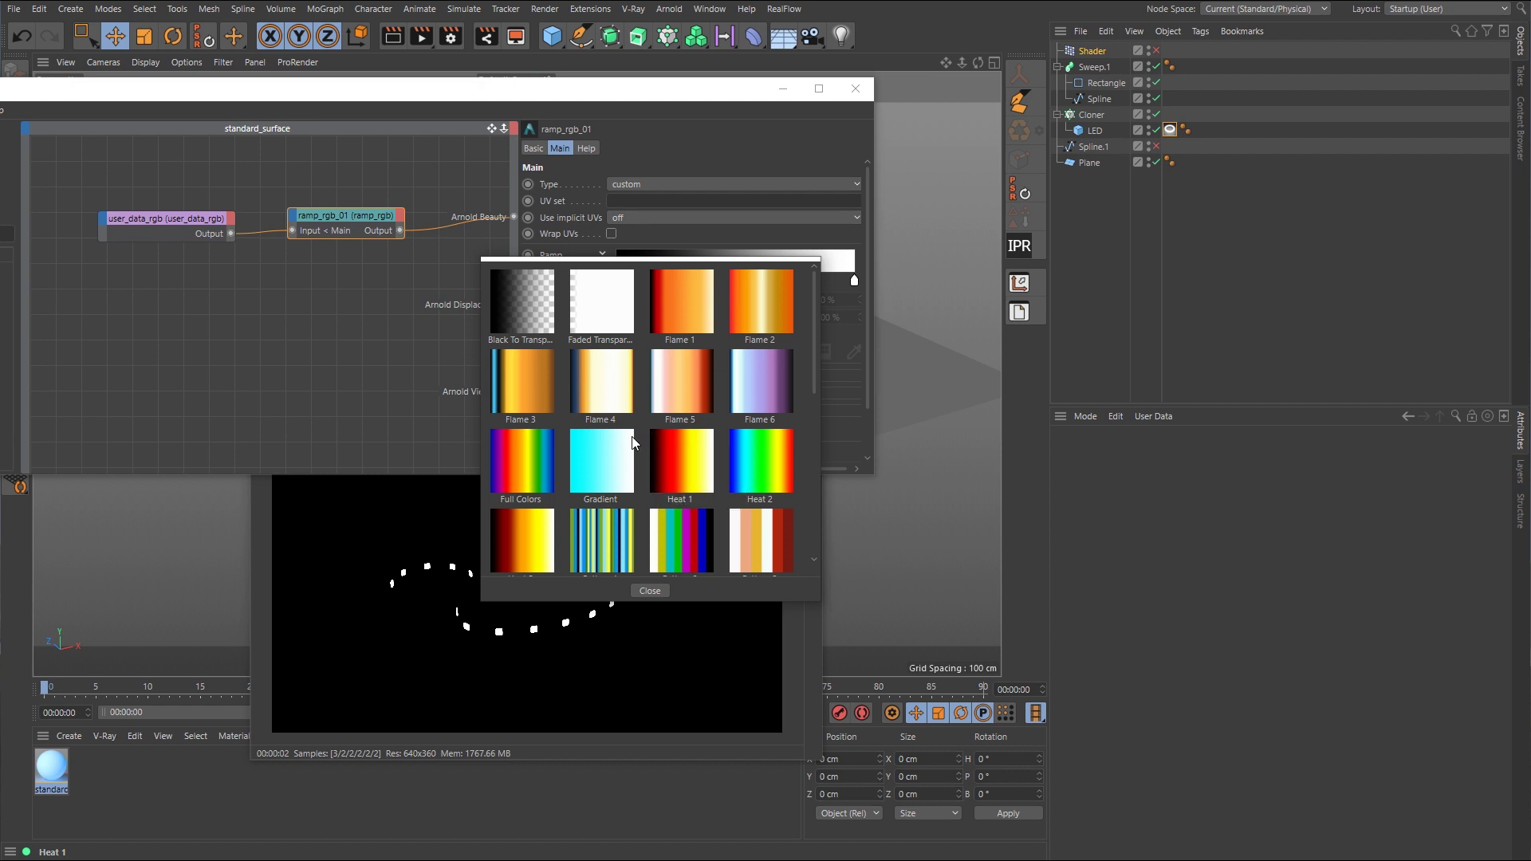
pyautogui.doubleClick(532, 471)
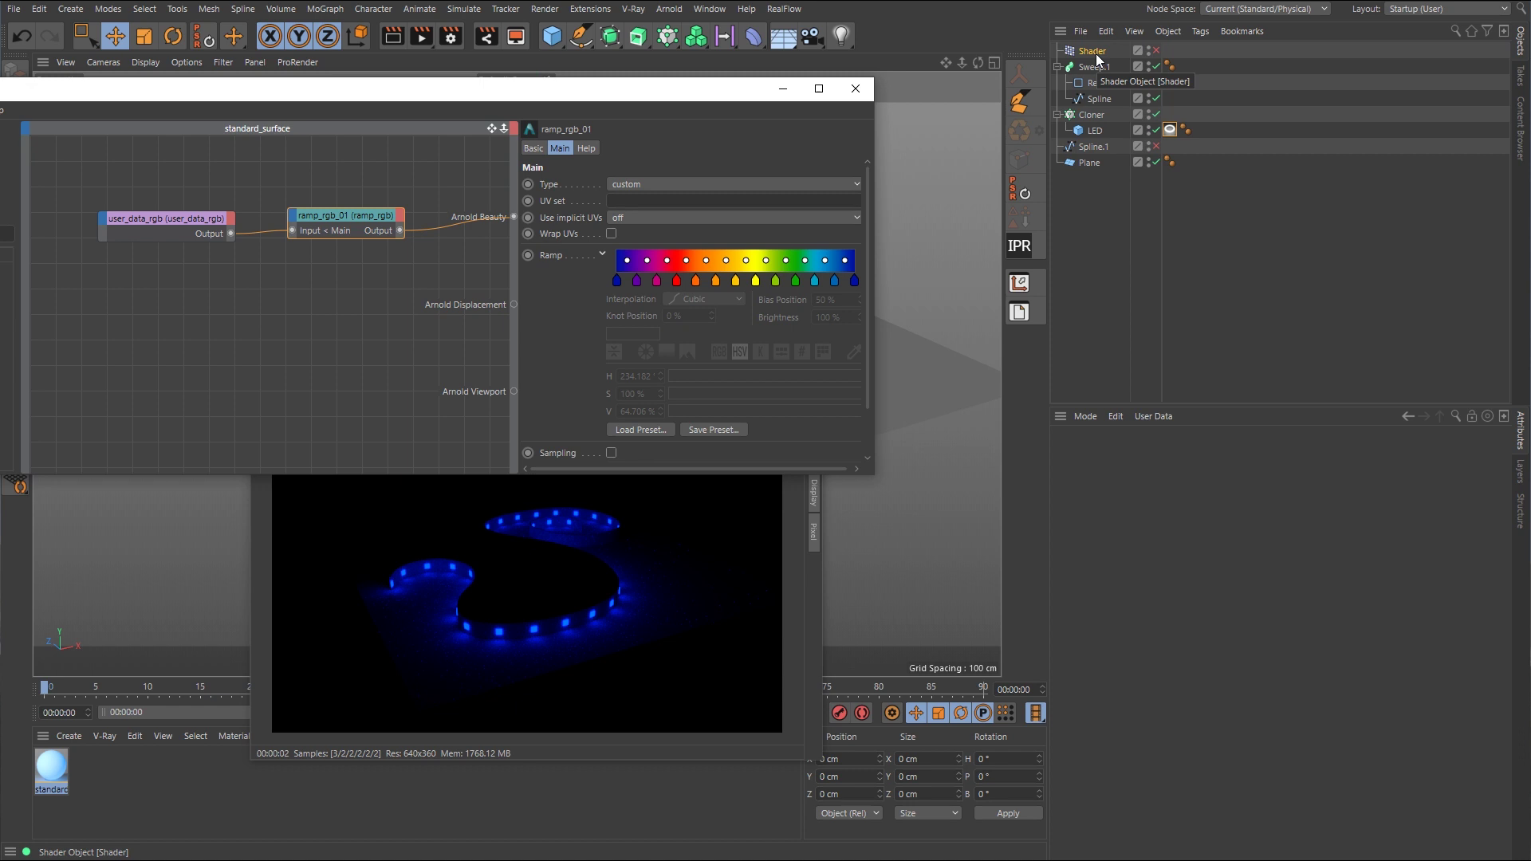
# - Add a Shader effector to the Cloner and uncheck its Color Use Alpha/Strength
pyautogui.click(1092, 115)
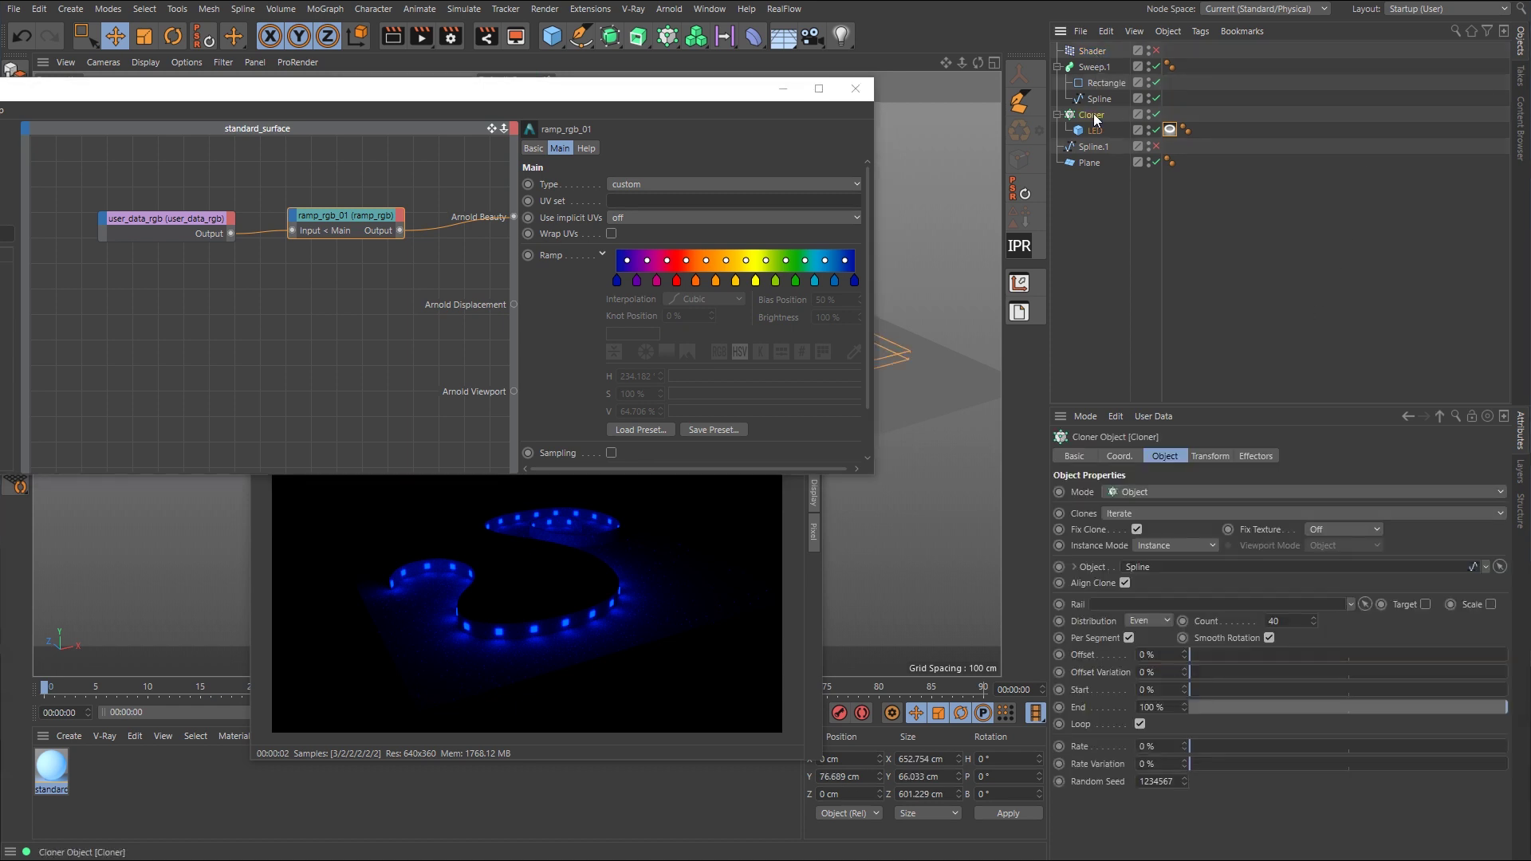
pyautogui.click(666, 37)
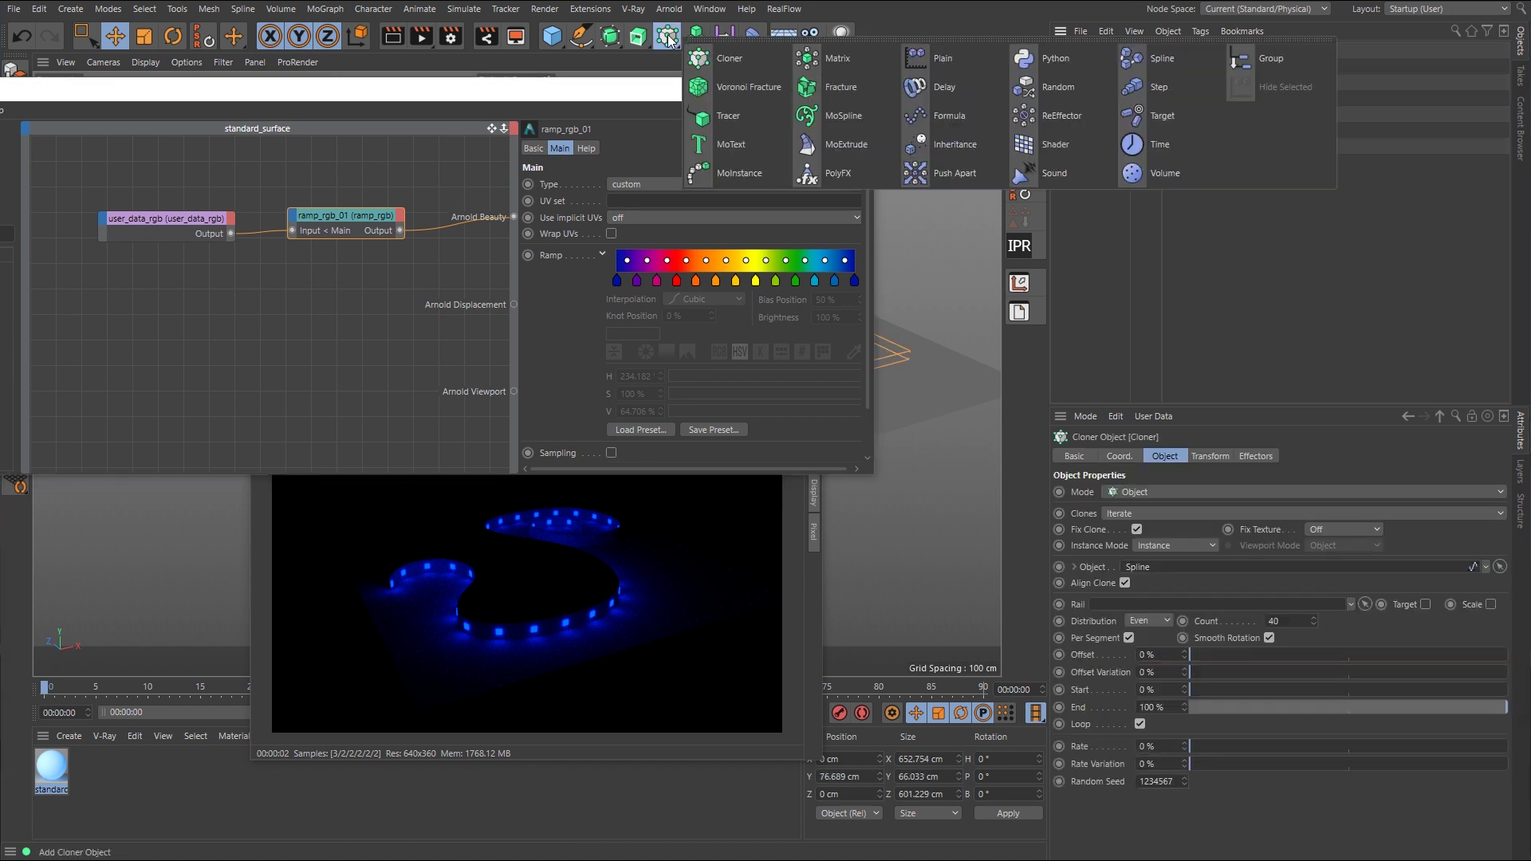
pyautogui.click(1099, 140)
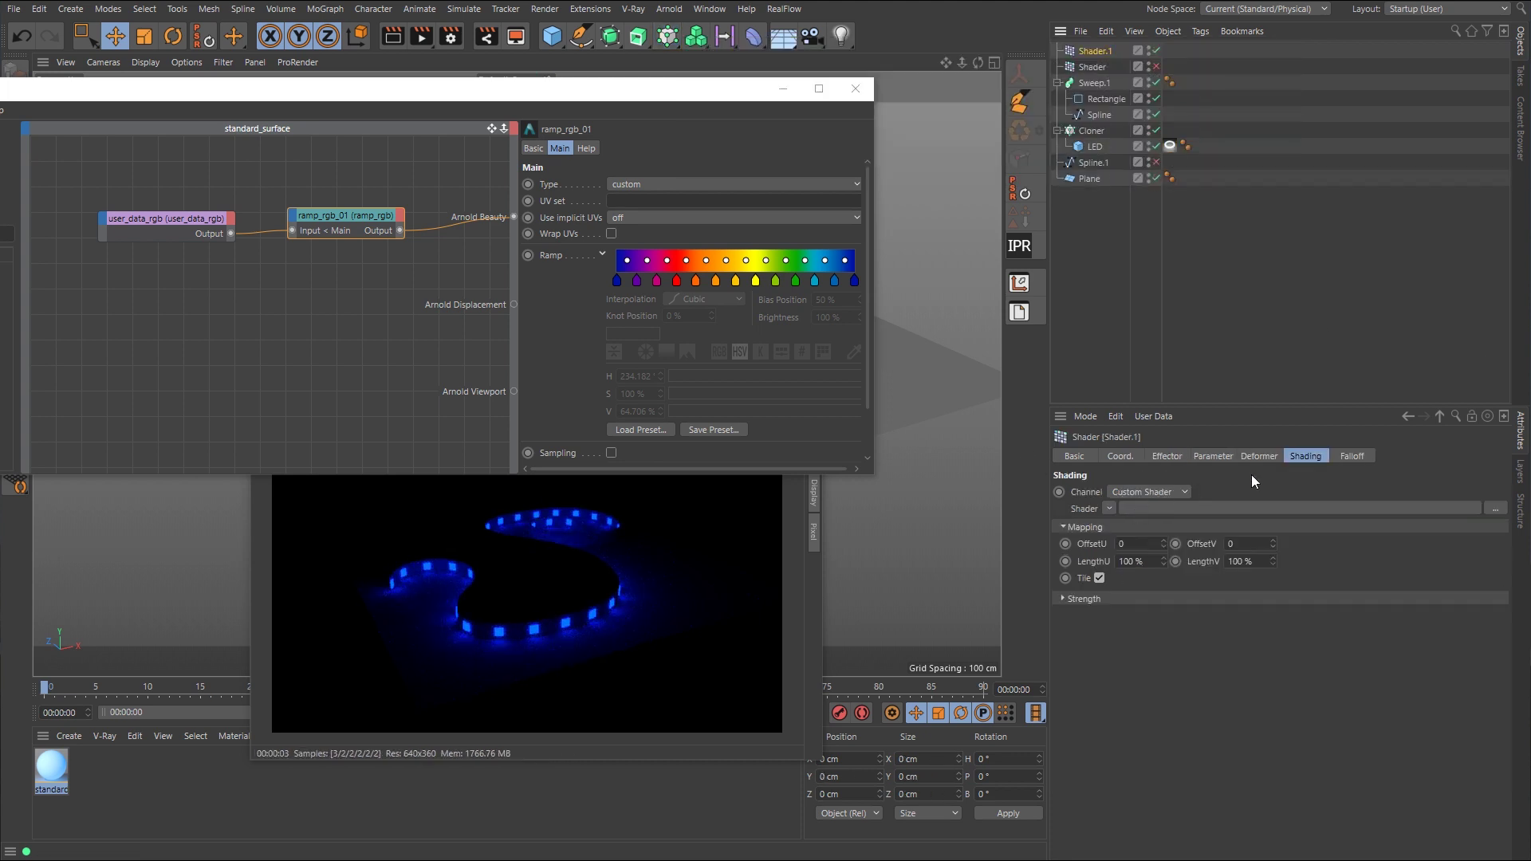
pyautogui.click(1206, 456)
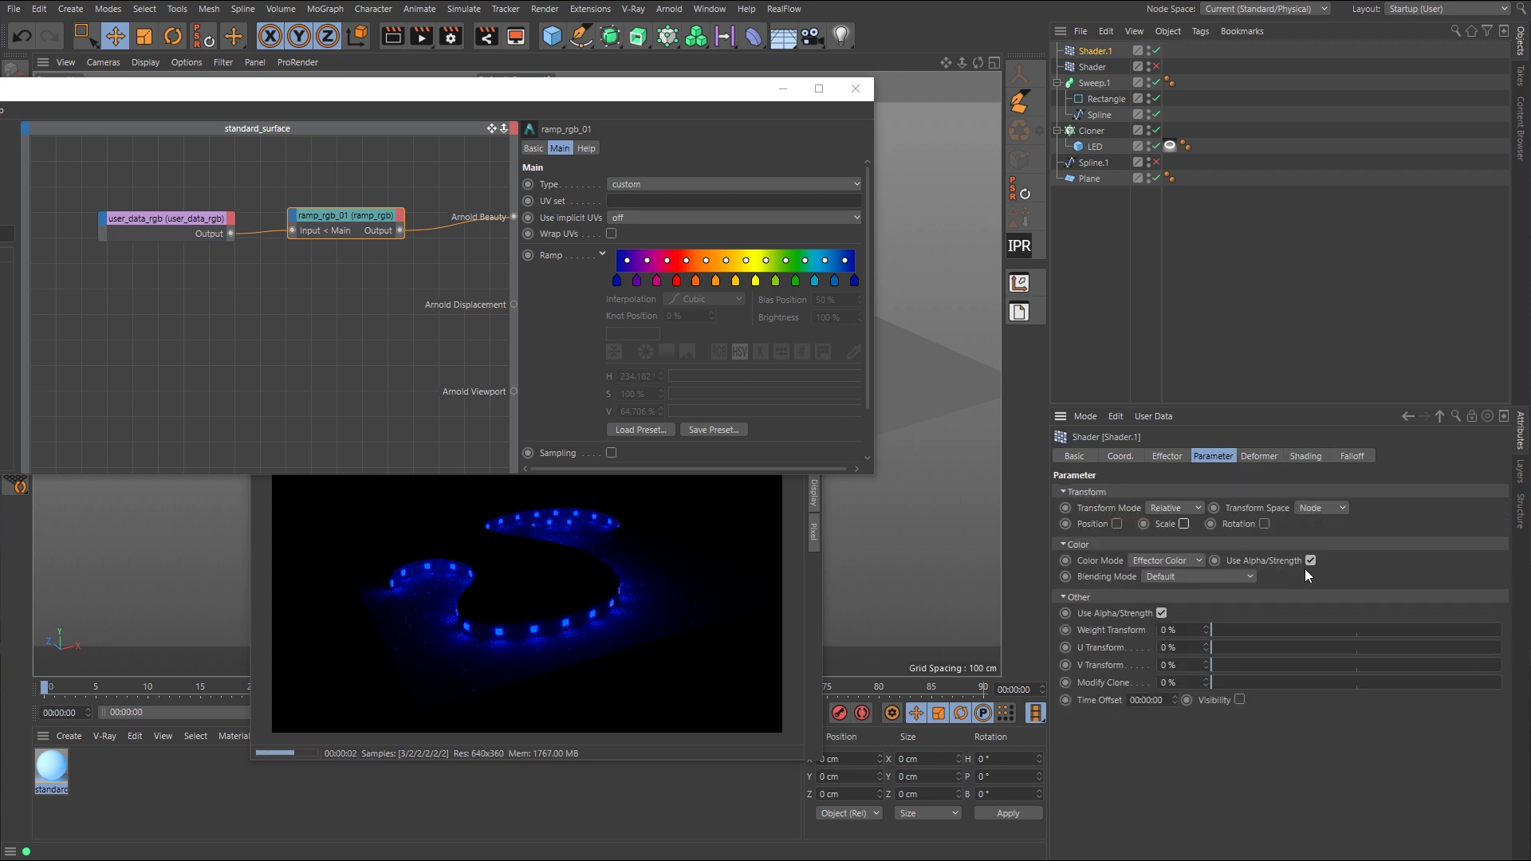
pyautogui.click(1310, 561)
pyautogui.click(1302, 456)
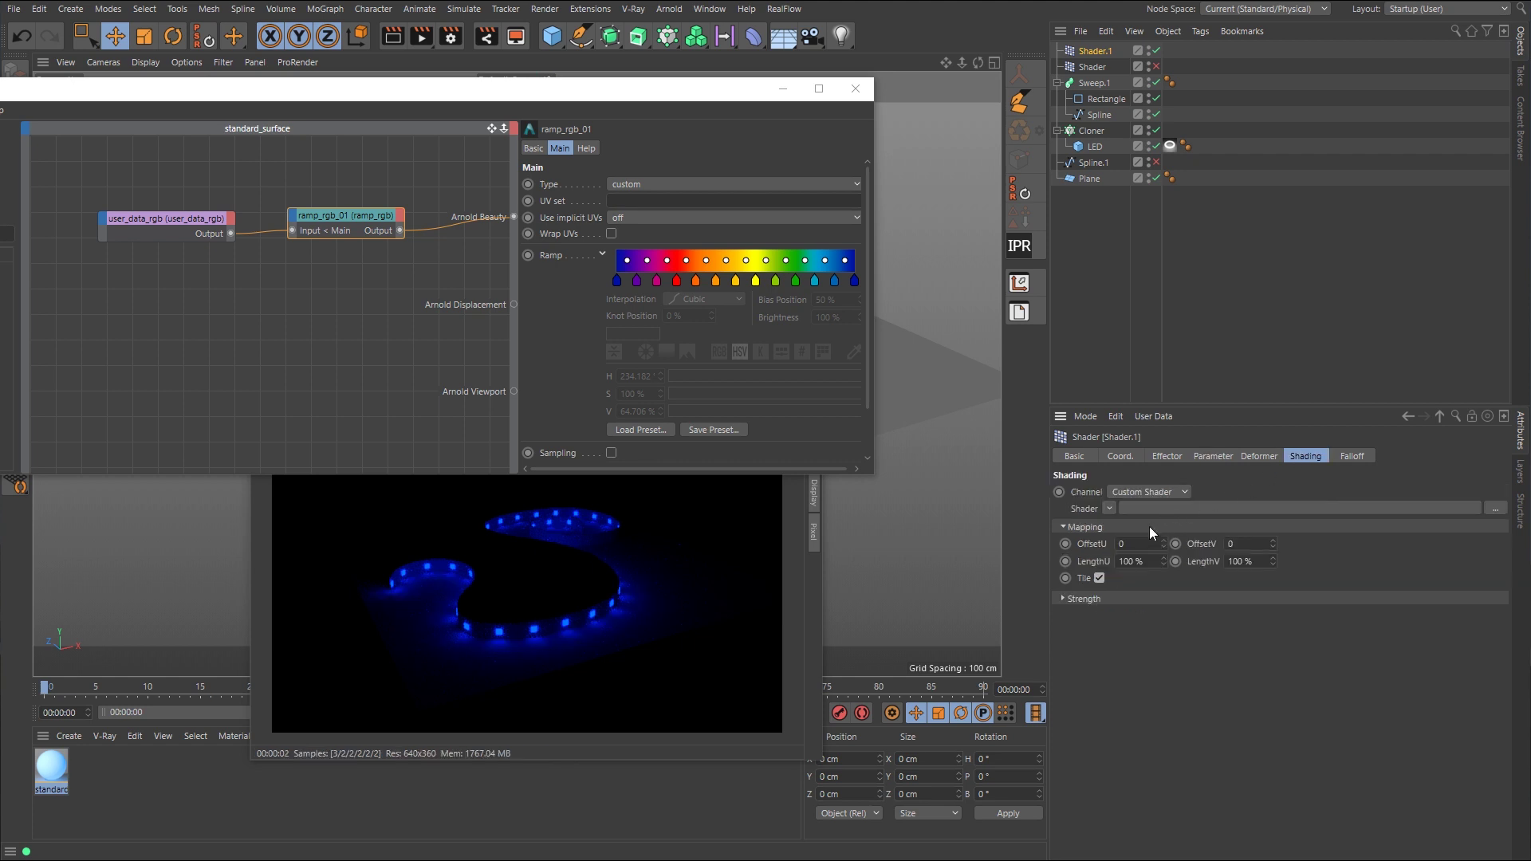
# - Assign a Gradient shader to Shader.1 and set its LengthU to 800%
pyautogui.click(1109, 509)
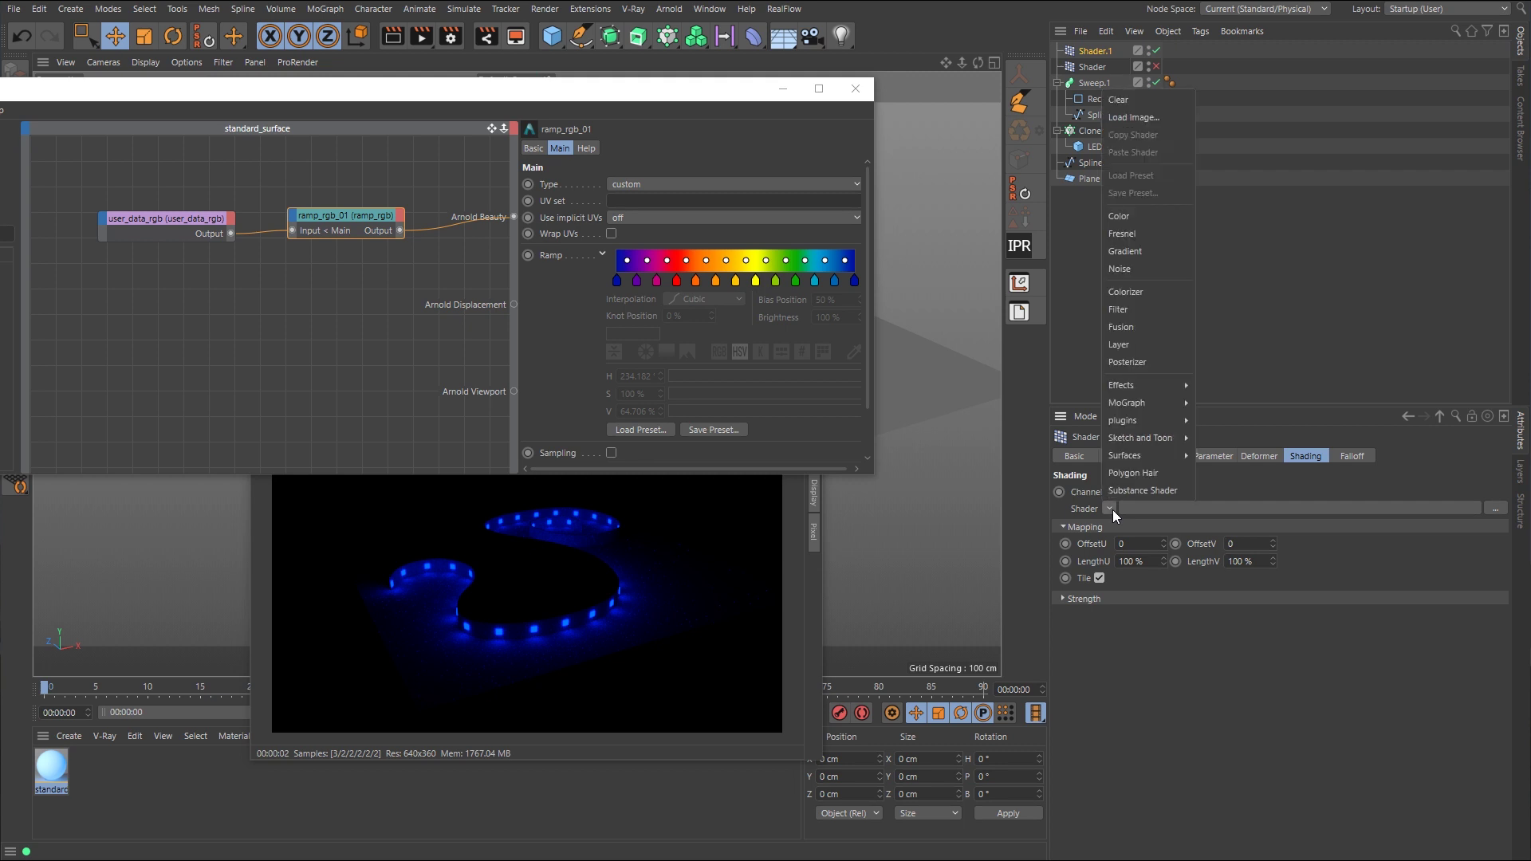
pyautogui.click(1150, 250)
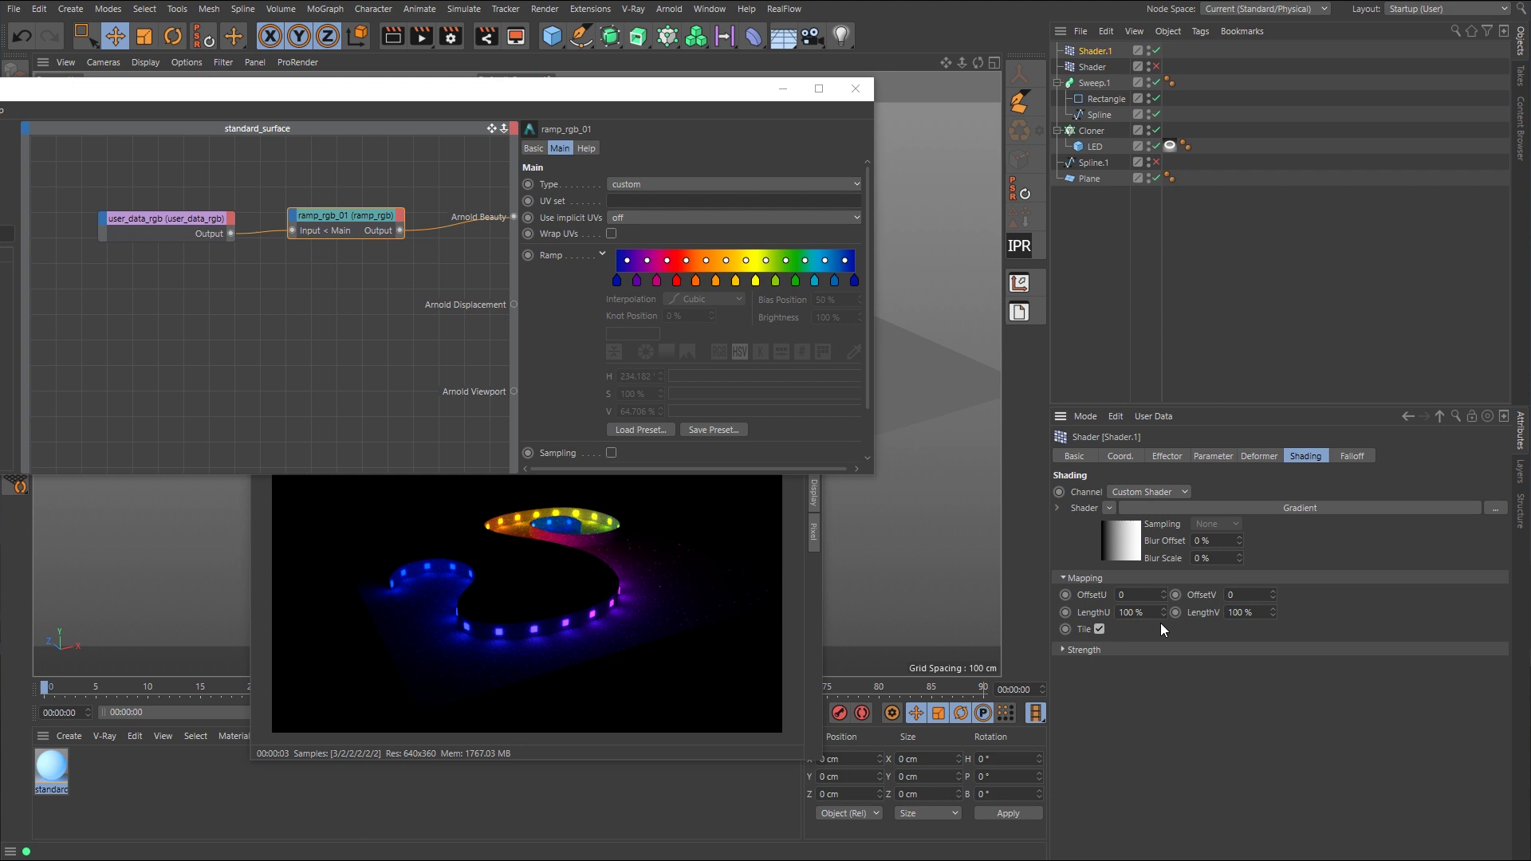
pyautogui.moveTo(1164, 613); pyautogui.dragTo(1164, 678)
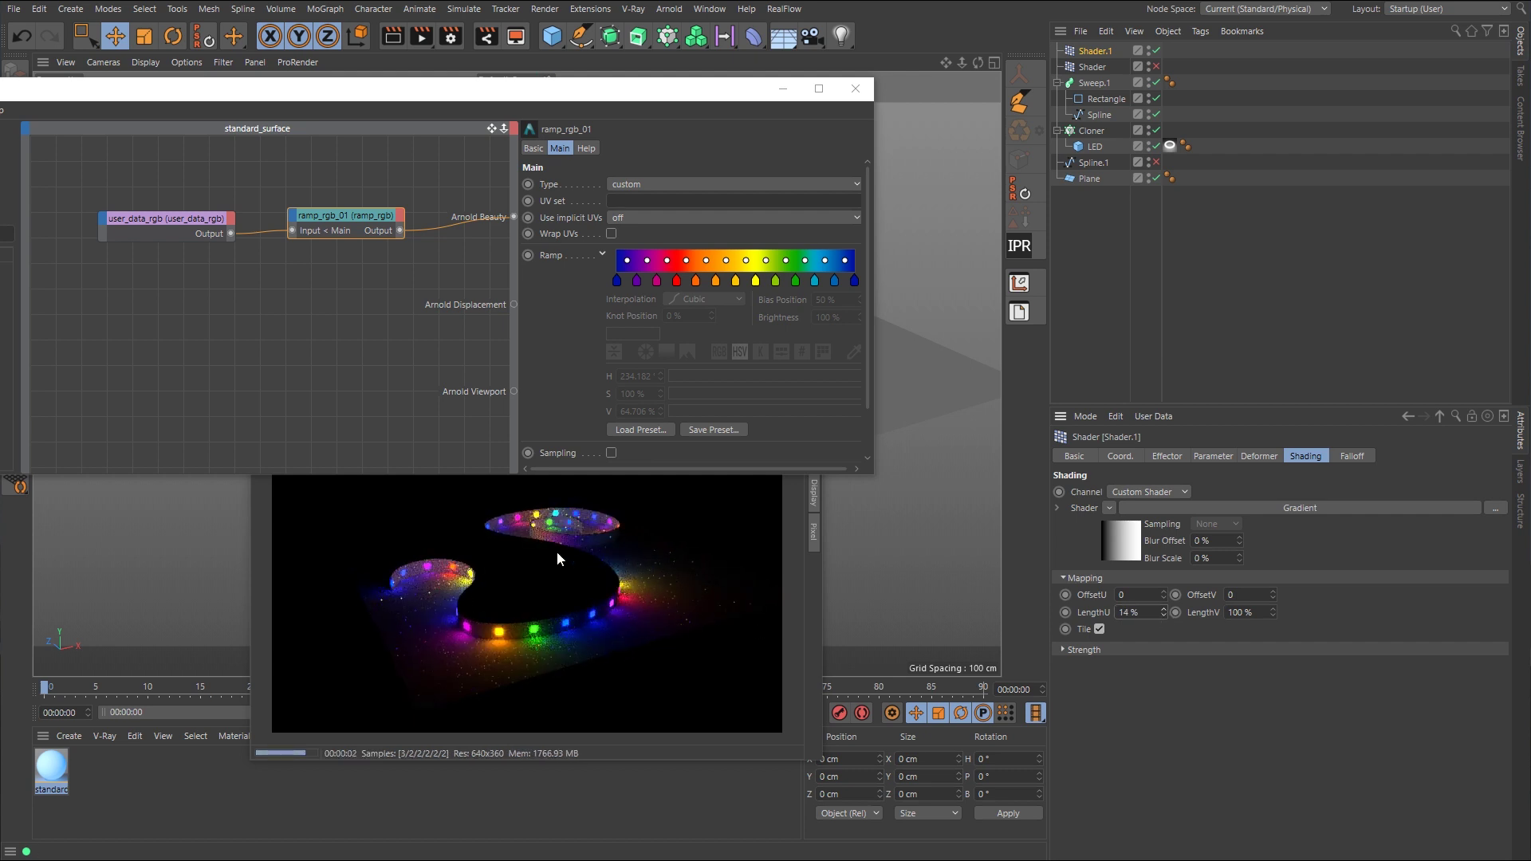
pyautogui.doubleClick(1131, 613)
pyautogui.write('800')
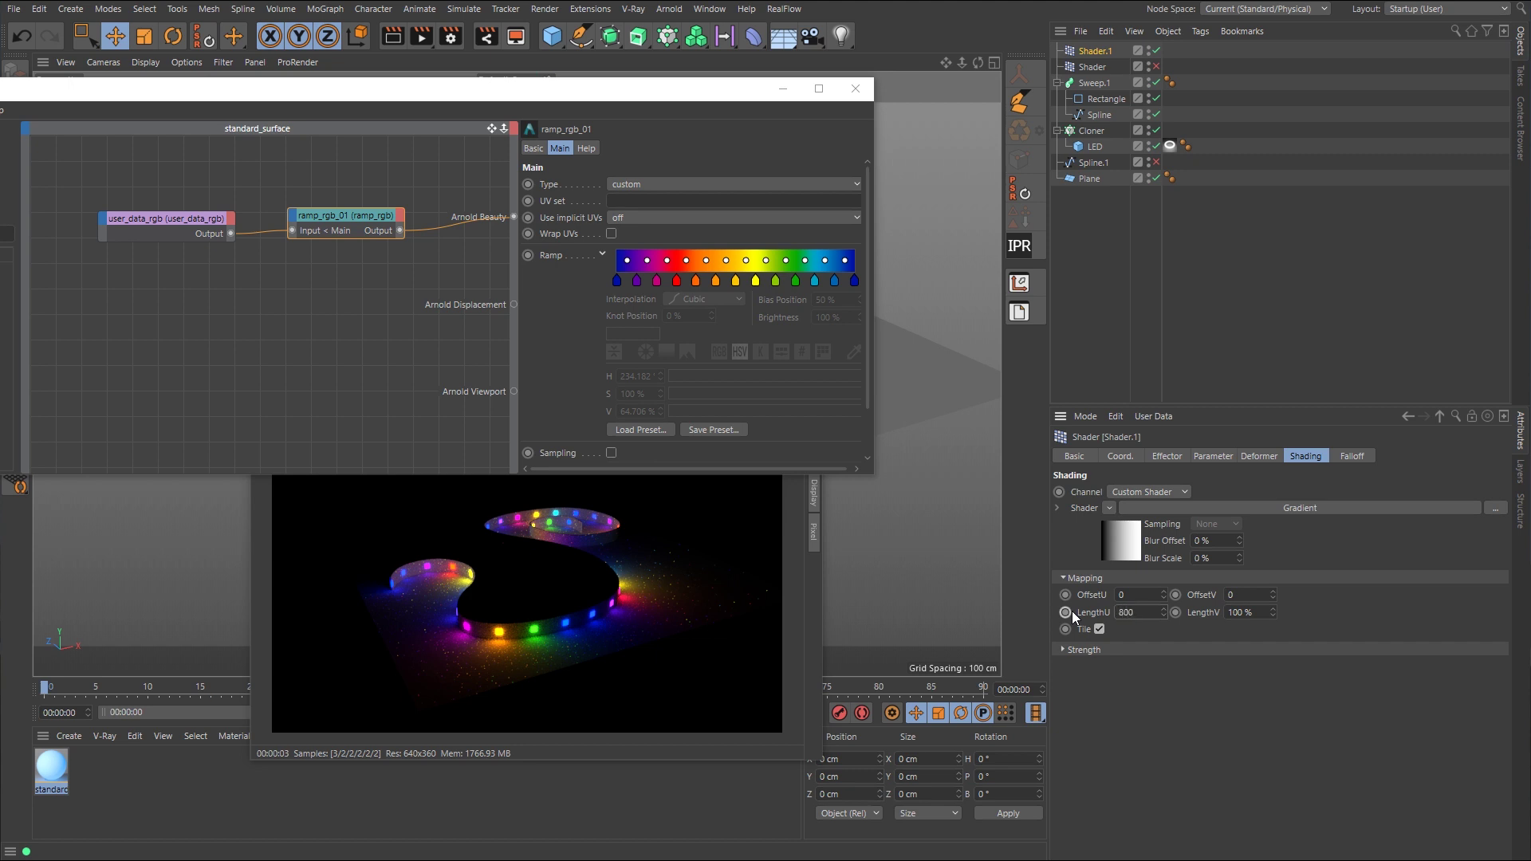
pyautogui.press('Return')
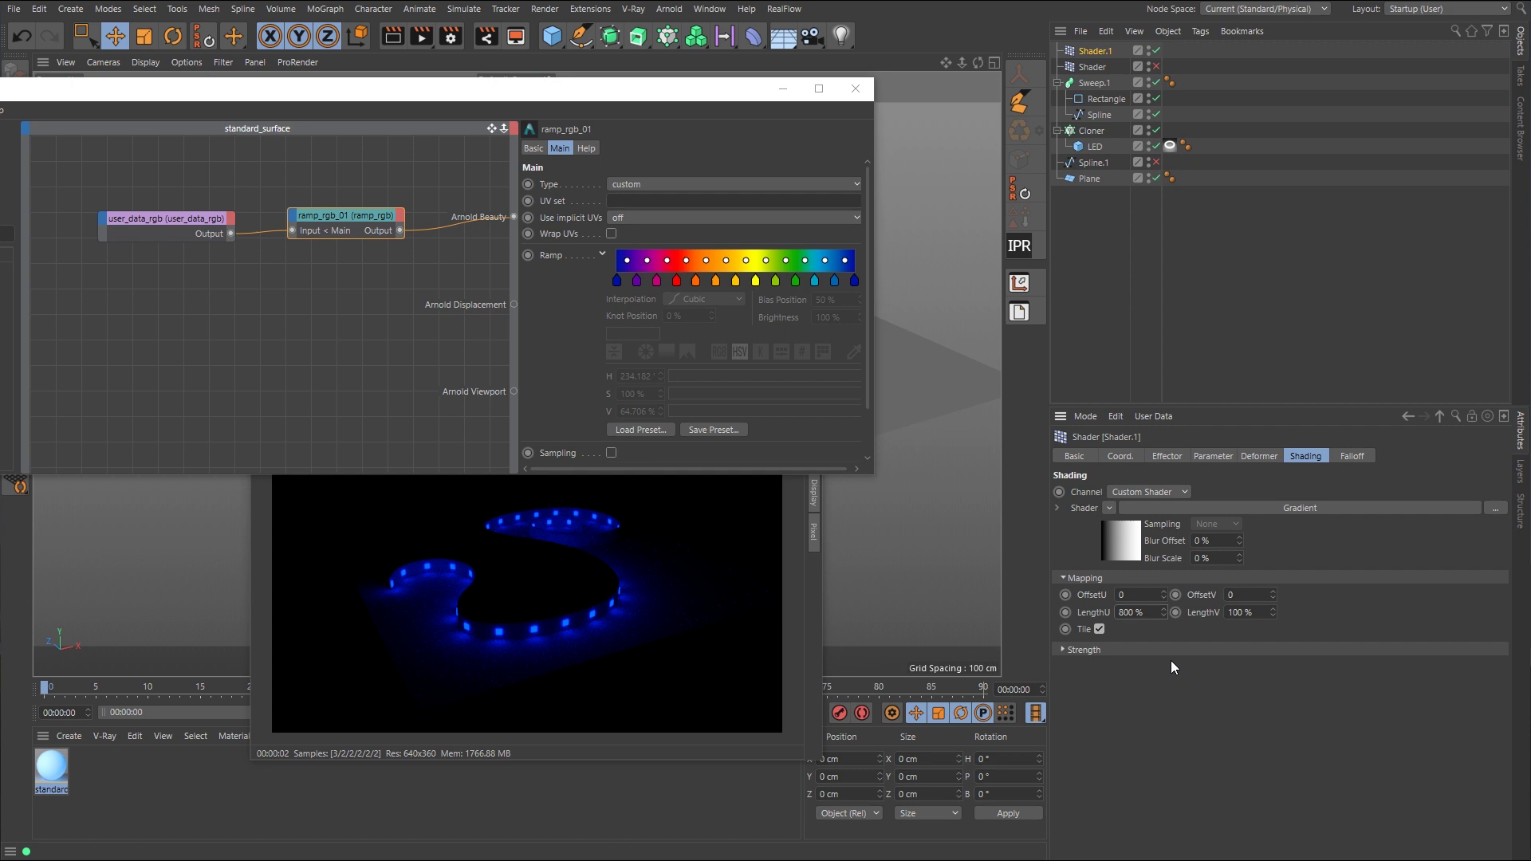
# - Change Shader.1's gradient LengthU to 500%, then begin entering 350%
pyautogui.doubleClick(1159, 611)
pyautogui.write('5')
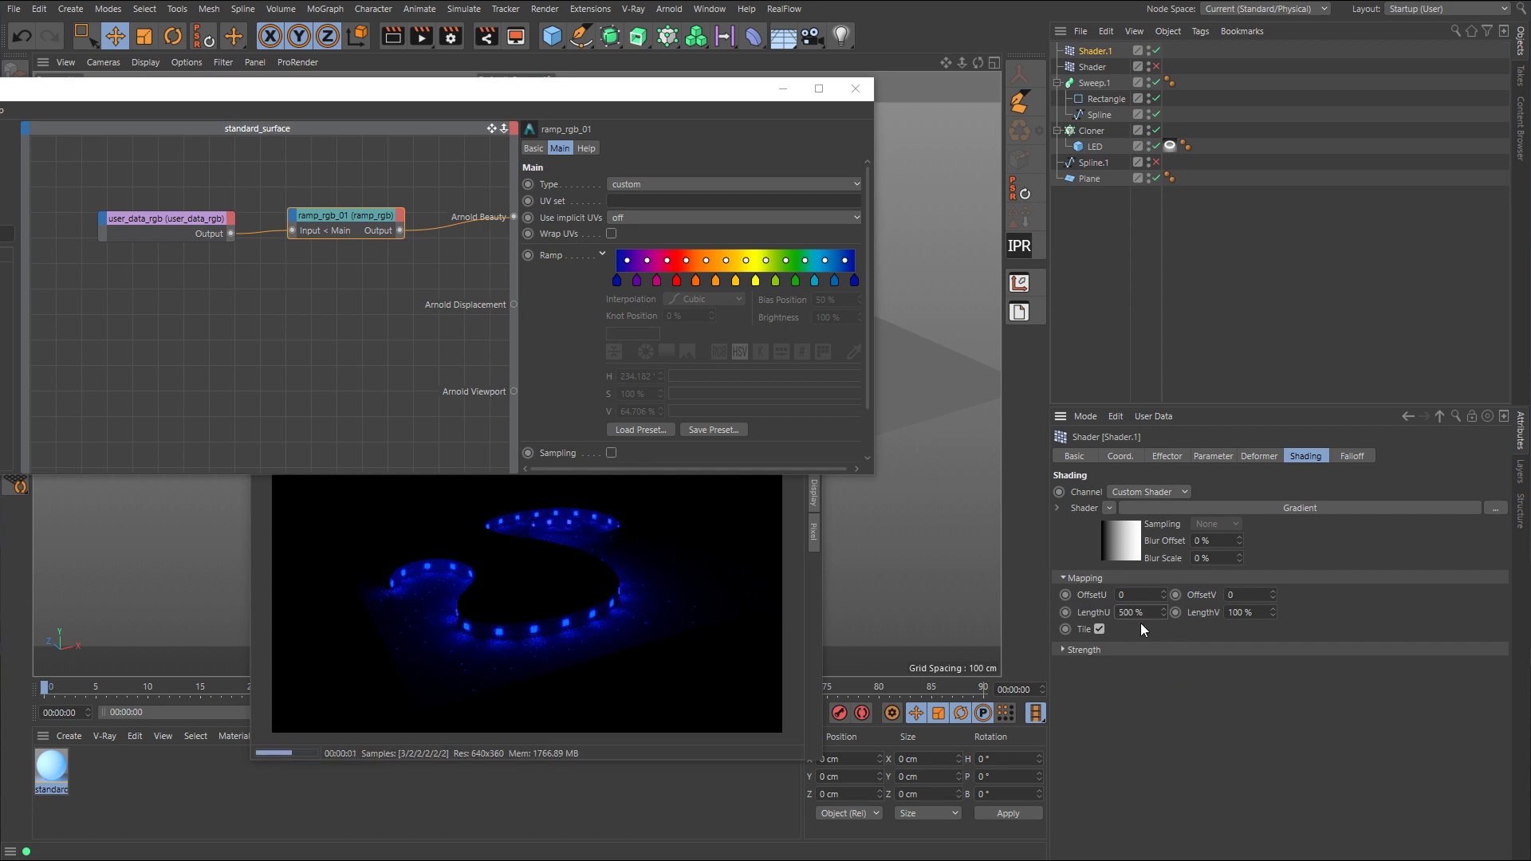
pyautogui.press('Return')
pyautogui.write('3')
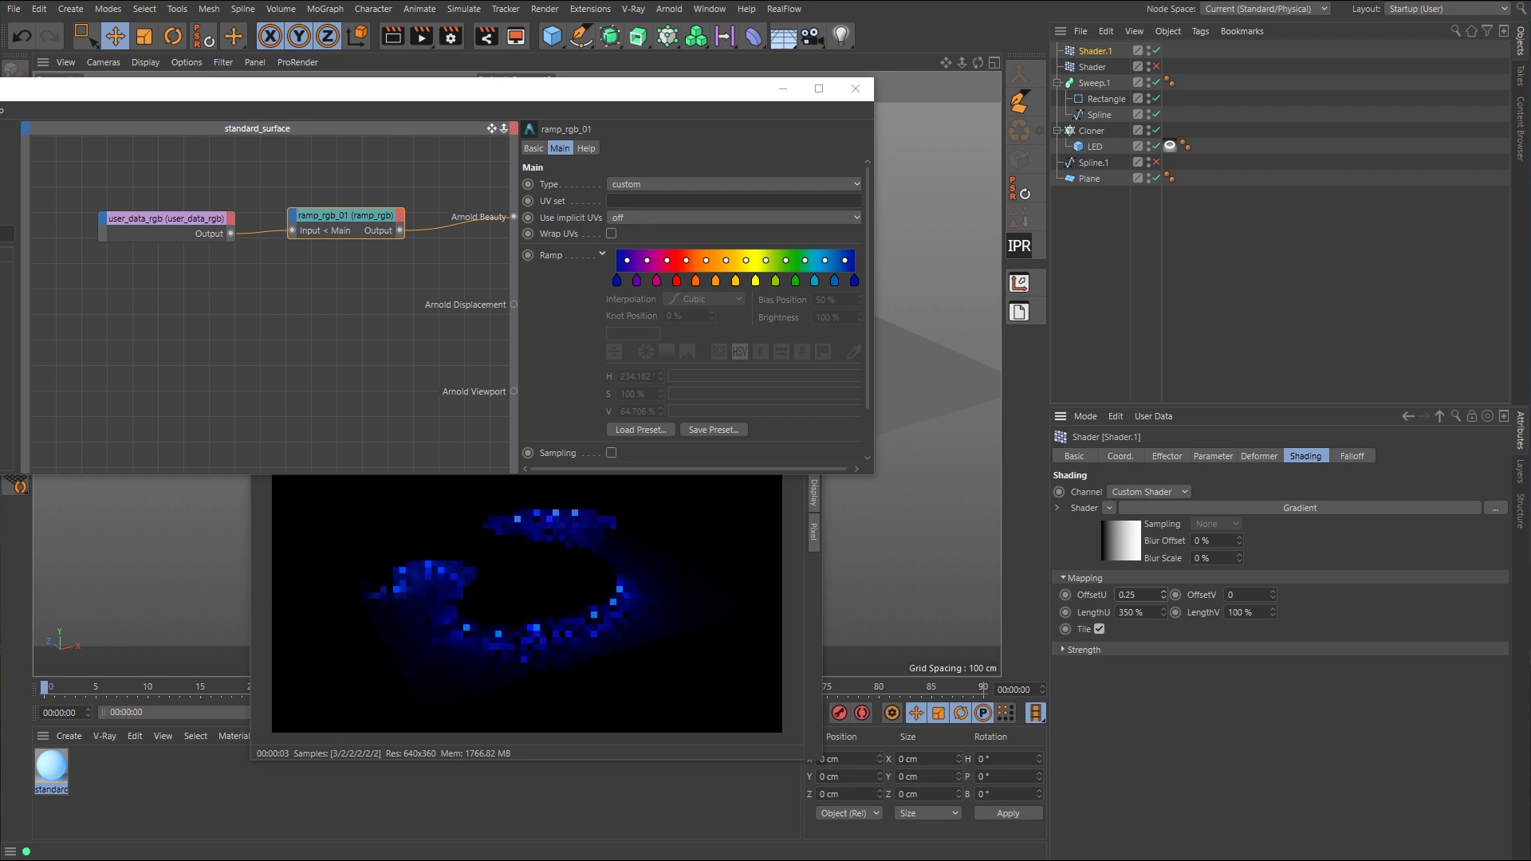
# - Set Shader.1's mapping OffsetU to 0.41 for blue-cyan LEDs, then select the ramp_rgb_01 node
pyautogui.moveTo(1164, 595)
pyautogui.mouseDown()
pyautogui.moveTo(1164, 517)
pyautogui.moveTo(1165, 595)
pyautogui.mouseUp()
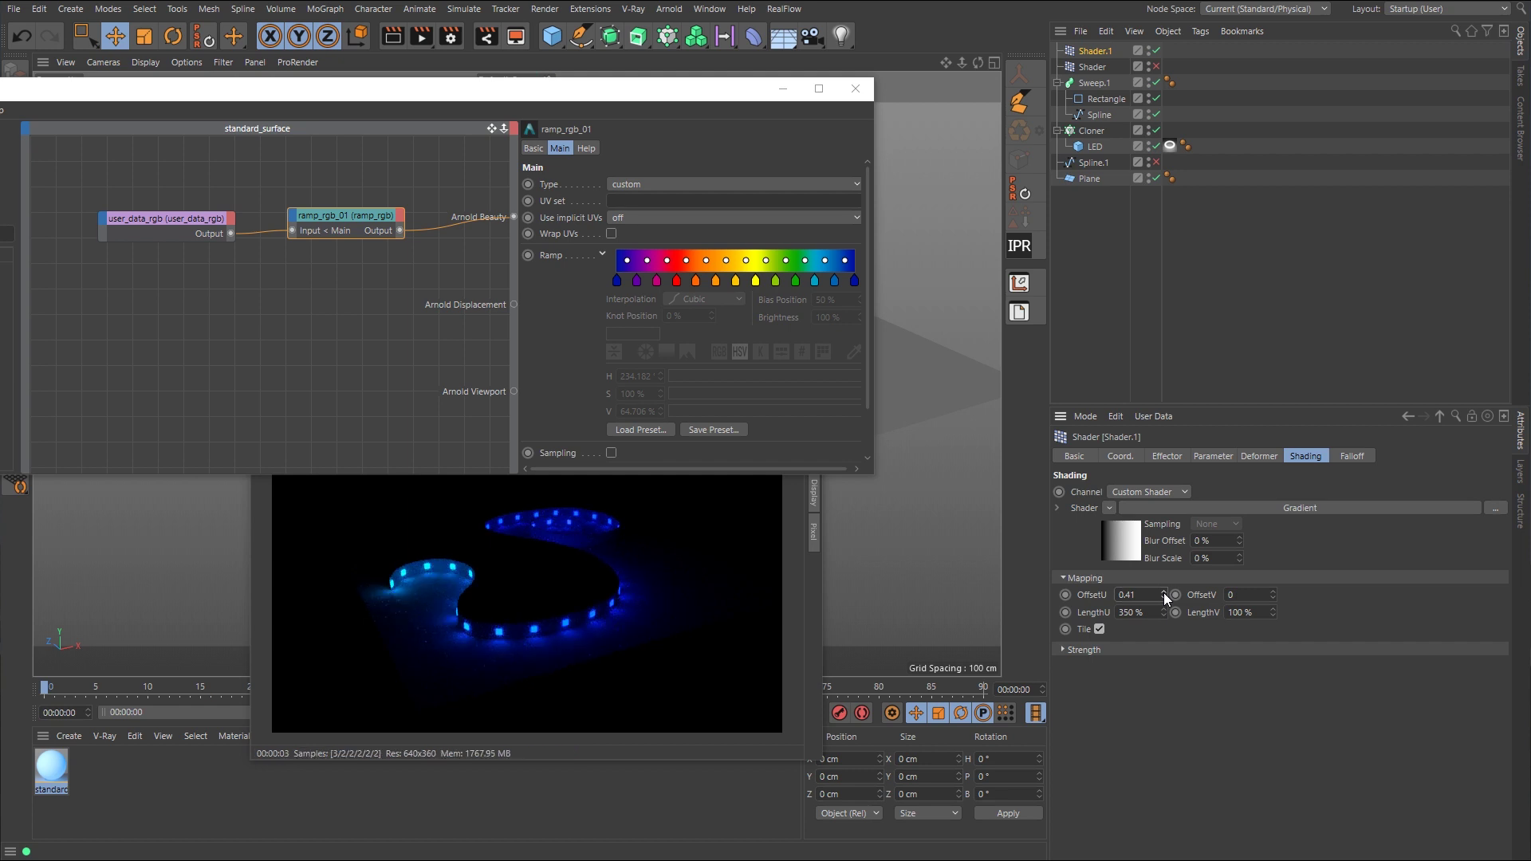
pyautogui.click(346, 214)
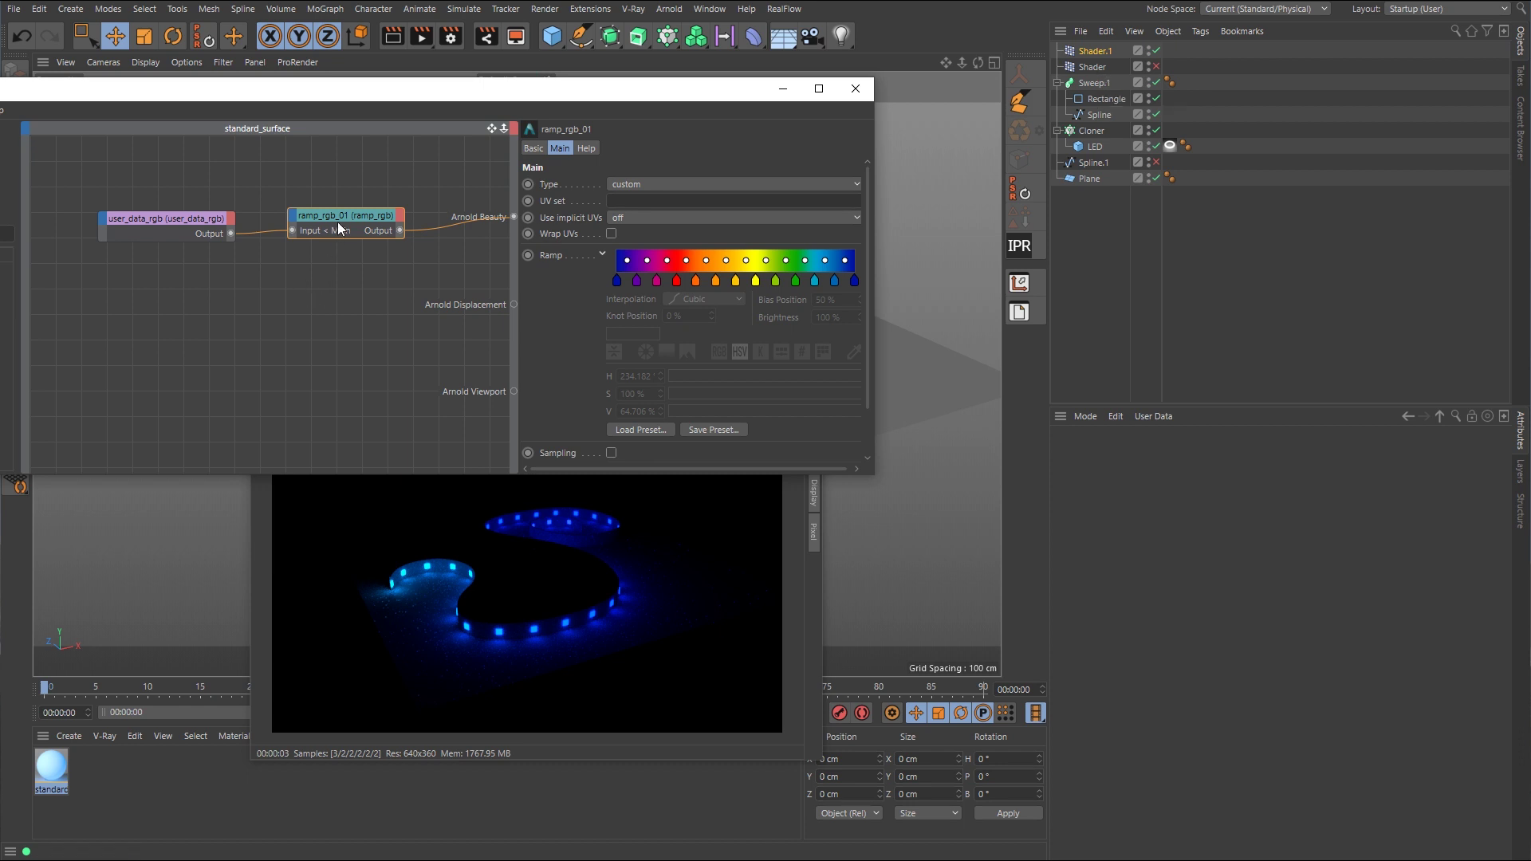
# - Bypass ramp_rgb_01 by wiring user_data_rgb Output directly into Arnold Beauty
pyautogui.moveTo(338, 222); pyautogui.dragTo(327, 289)
pyautogui.click(250, 262)
pyautogui.moveTo(513, 217); pyautogui.dragTo(447, 263)
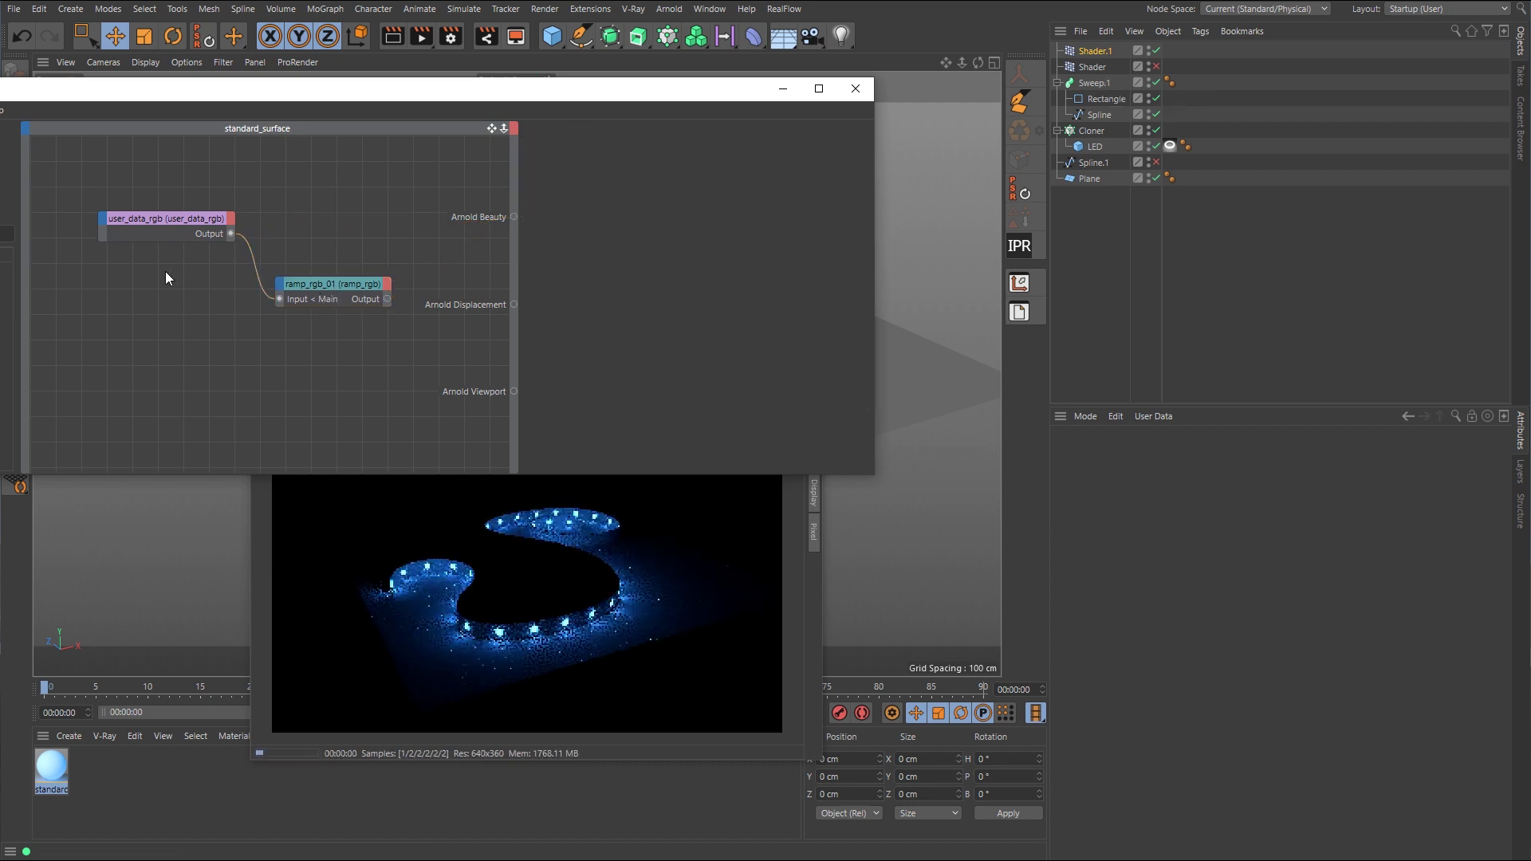
pyautogui.moveTo(279, 299); pyautogui.dragTo(515, 217)
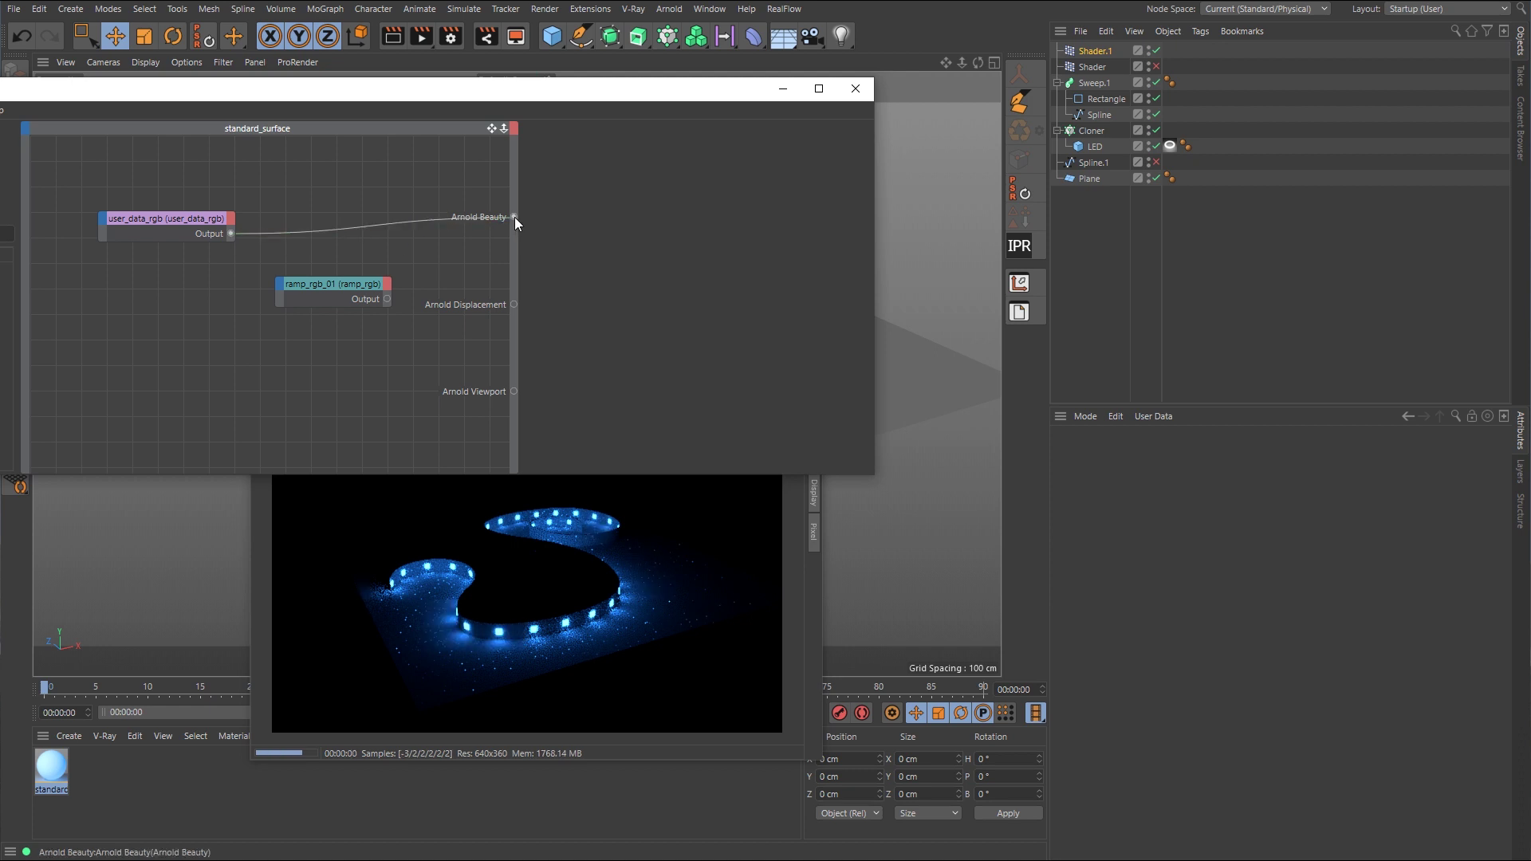
# - Close the shader network and switch from Shader.1 to the original Shader effector
pyautogui.click(856, 88)
pyautogui.click(1155, 51)
pyautogui.click(1156, 67)
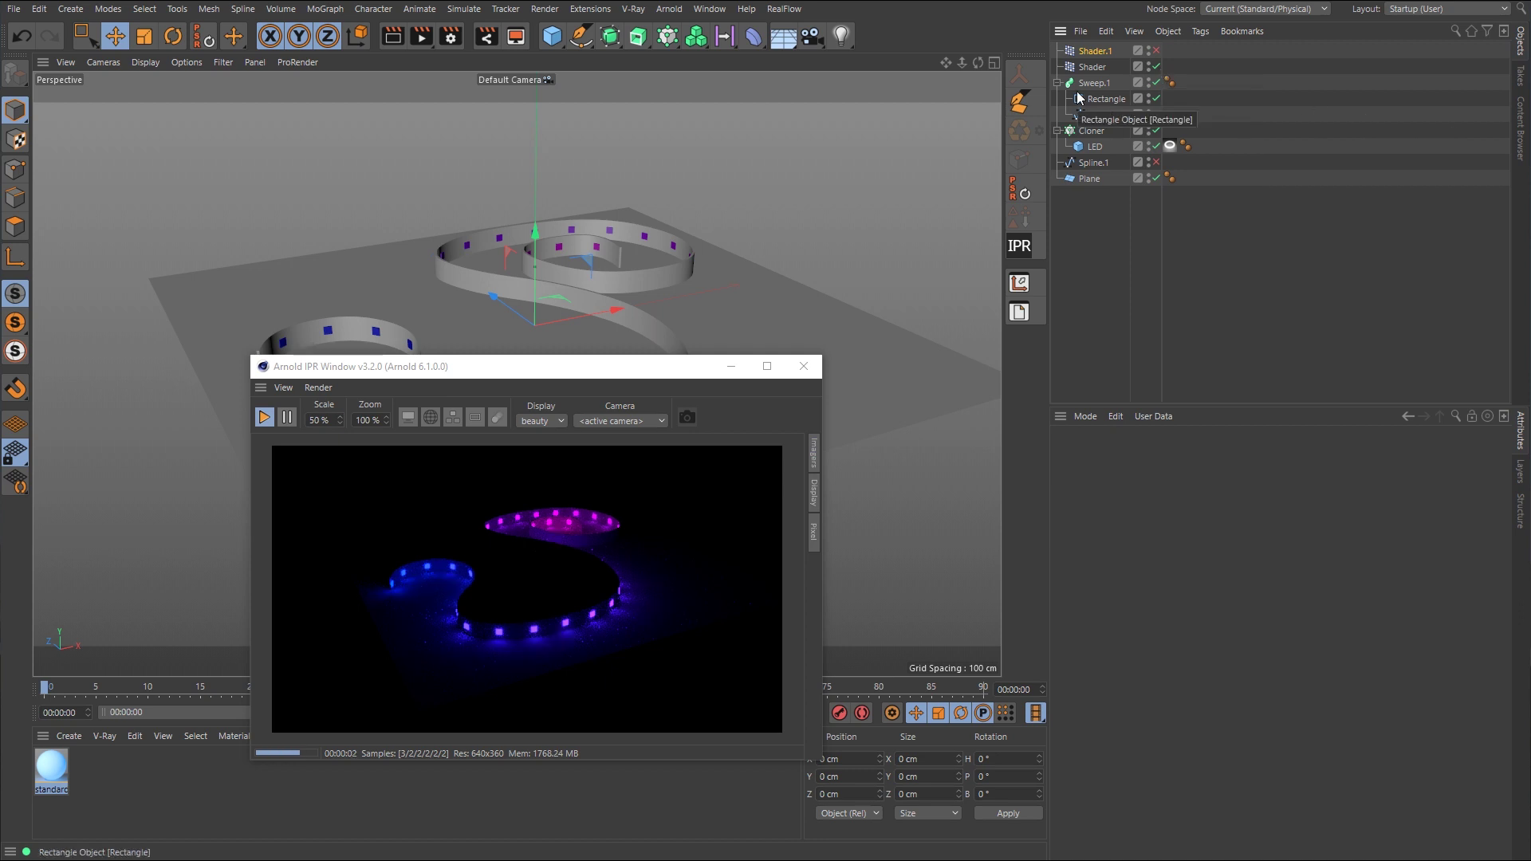
pyautogui.click(1094, 67)
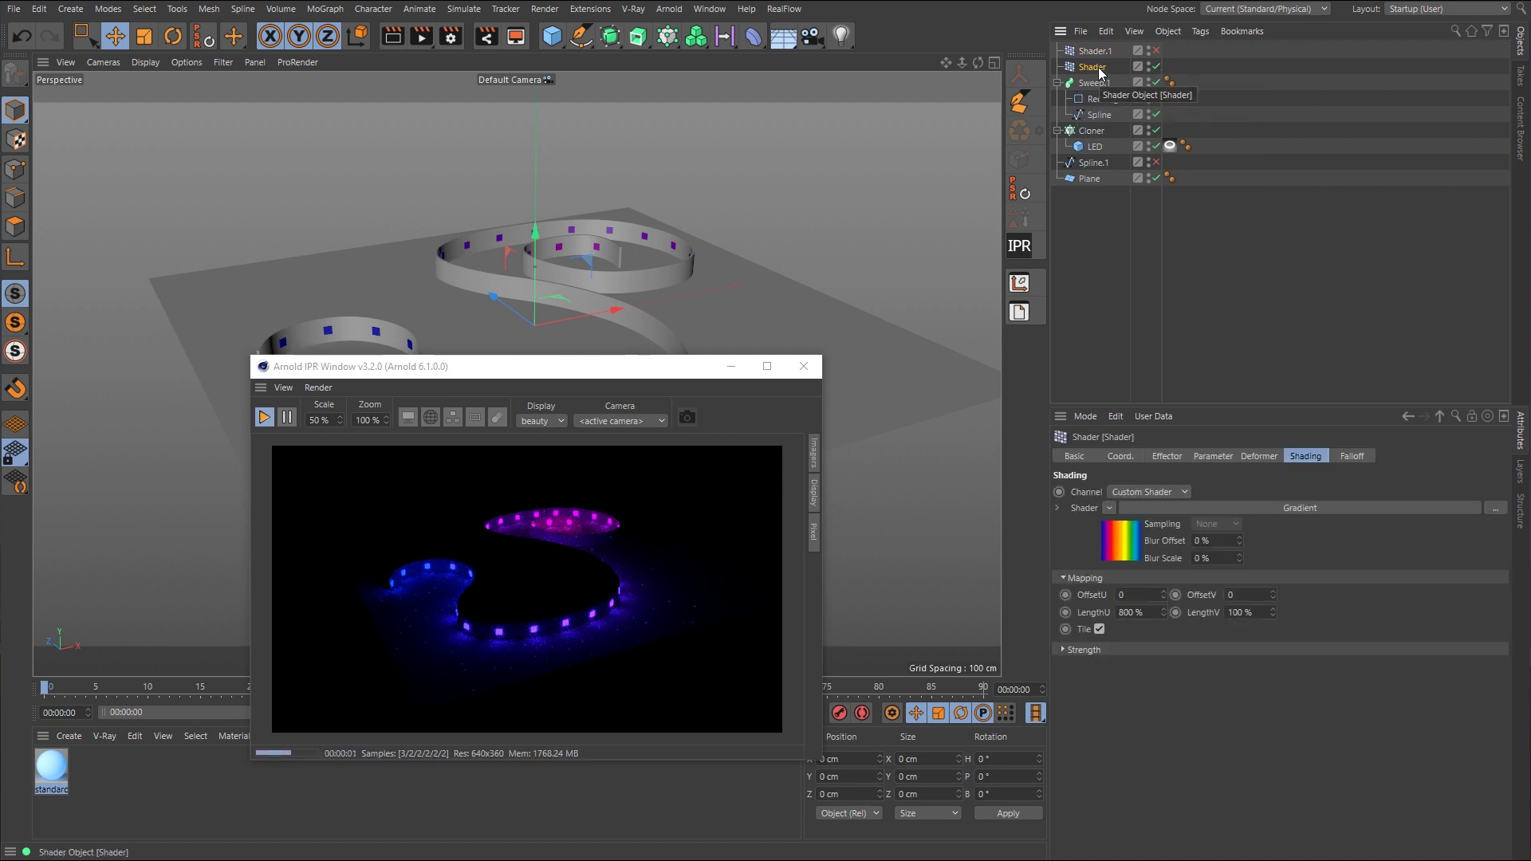
pyautogui.click(1355, 457)
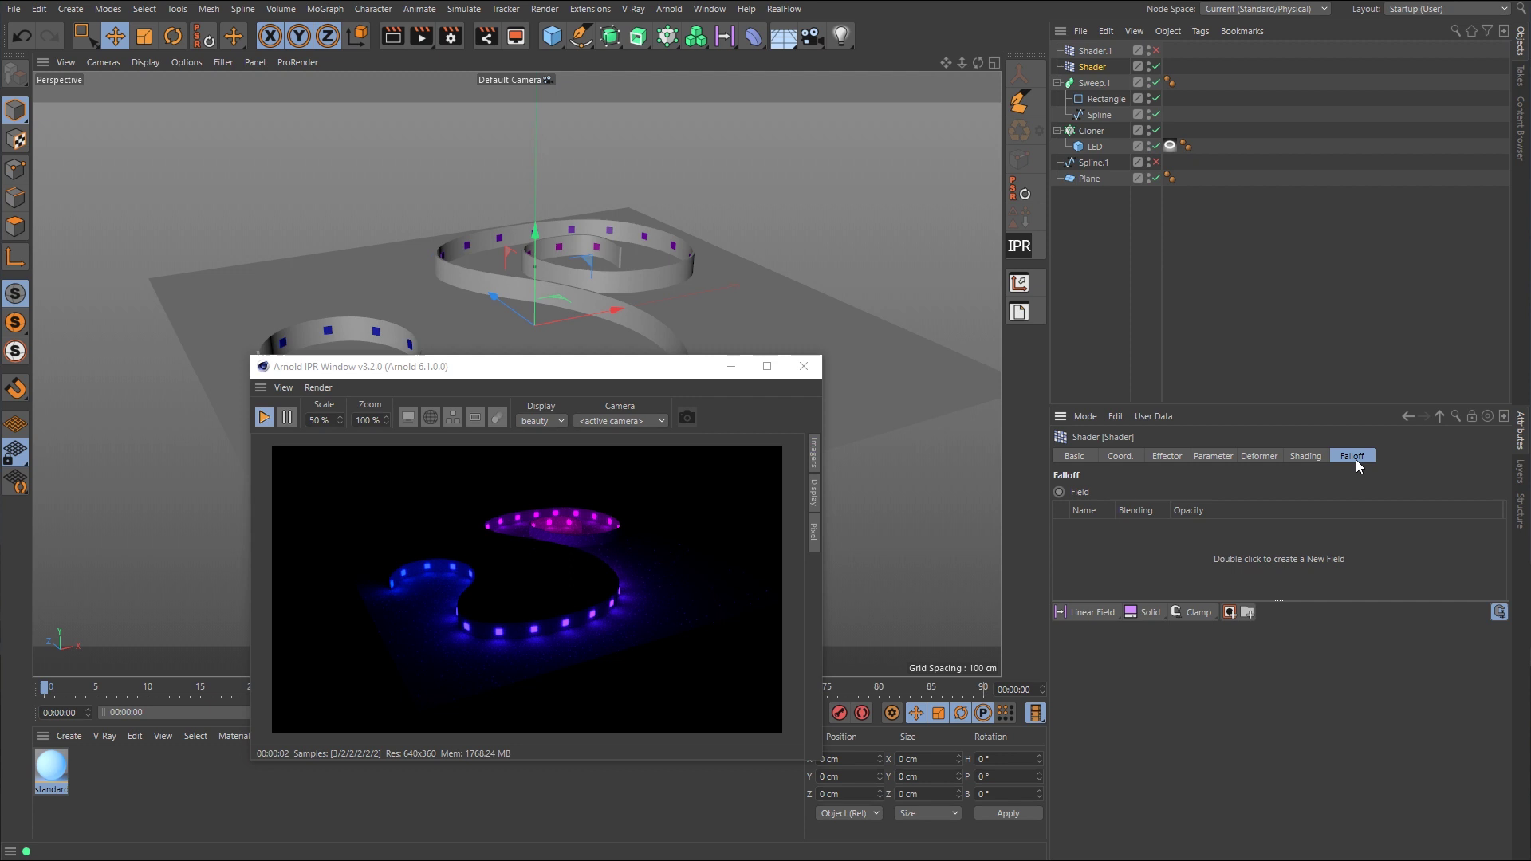
pyautogui.click(1107, 612)
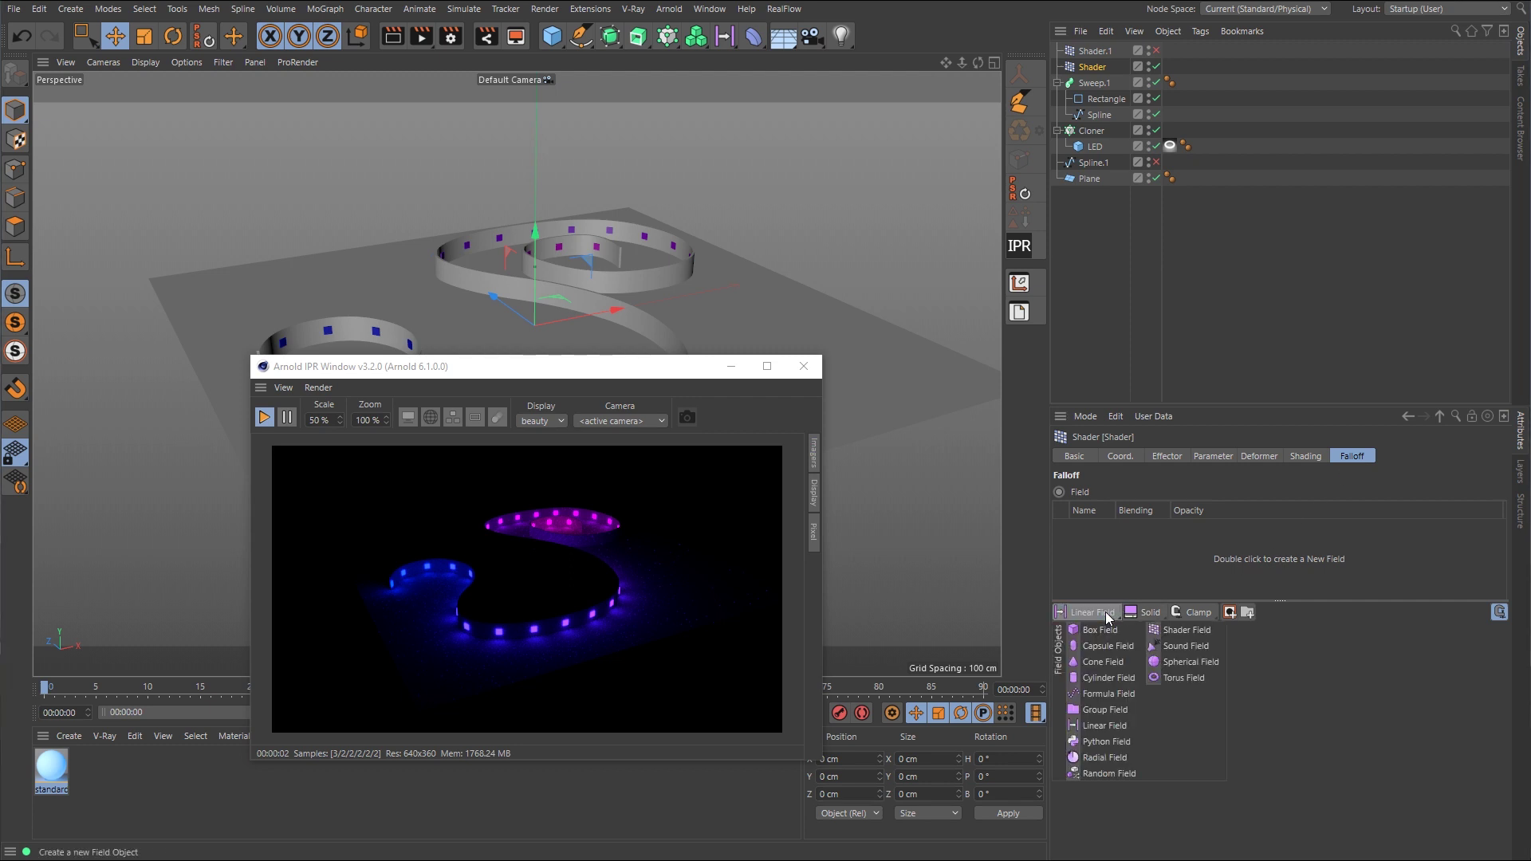
pyautogui.click(1188, 662)
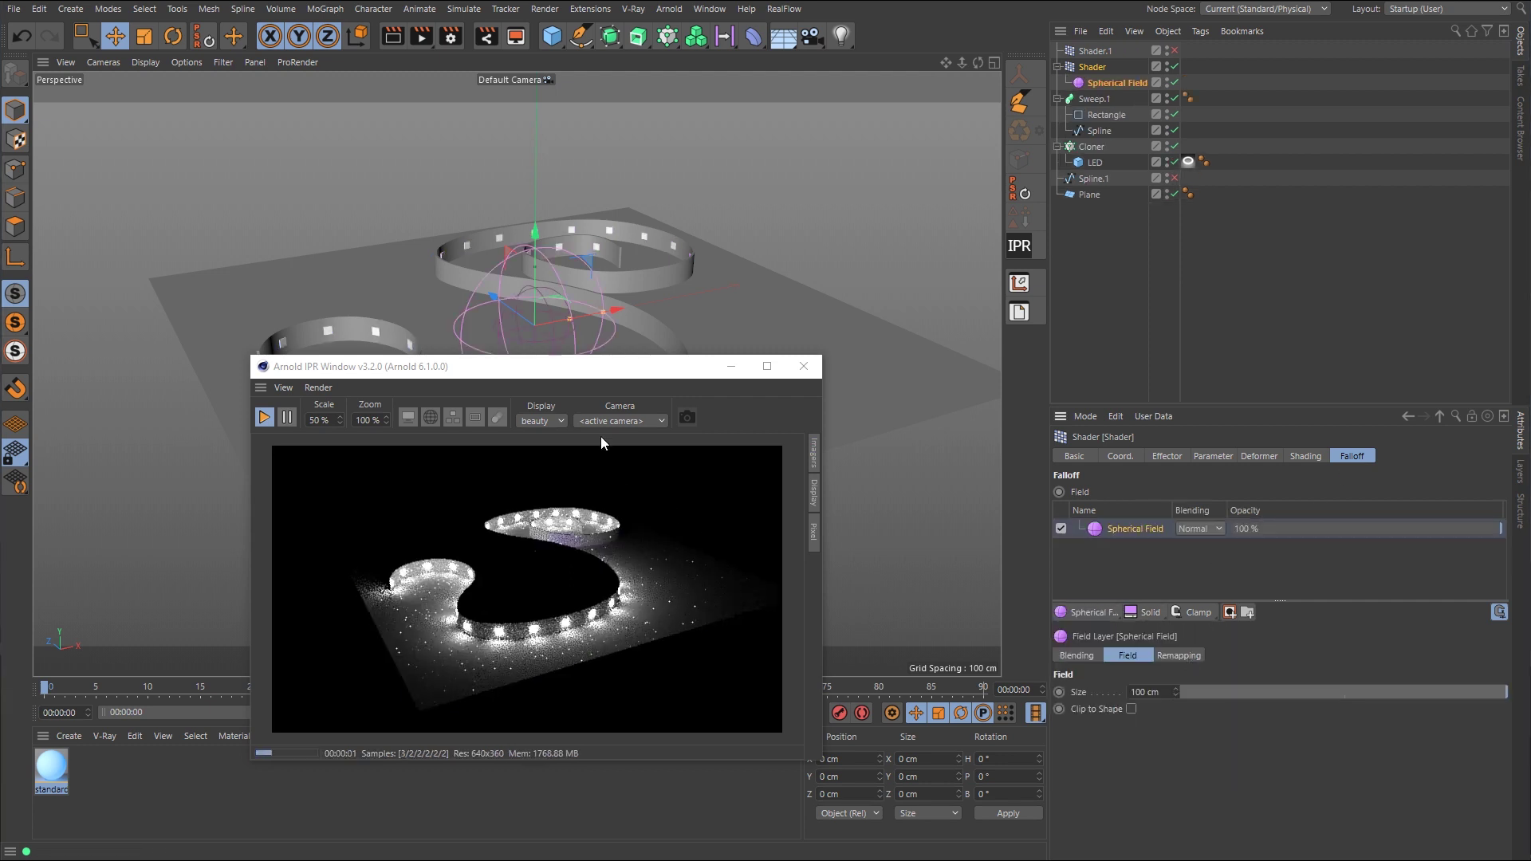
pyautogui.moveTo(596, 373); pyautogui.dragTo(596, 482)
pyautogui.moveTo(605, 314); pyautogui.dragTo(637, 316)
pyautogui.middleClick(826, 284)
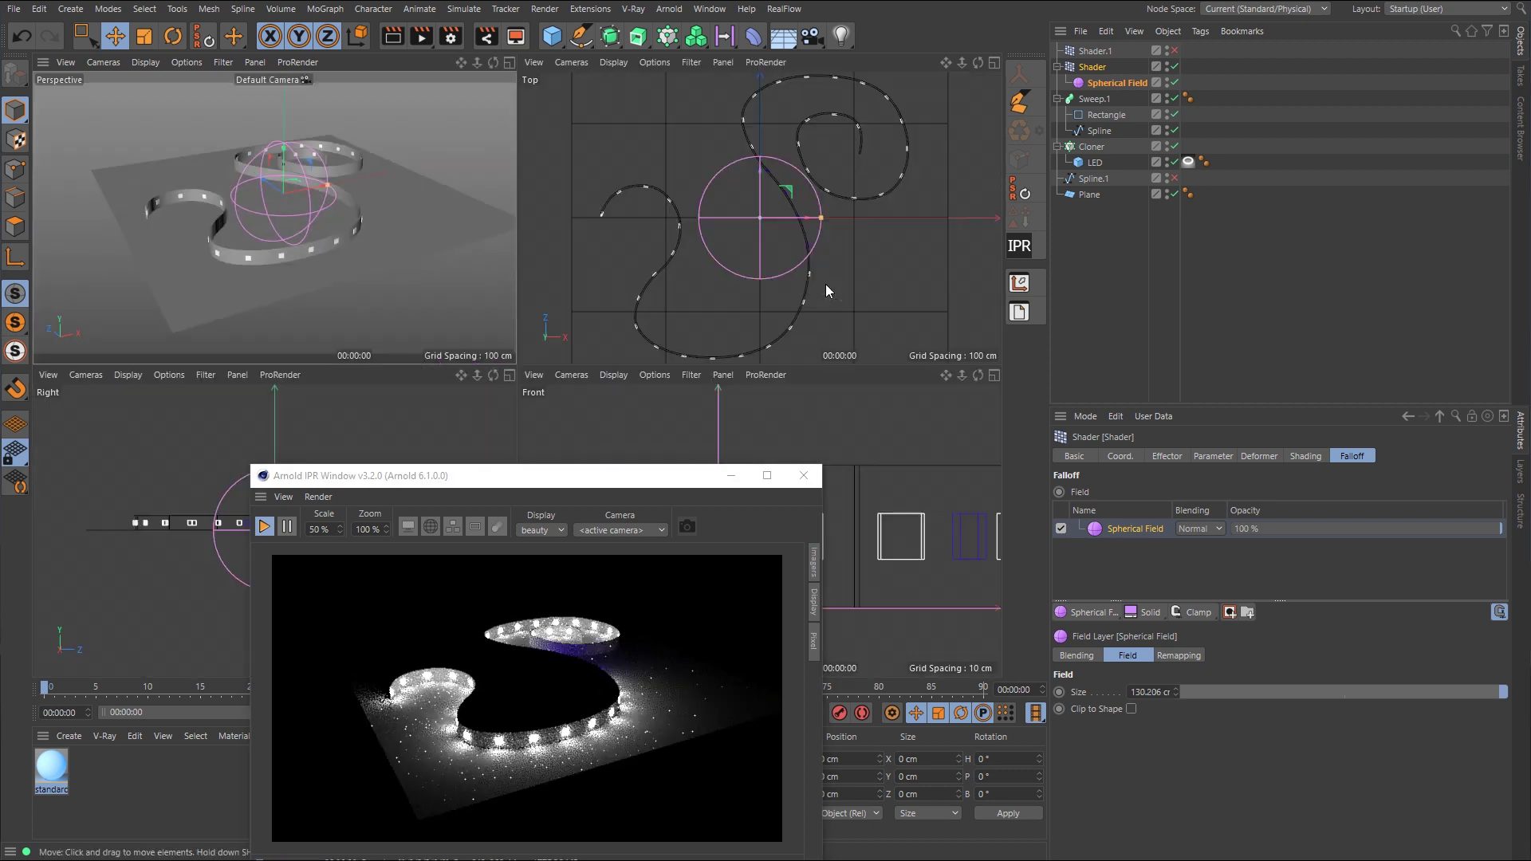
pyautogui.middleClick(822, 271)
pyautogui.moveTo(479, 476); pyautogui.dragTo(1025, 400)
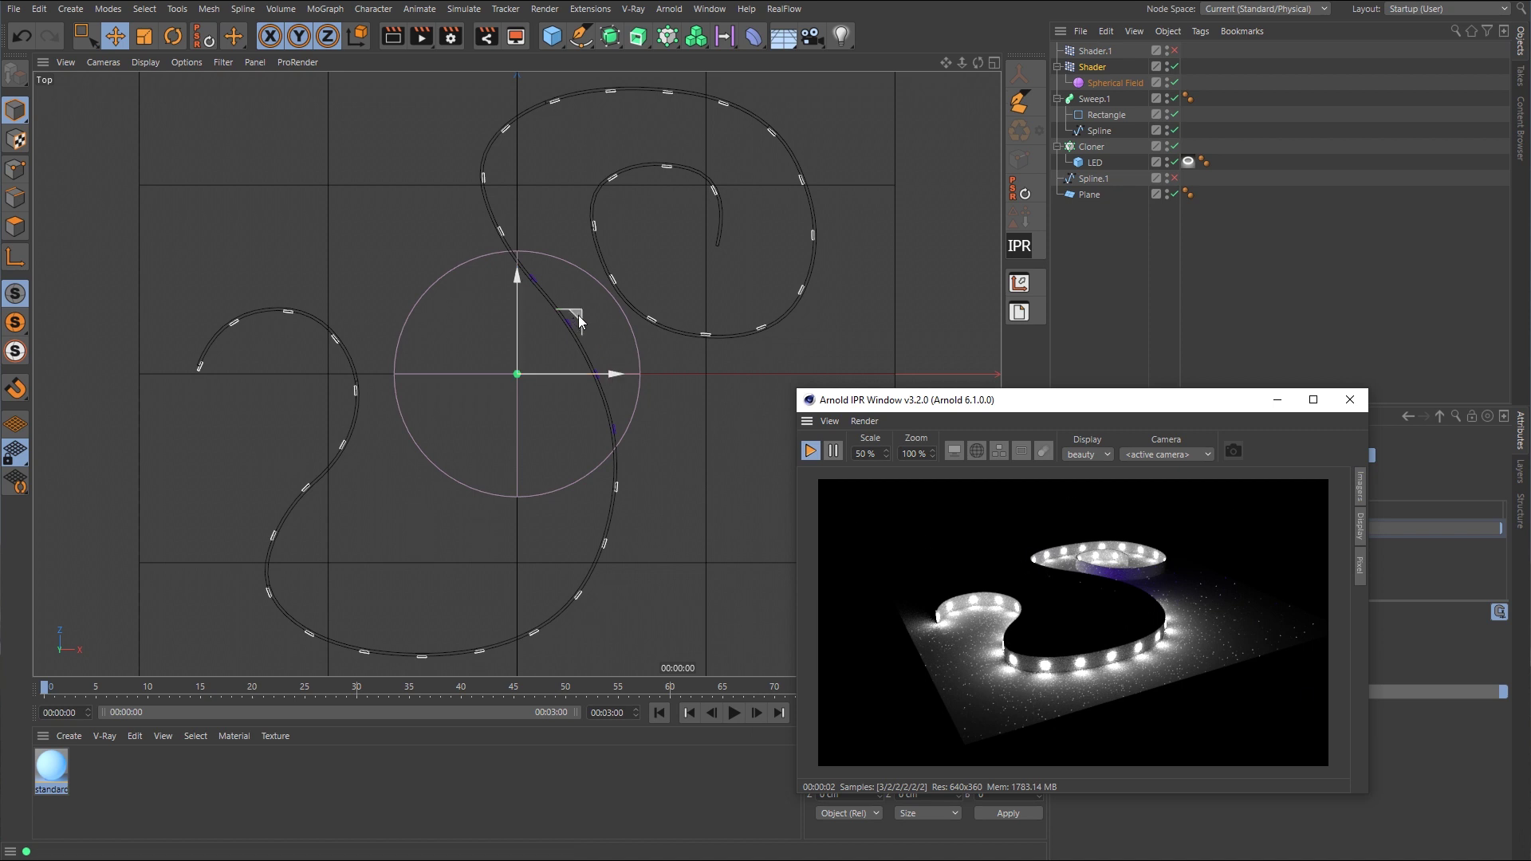
pyautogui.moveTo(578, 314); pyautogui.dragTo(494, 526)
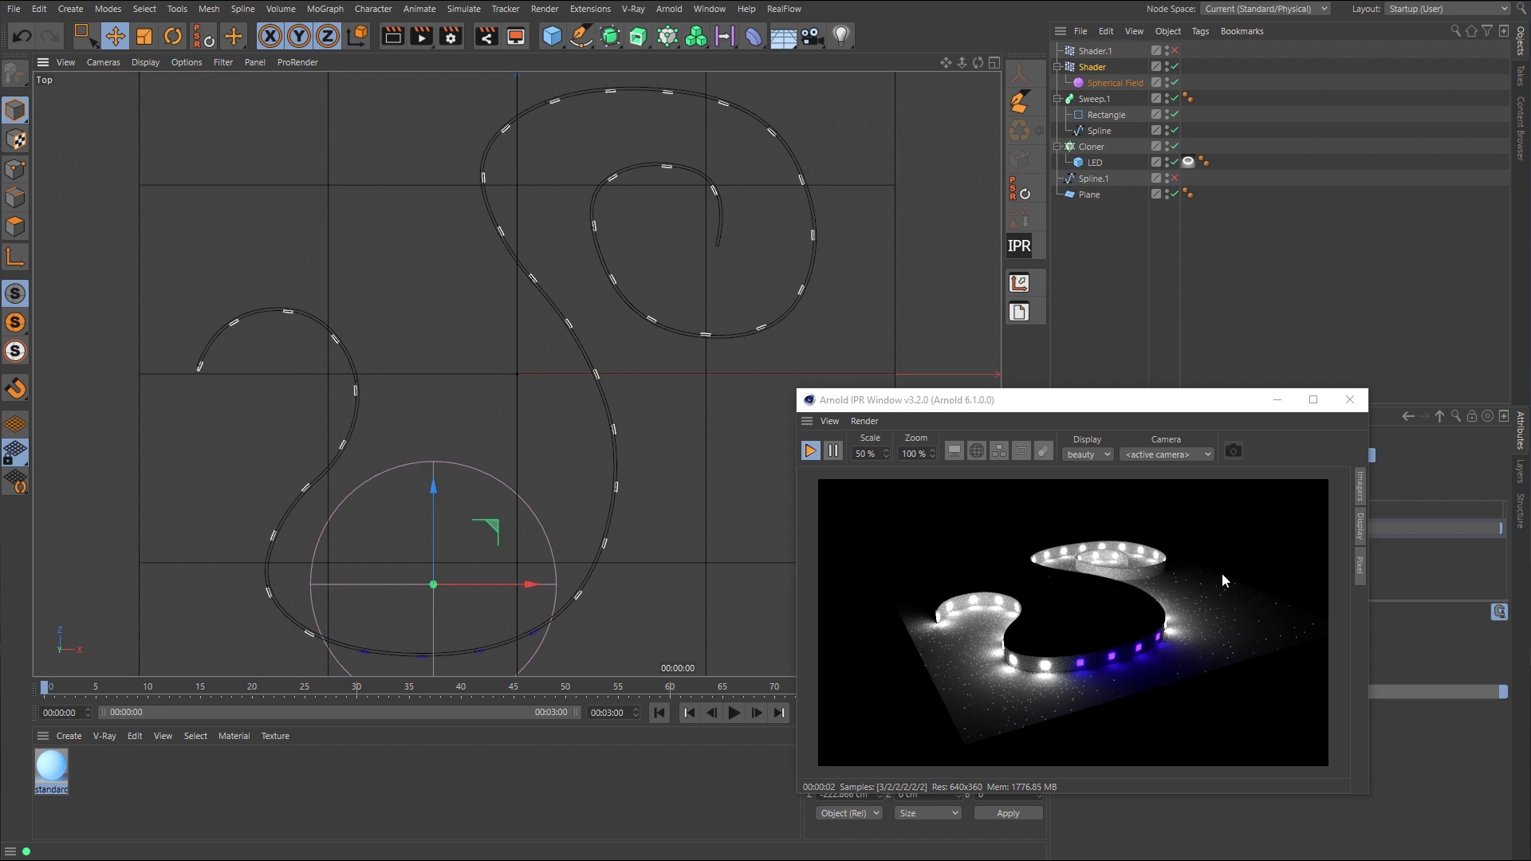
pyautogui.click(1127, 83)
pyautogui.press('Delete')
pyautogui.middleClick(610, 299)
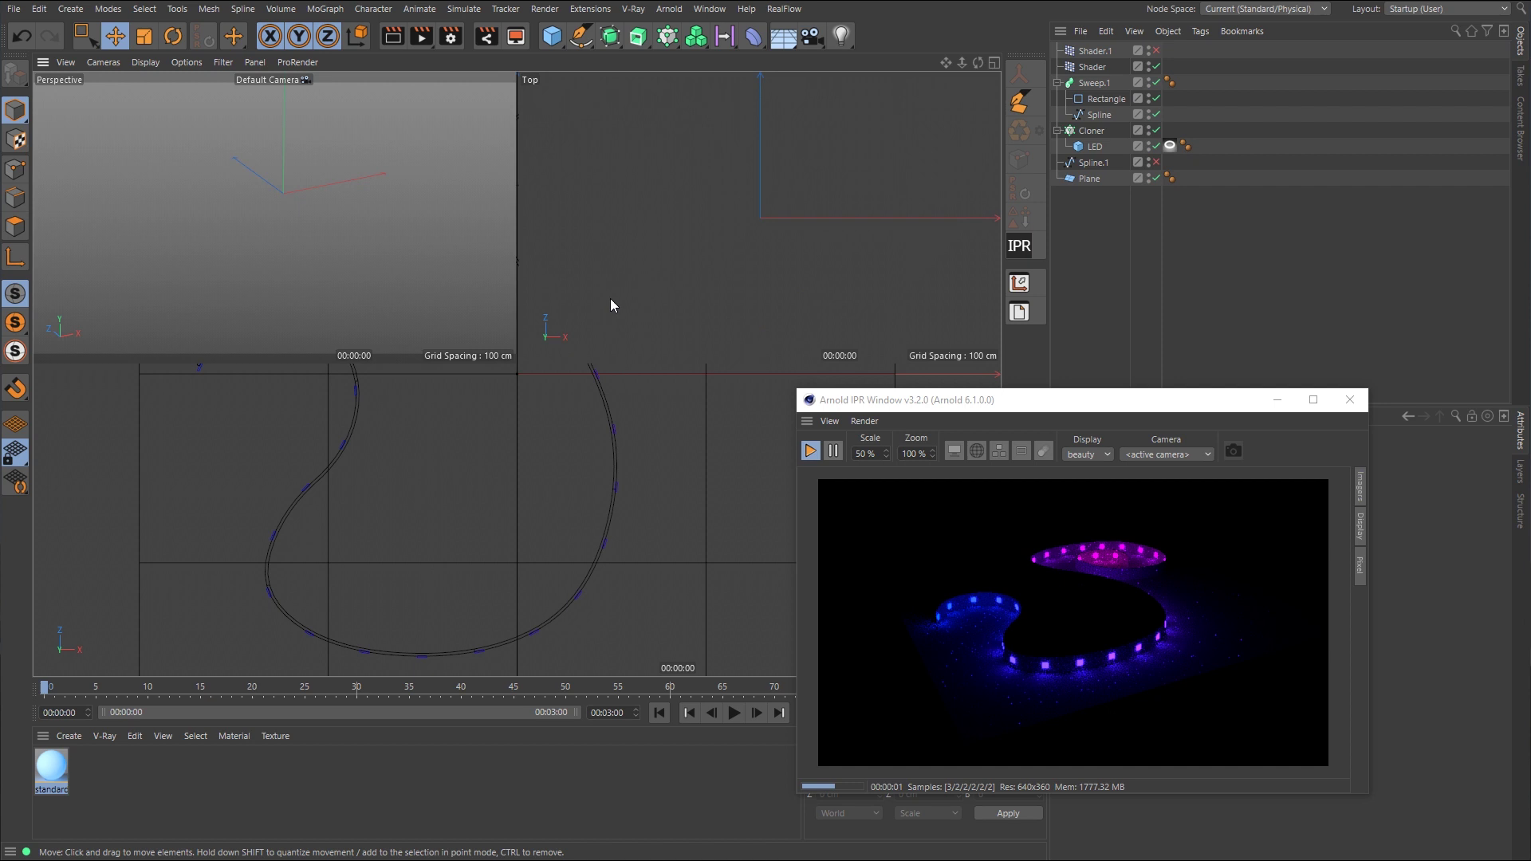
pyautogui.middleClick(356, 223)
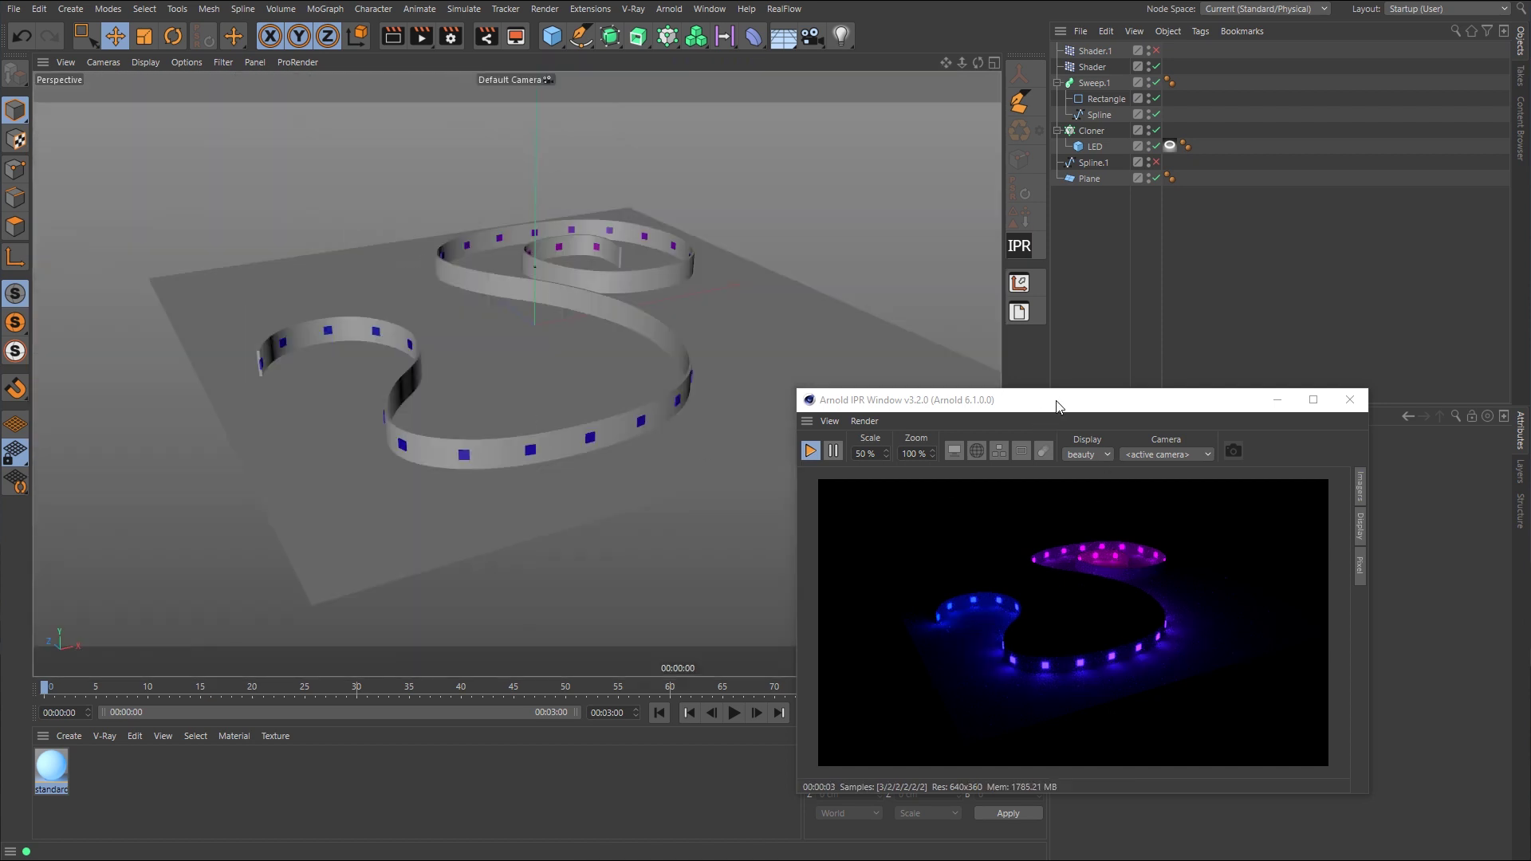
pyautogui.moveTo(1057, 407); pyautogui.dragTo(663, 395)
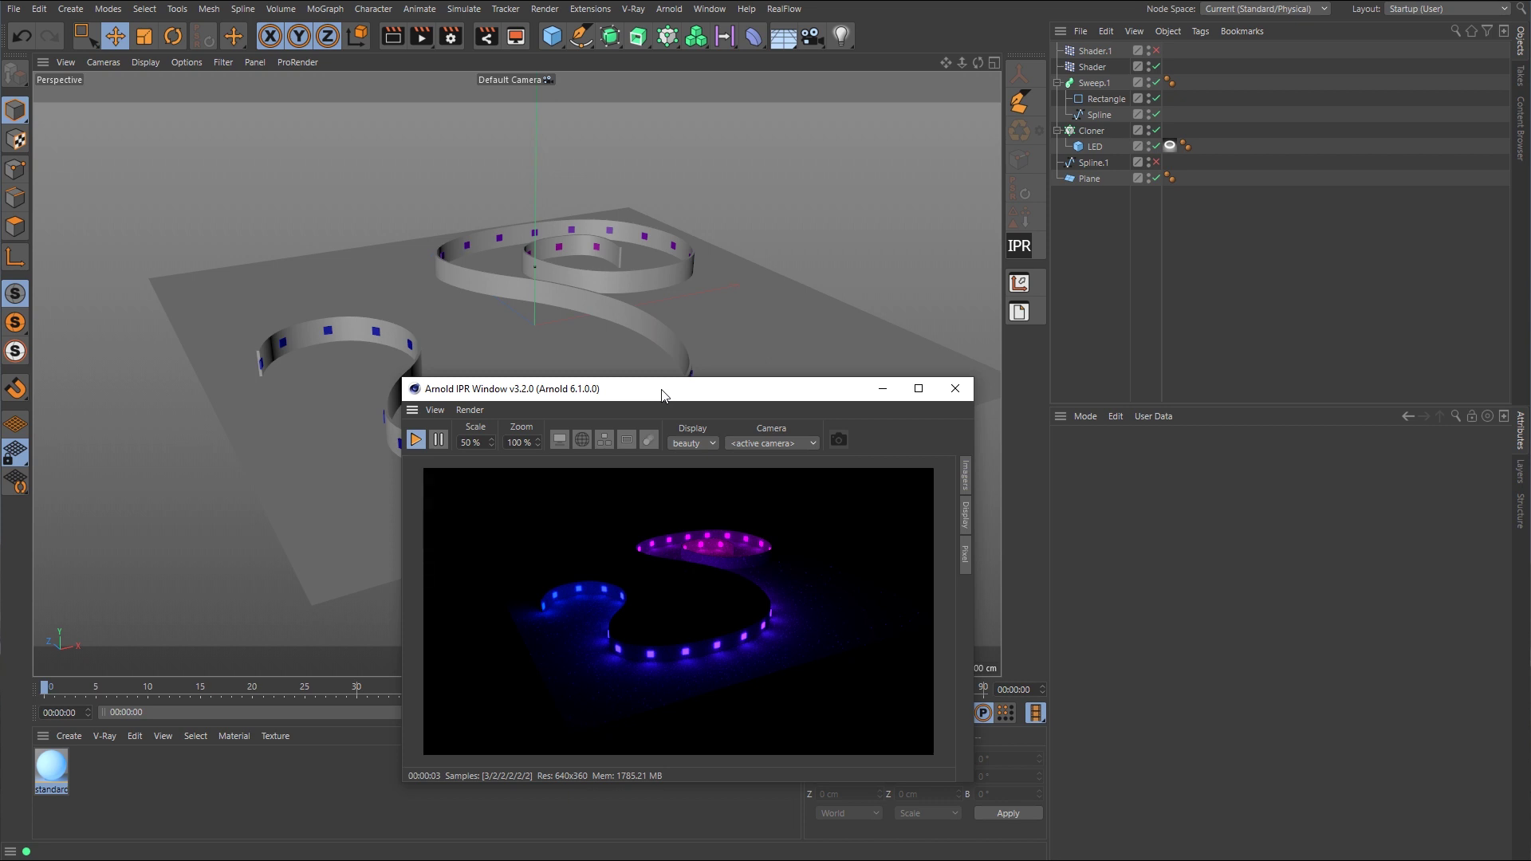
pyautogui.doubleClick(46, 768)
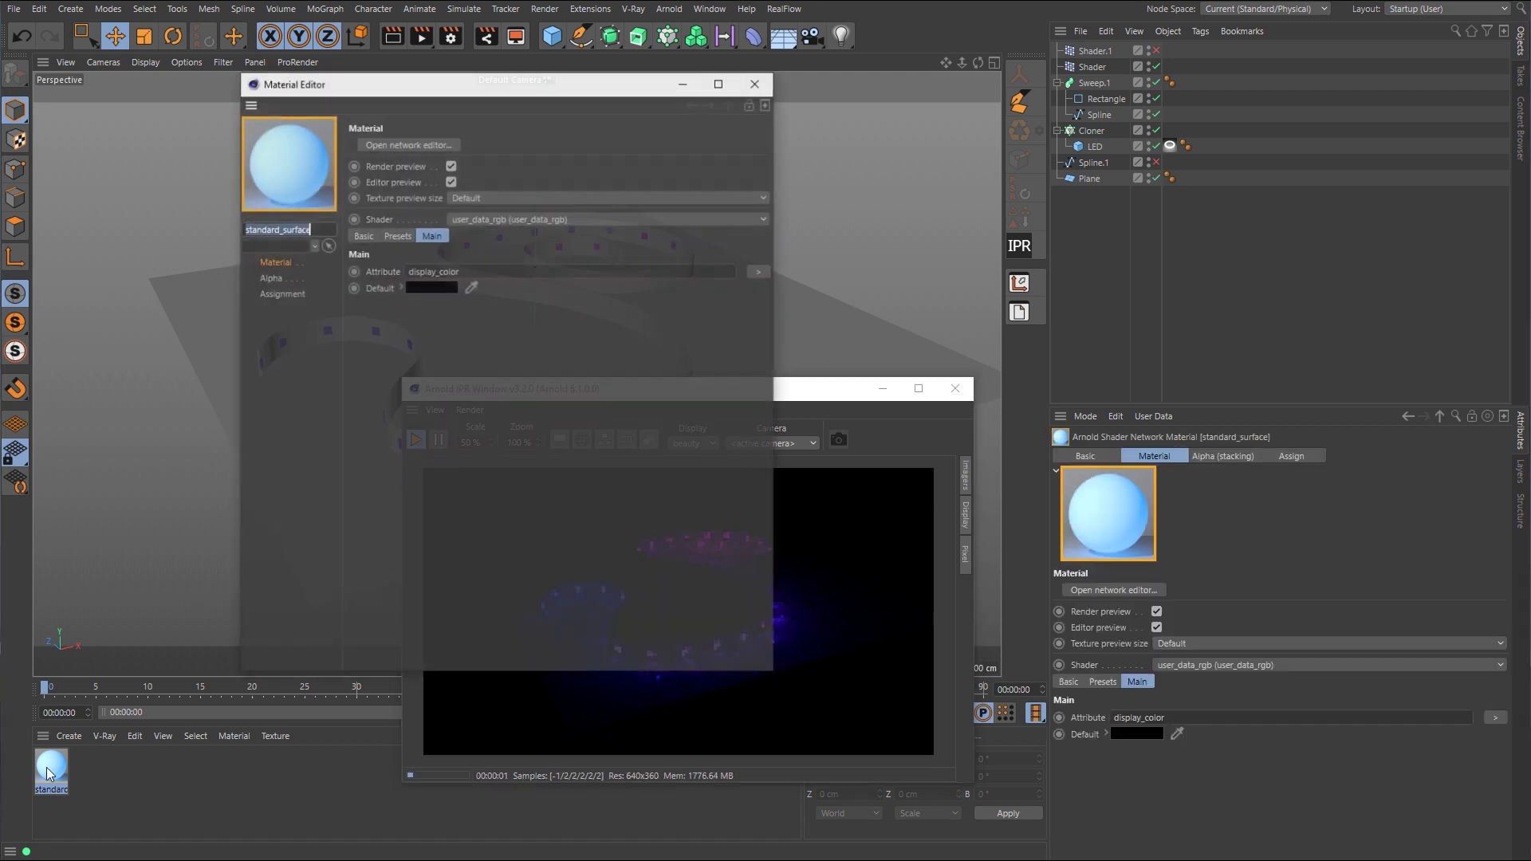
pyautogui.click(399, 144)
pyautogui.click(748, 270)
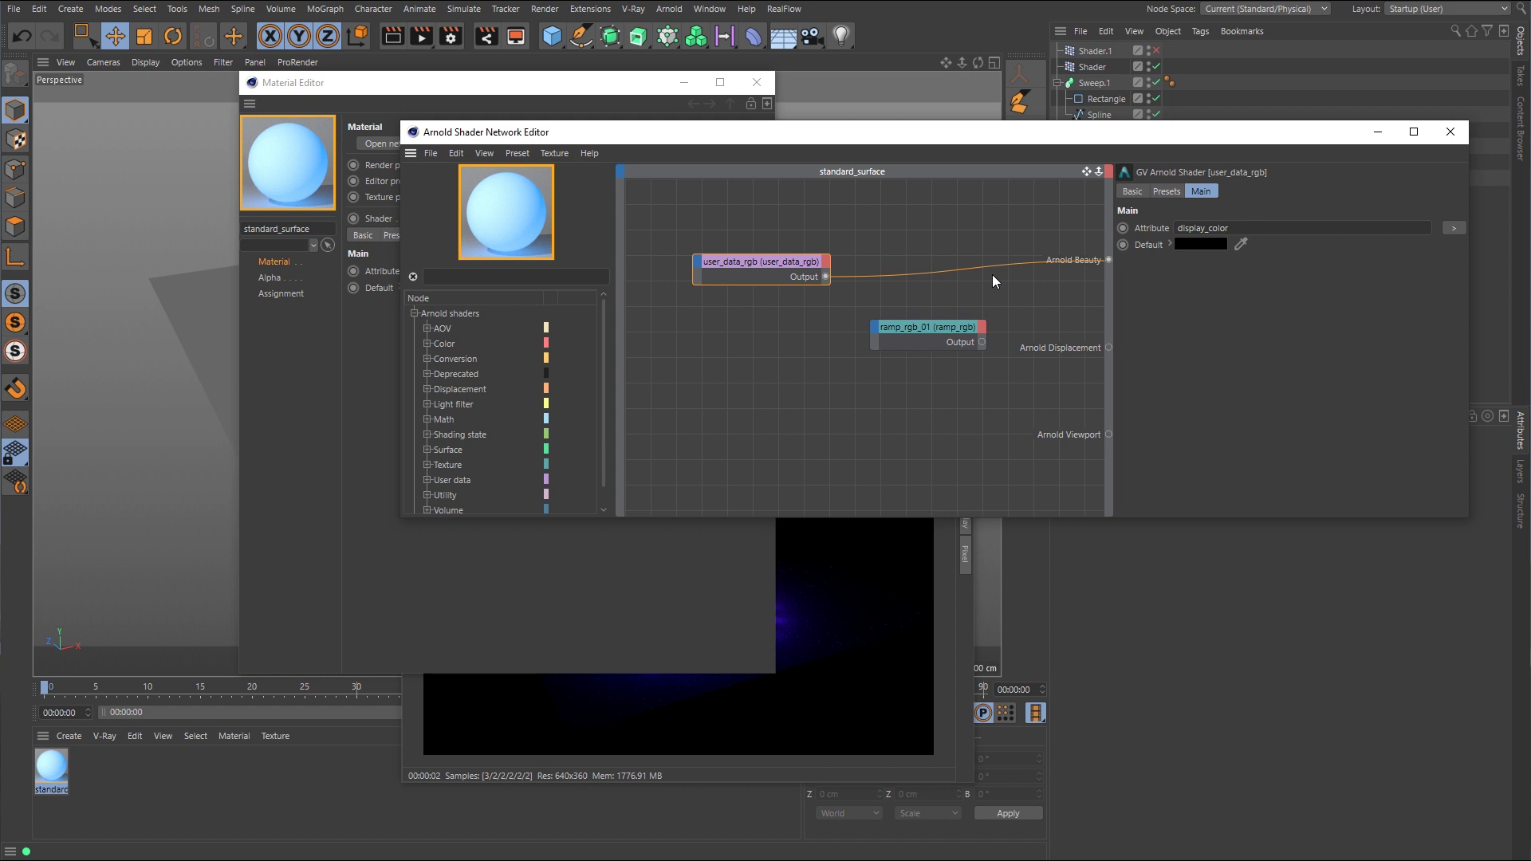
pyautogui.moveTo(1115, 142); pyautogui.dragTo(657, 214)
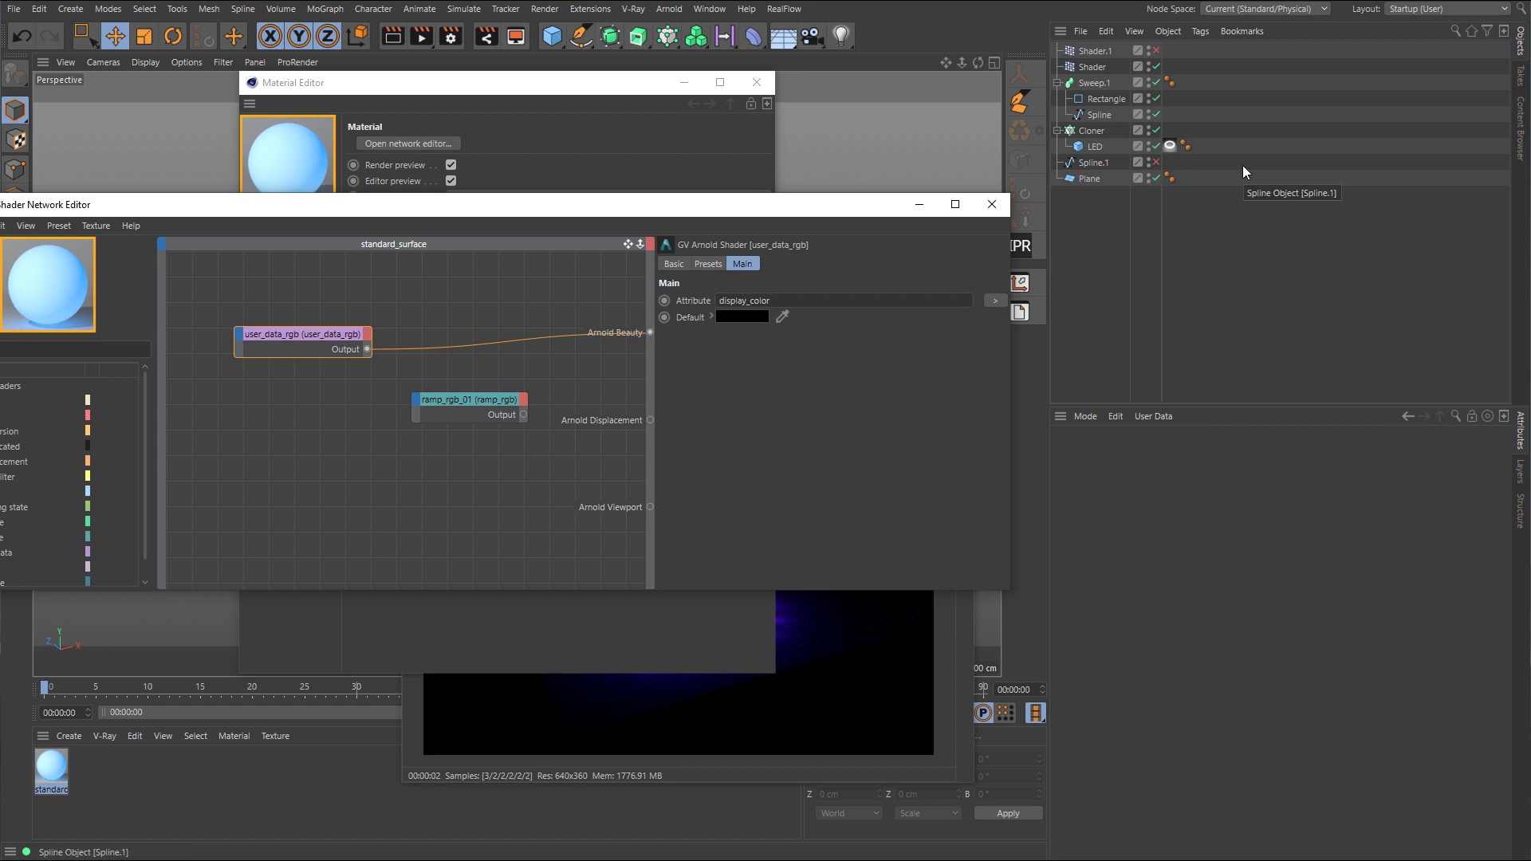
pyautogui.click(992, 204)
pyautogui.click(758, 81)
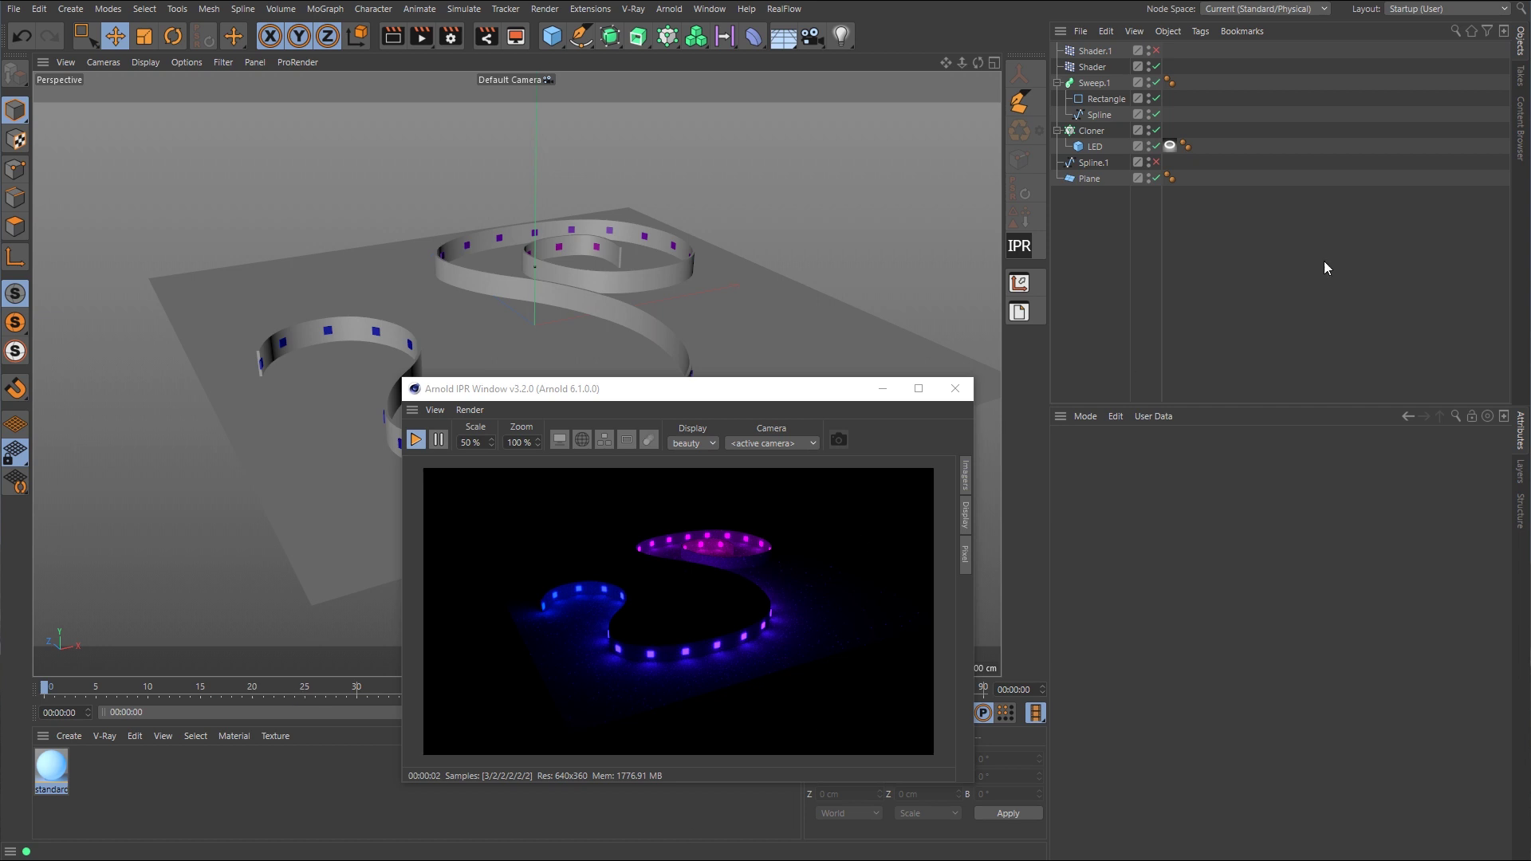
# - Raise the LED's Arnold Mesh Light tag to exposure 5 and intensity 4.17
pyautogui.click(1170, 145)
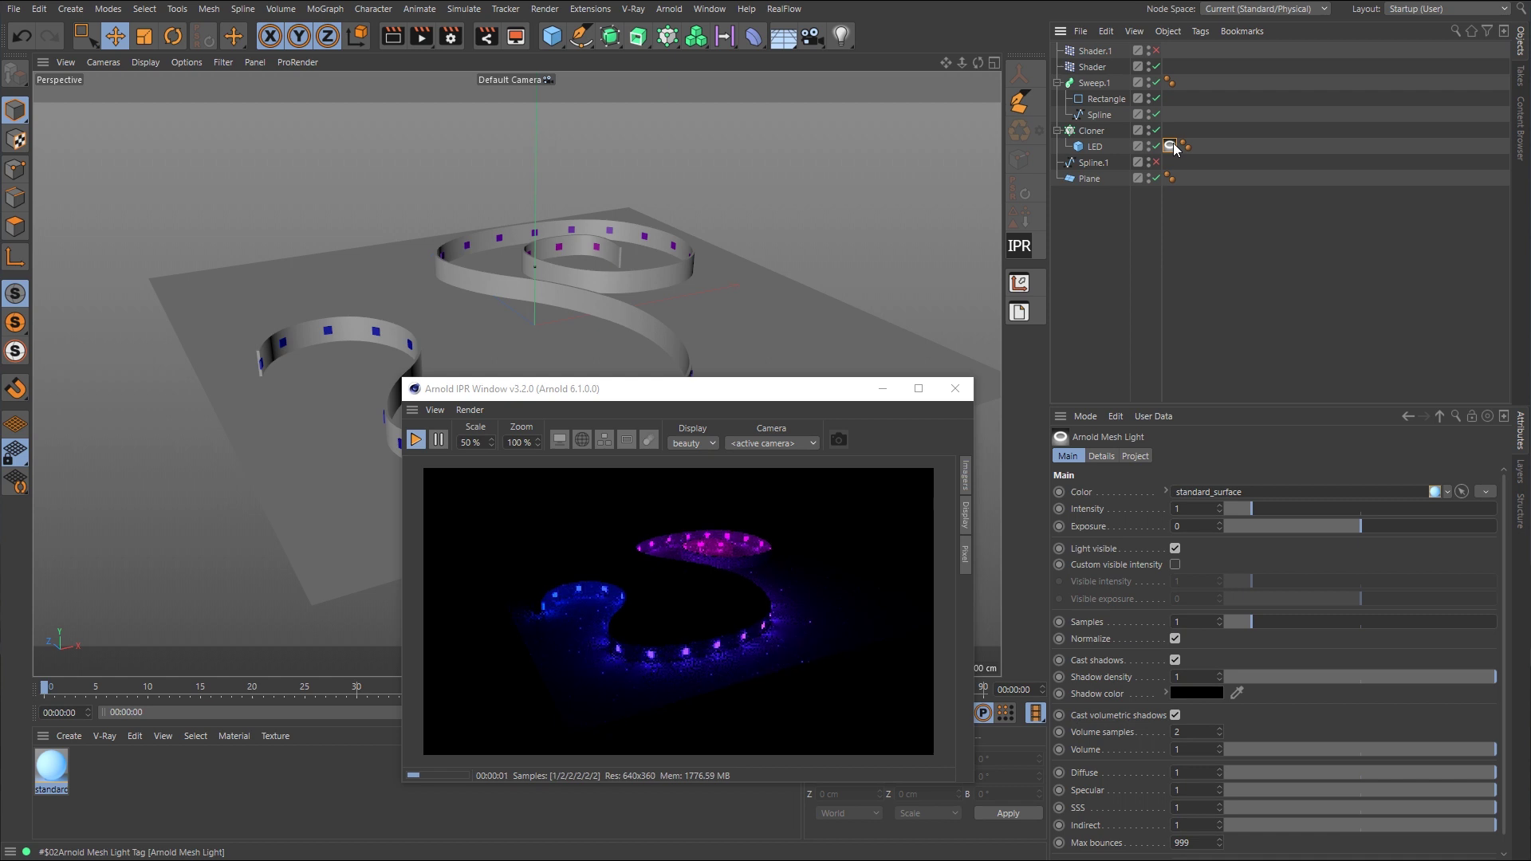
pyautogui.click(1196, 527)
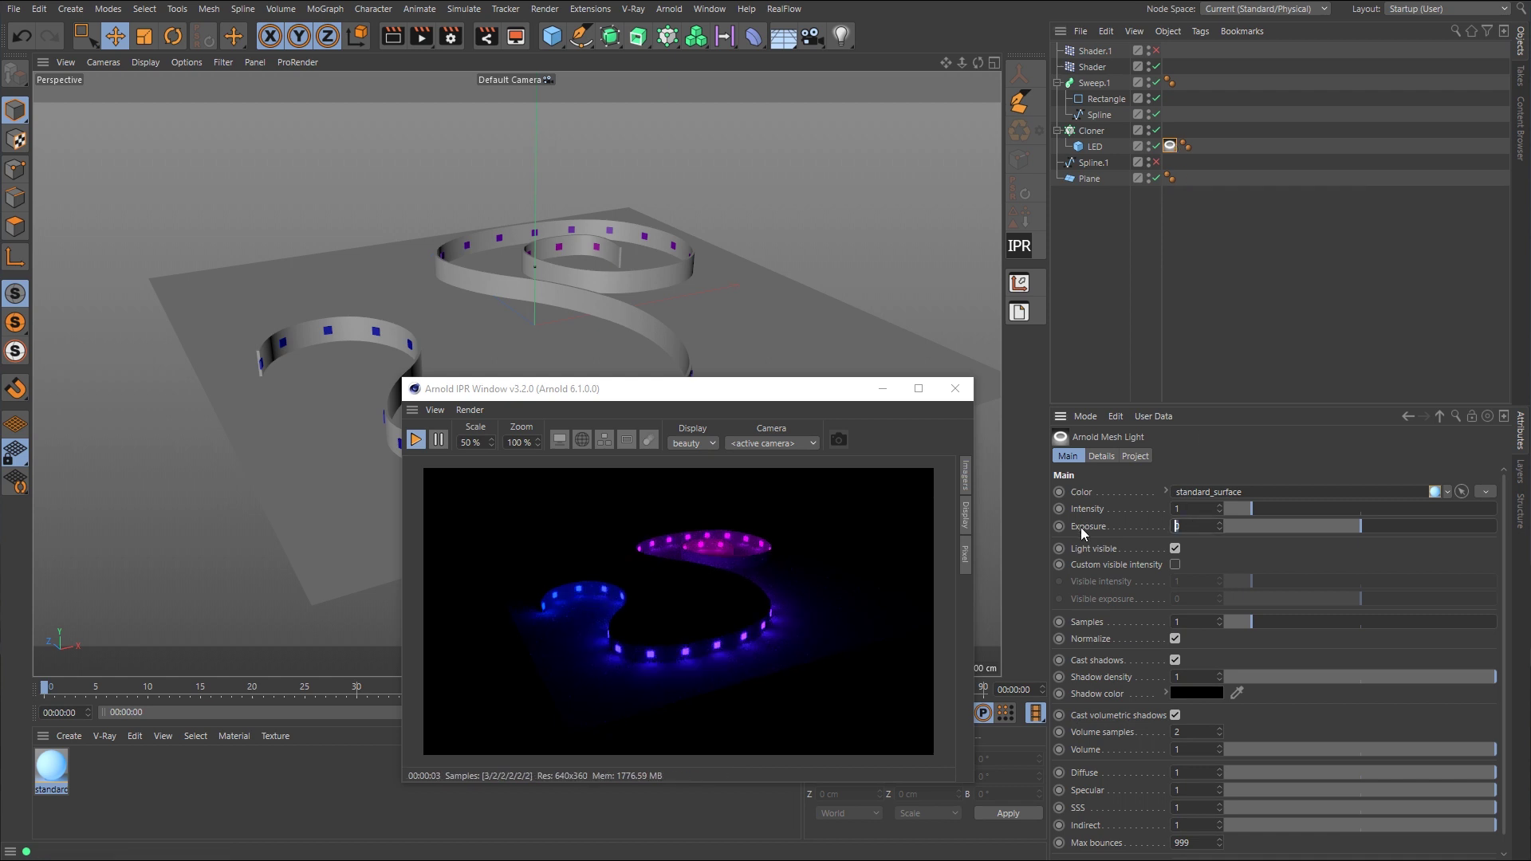
pyautogui.write('2')
pyautogui.press('Return')
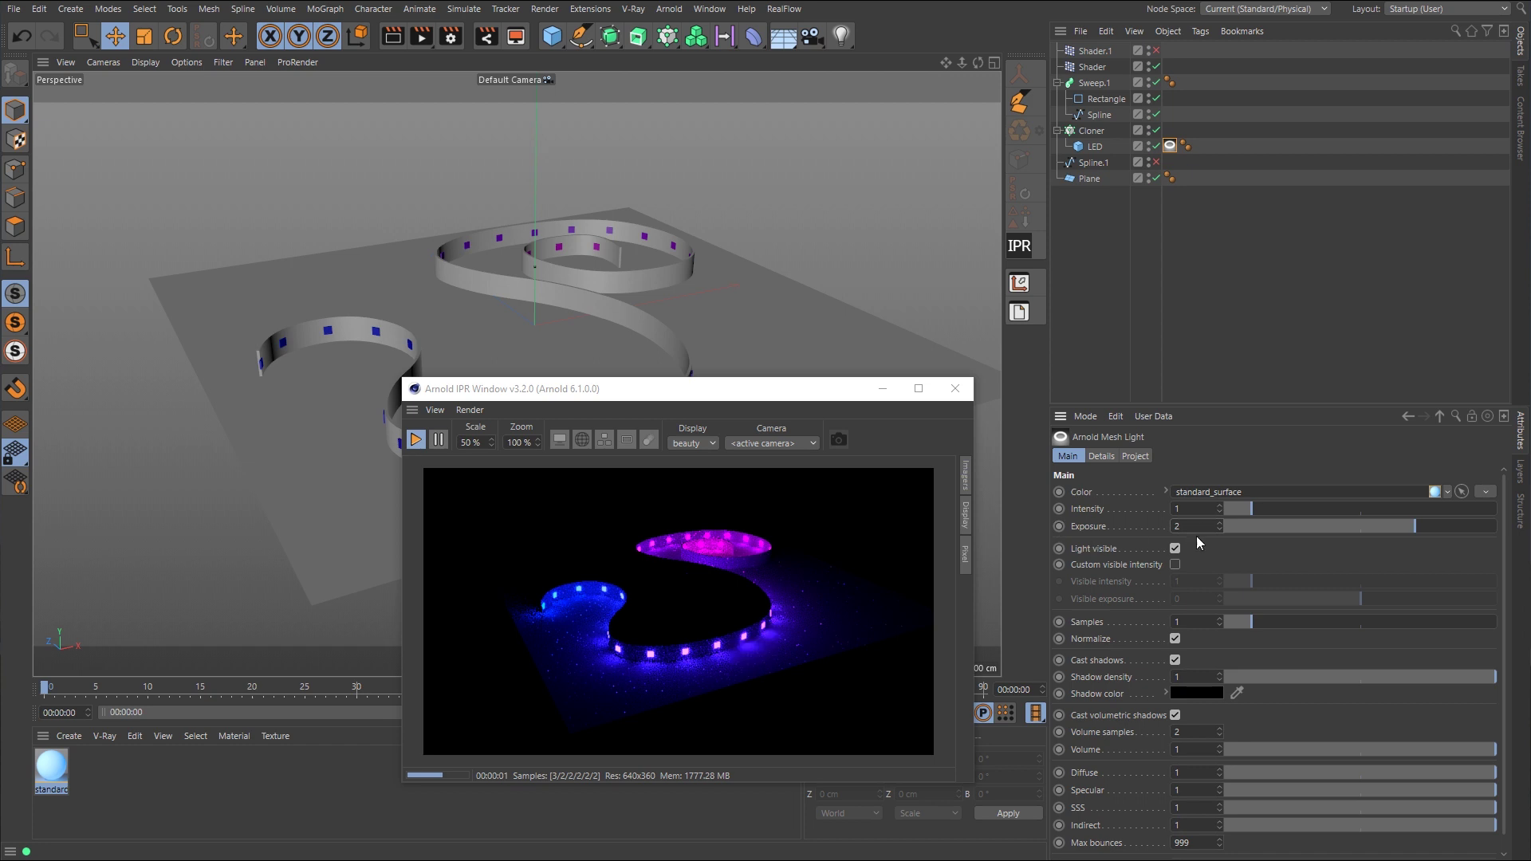
pyautogui.moveTo(1430, 528); pyautogui.dragTo(1471, 528)
pyautogui.moveTo(1251, 510); pyautogui.dragTo(1338, 510)
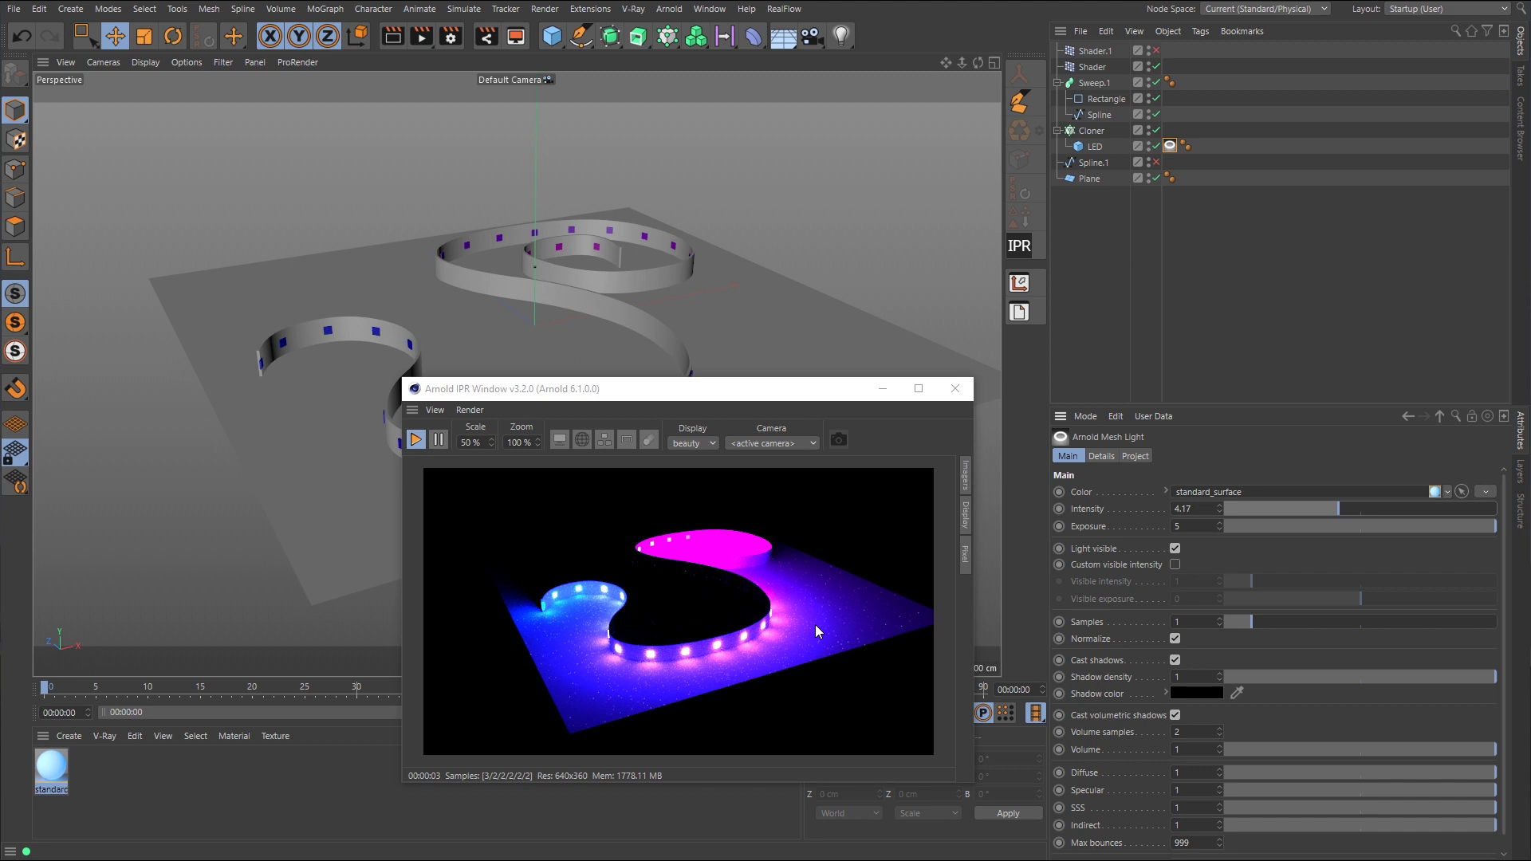
# - Undo the brightness boost, returning the LED mesh light to intensity 1 and exposure 1
pyautogui.hotkey('ctrl', 'z')
pyautogui.hotkey('ctrl', 'z')
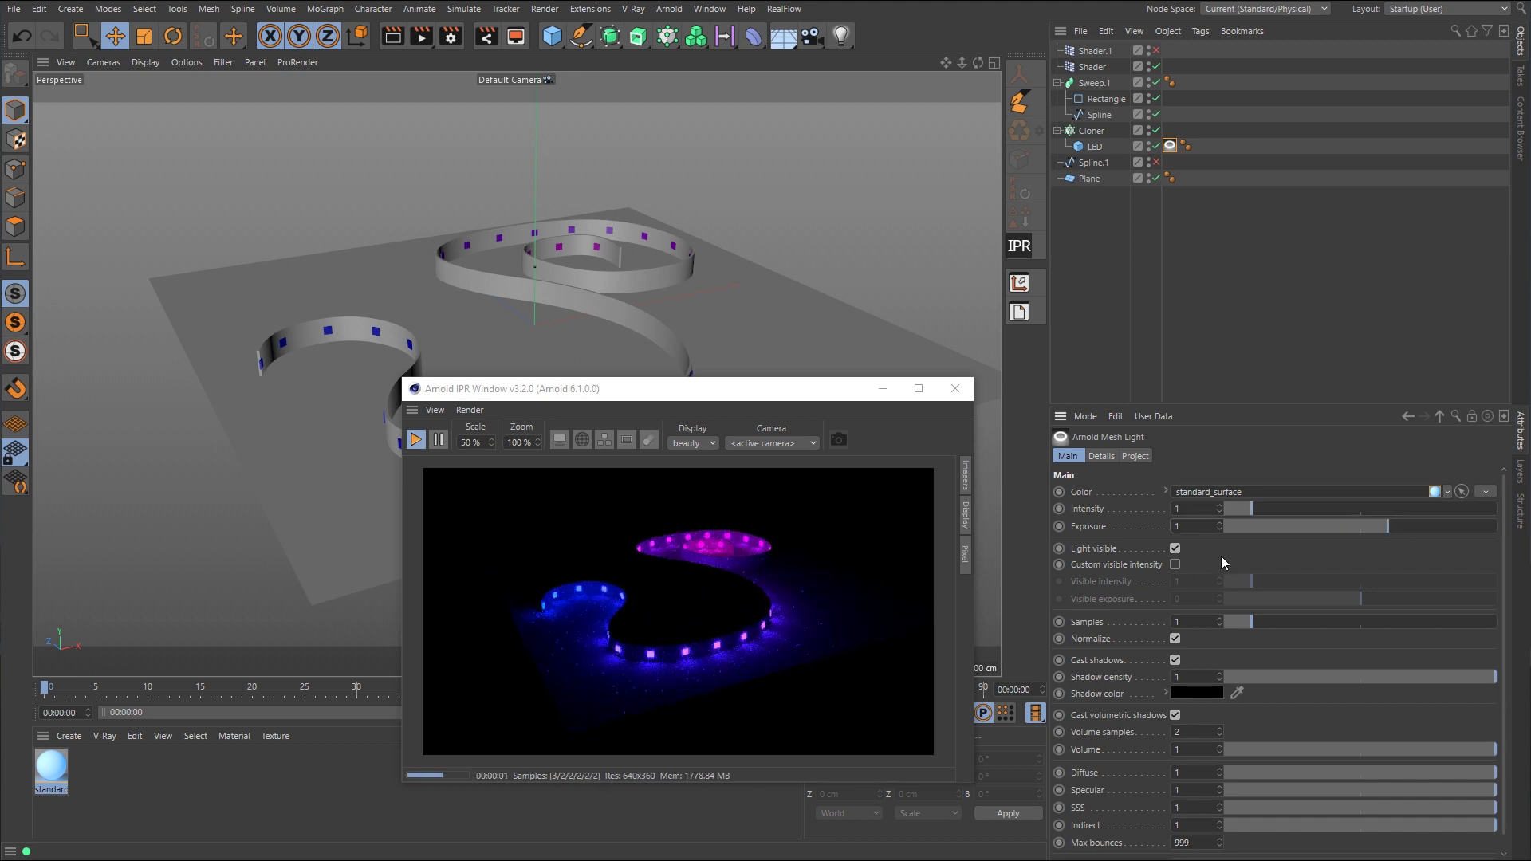